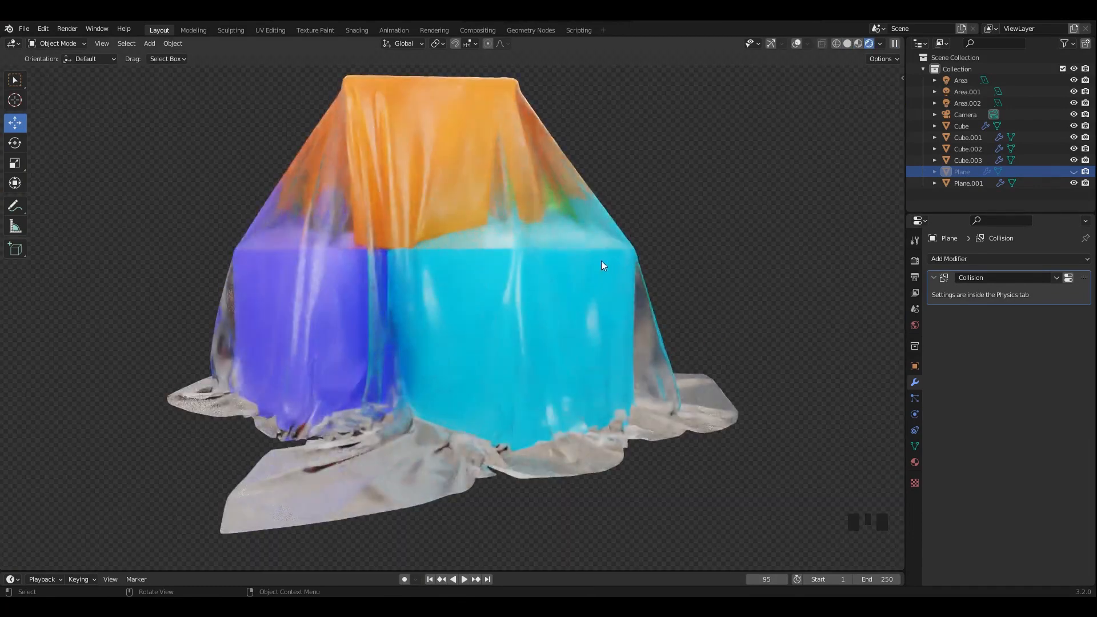
- Examine the finished cloth-draped cubes in the viewport and in their rendered image
{"action": "middle_click_drag", "start_coordinate": [511, 264], "coordinate": [560, 241]}
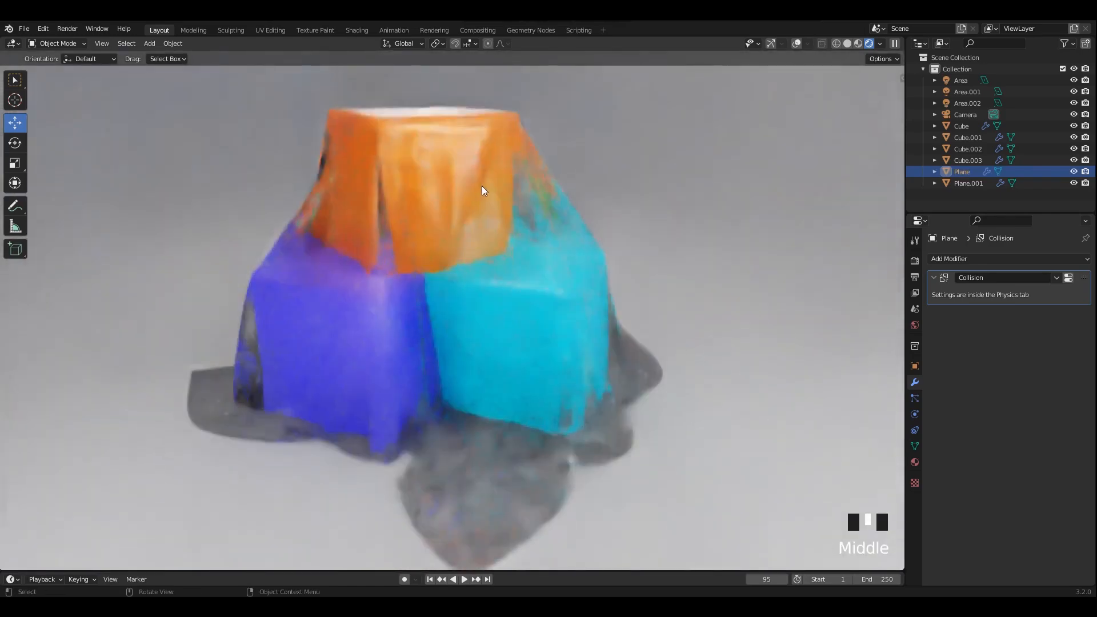
{"action": "left_click", "coordinate": [437, 32]}
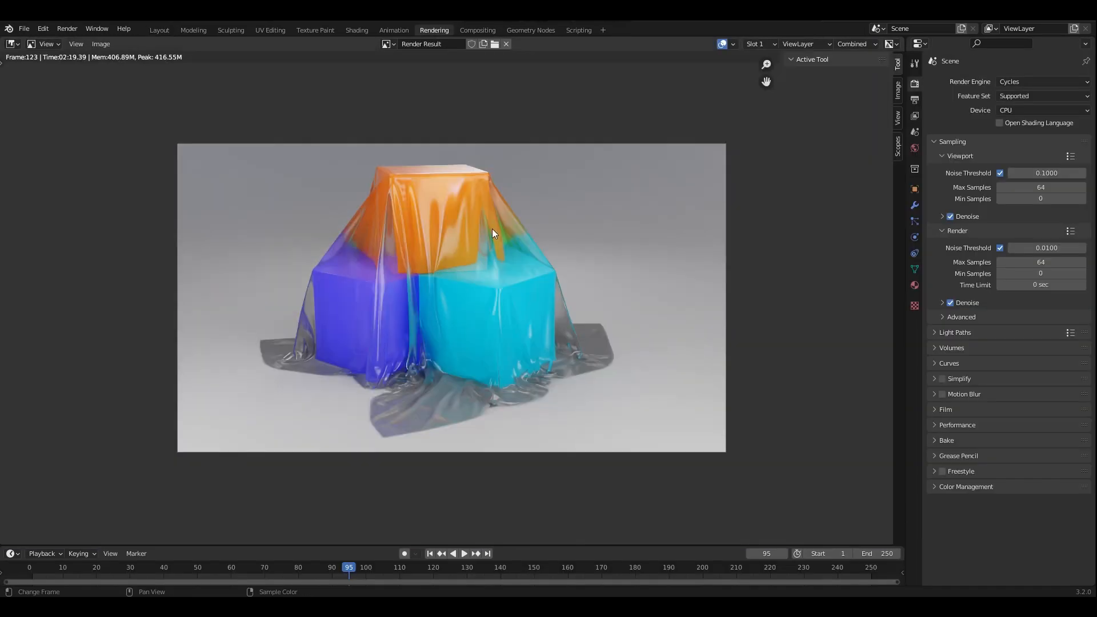
{"action": "scroll", "coordinate": [492, 228], "scroll_direction": "up", "scroll_amount": 3}
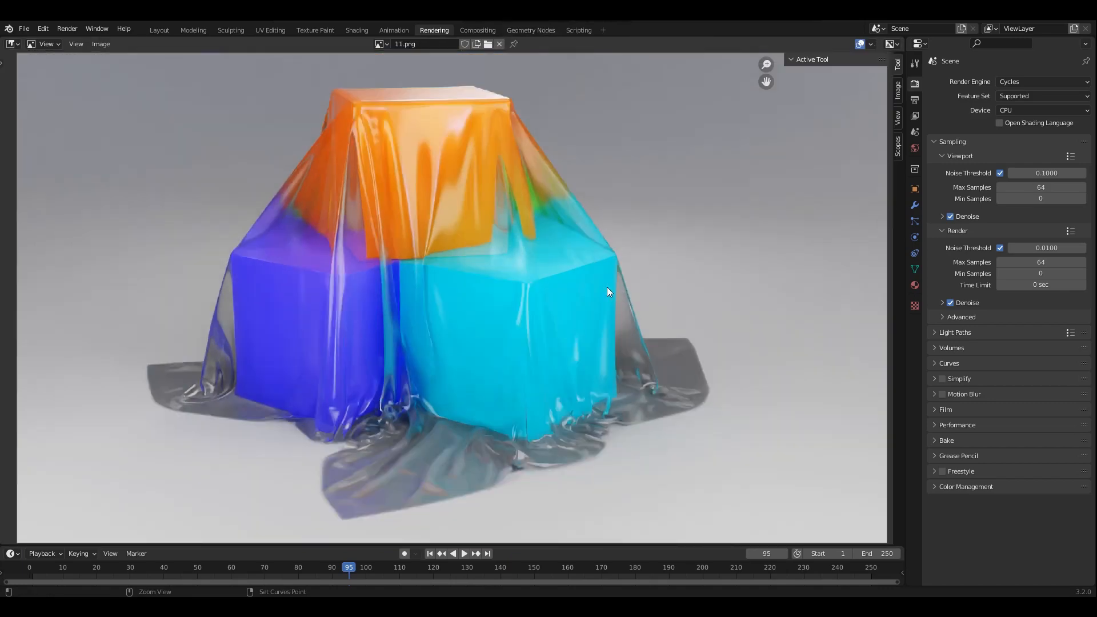
{"action": "key", "text": "ctrl+space"}
{"action": "middle_click_drag", "start_coordinate": [608, 279], "coordinate": [569, 305], "text": "ctrl"}
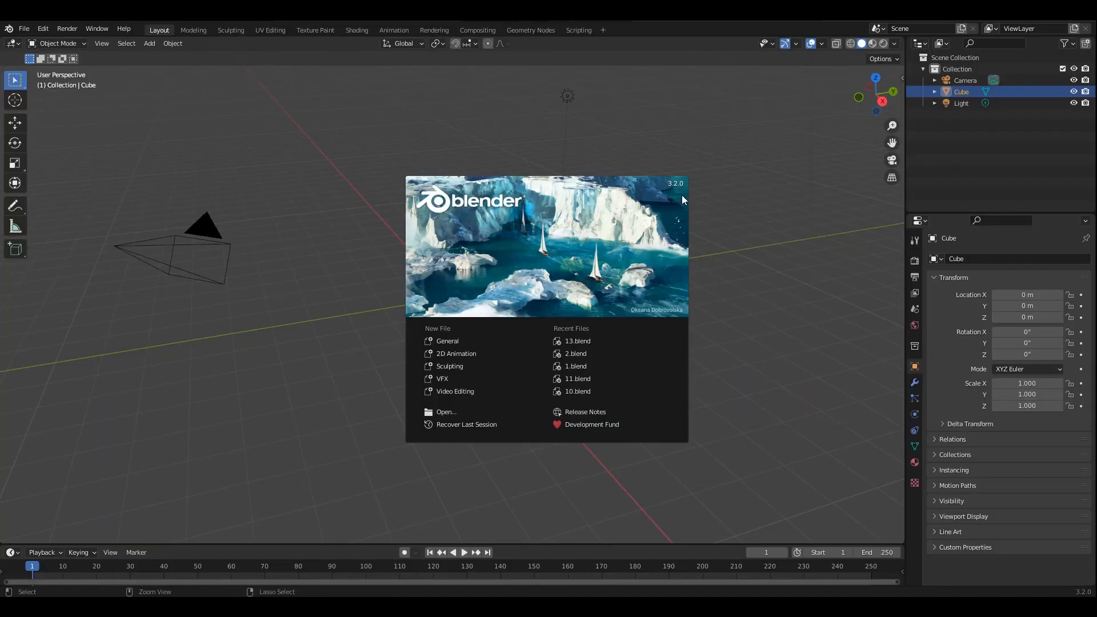
- Close the splash screen and start the Shortcut VUr input display
{"action": "left_click", "coordinate": [757, 278]}
{"action": "key", "text": "n"}
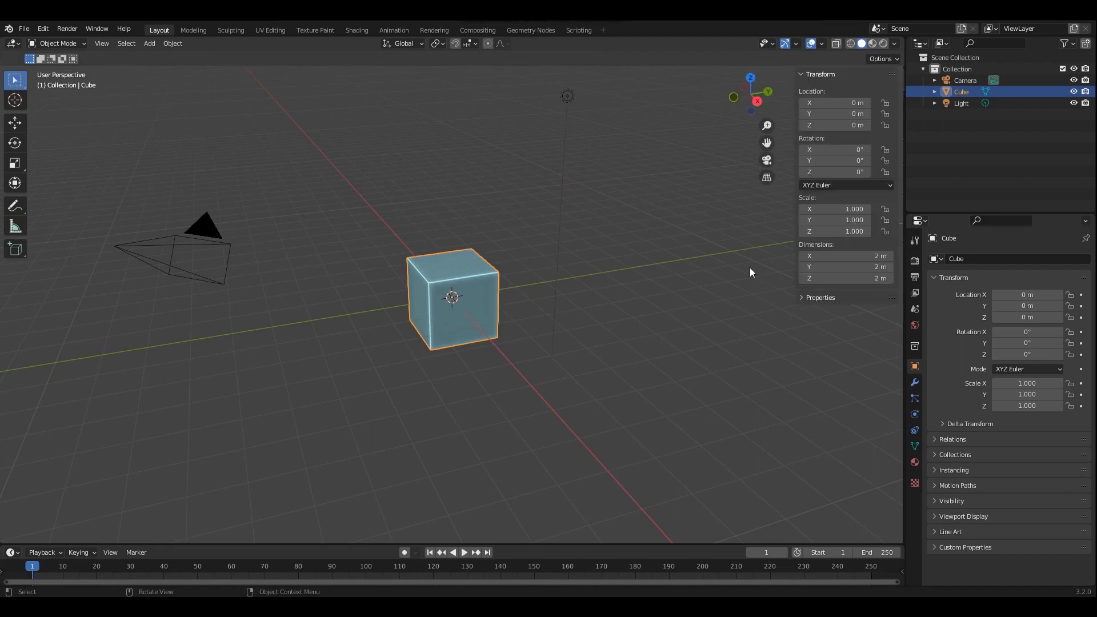
{"action": "left_click", "coordinate": [897, 220]}
{"action": "left_click", "coordinate": [839, 91]}
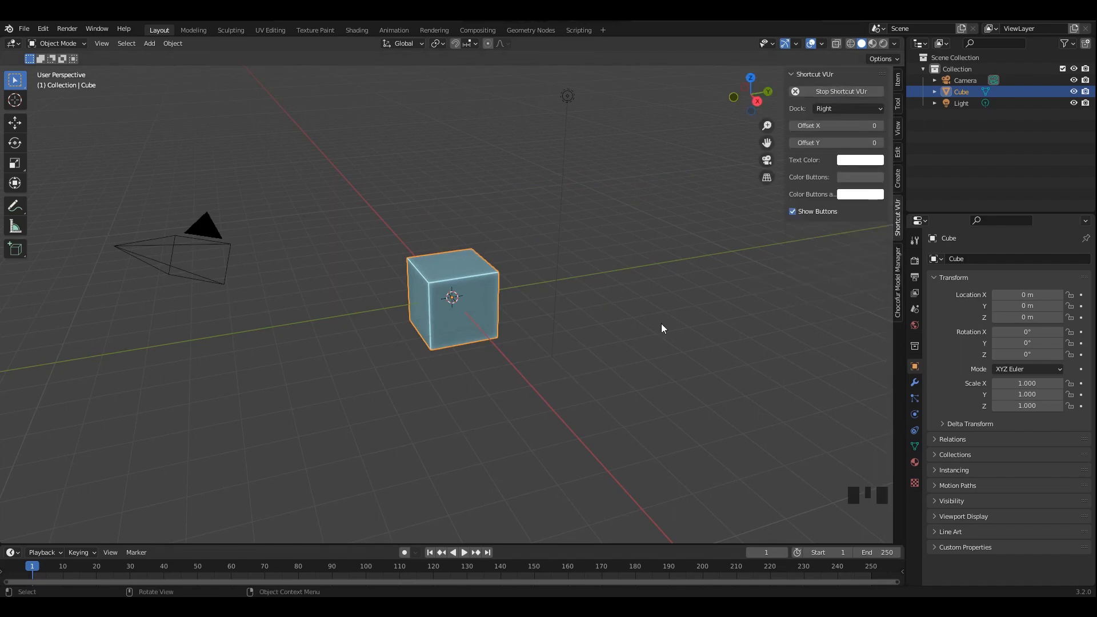
{"action": "key", "text": "n"}
- Save the file and delete the default camera and light, keeping only the cube
{"action": "left_click", "coordinate": [654, 323]}
{"action": "scroll", "coordinate": [646, 320], "scroll_direction": "down", "scroll_amount": 1}
{"action": "middle_click_drag", "start_coordinate": [645, 320], "coordinate": [610, 312]}
{"action": "key", "text": "ctrl+s"}
{"action": "left_click", "coordinate": [610, 312]}
{"action": "key", "text": "a"}
{"action": "middle_click_drag", "start_coordinate": [431, 317], "coordinate": [445, 303]}
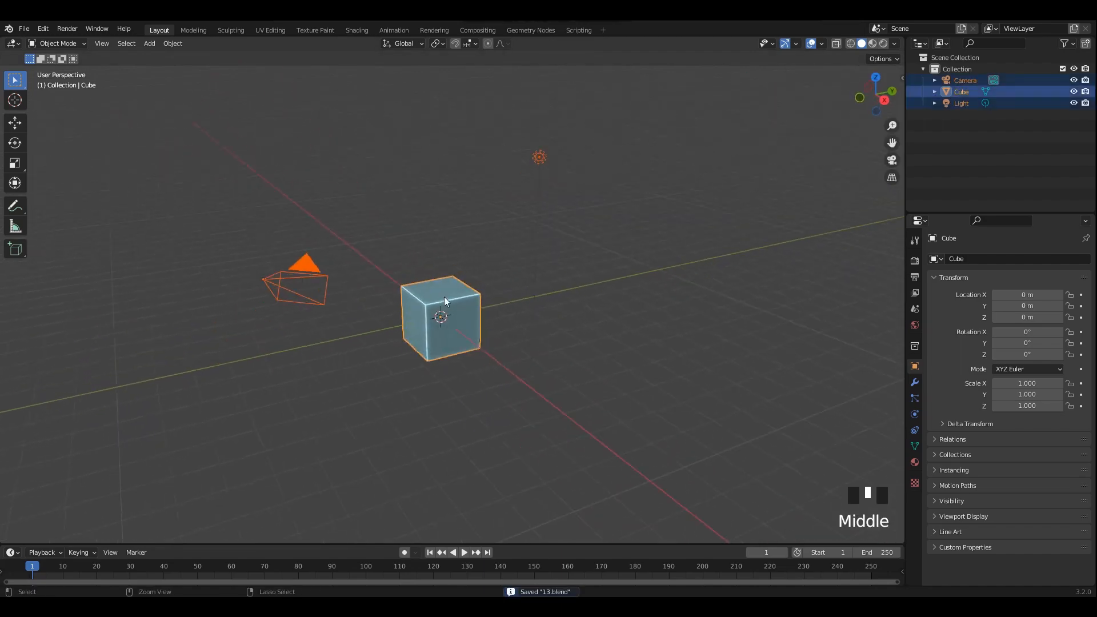
{"action": "left_click_drag", "start_coordinate": [445, 303], "coordinate": [452, 337], "text": "ctrl"}
- Raise the cube about 1 m so its base rests on the ground line, and apply all transforms
{"action": "key", "text": "KP_Decimal"}
{"action": "middle_click_drag", "start_coordinate": [423, 280], "coordinate": [469, 283], "text": "alt"}
{"action": "middle_click_drag", "start_coordinate": [479, 285], "coordinate": [529, 286], "text": "alt"}
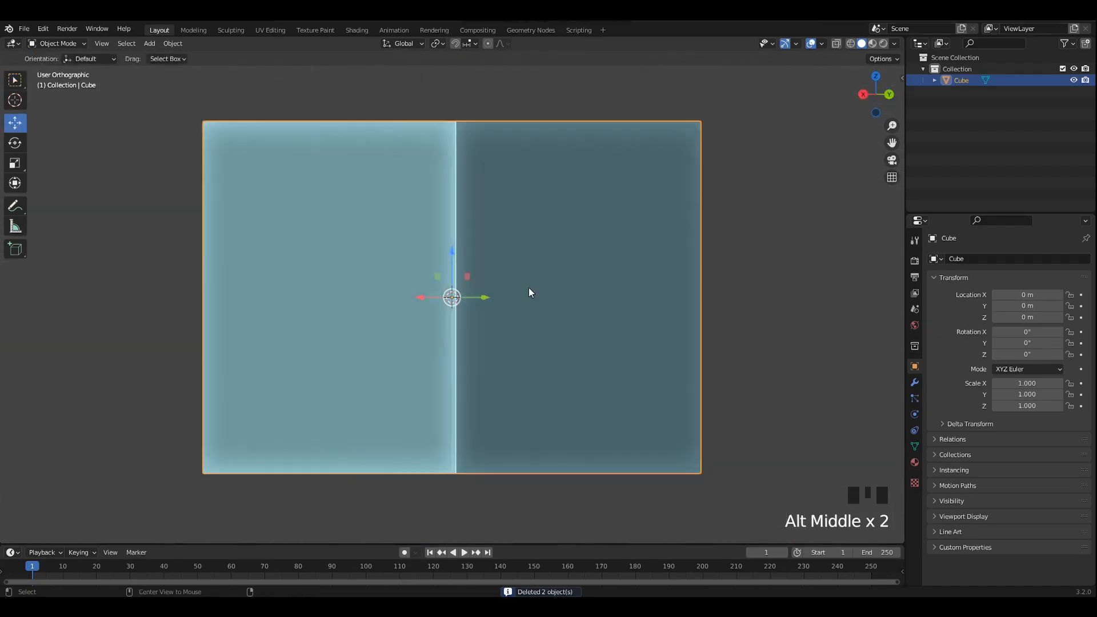
{"action": "scroll", "coordinate": [526, 285], "scroll_direction": "down", "scroll_amount": 2}
{"action": "middle_click_drag", "start_coordinate": [485, 257], "coordinate": [445, 305], "text": "shift"}
{"action": "key", "text": "alt+z"}
{"action": "left_click_drag", "start_coordinate": [436, 304], "coordinate": [449, 175]}
{"action": "key", "text": "ctrl+a"}
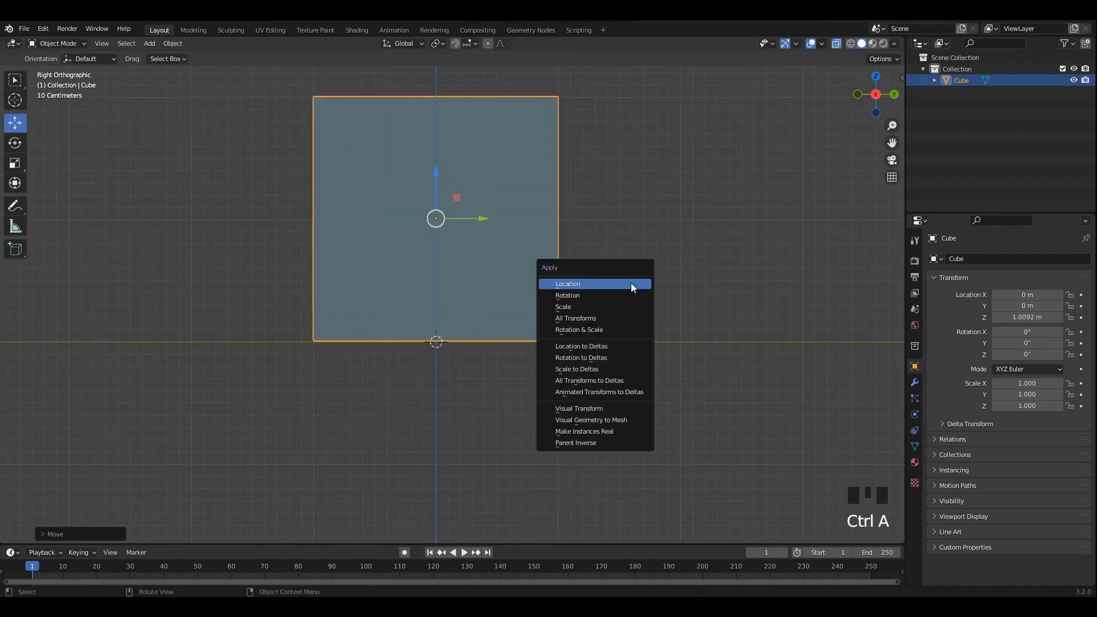
{"action": "left_click", "coordinate": [612, 318]}
- Bevel all the cube's edges slightly with two segments and enable Auto Smooth at 30° for its normals
{"action": "middle_click_drag", "start_coordinate": [612, 318], "coordinate": [509, 248], "text": "alt"}
{"action": "key", "text": "Tab"}
{"action": "key", "text": "alt+z"}
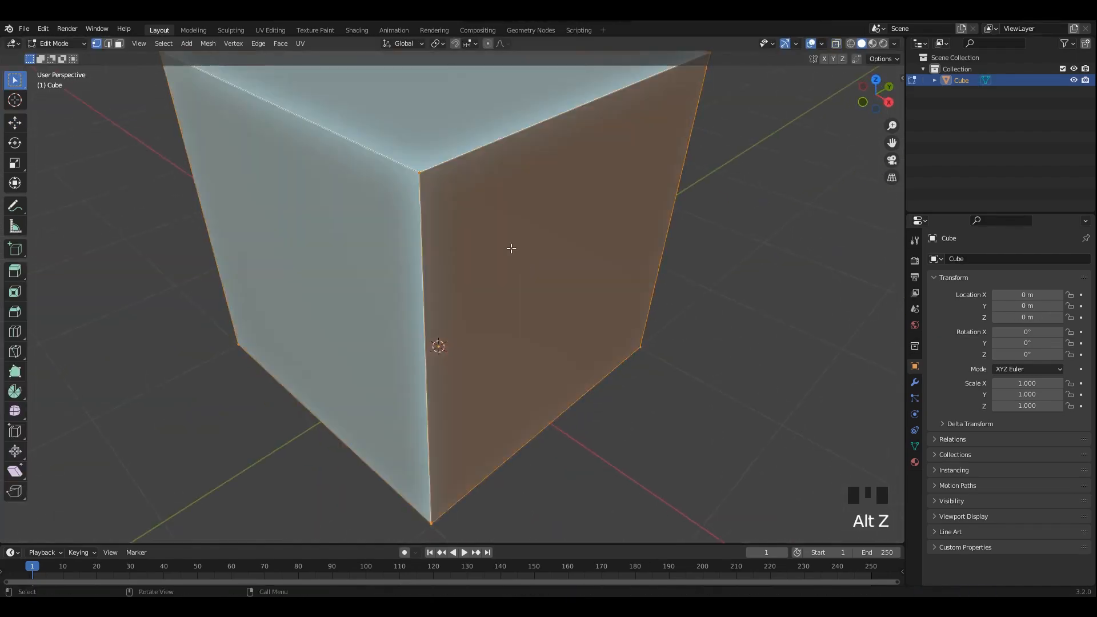
{"action": "key", "text": "ctrl+b"}
{"action": "scroll", "coordinate": [605, 300], "scroll_direction": "up", "scroll_amount": 1}
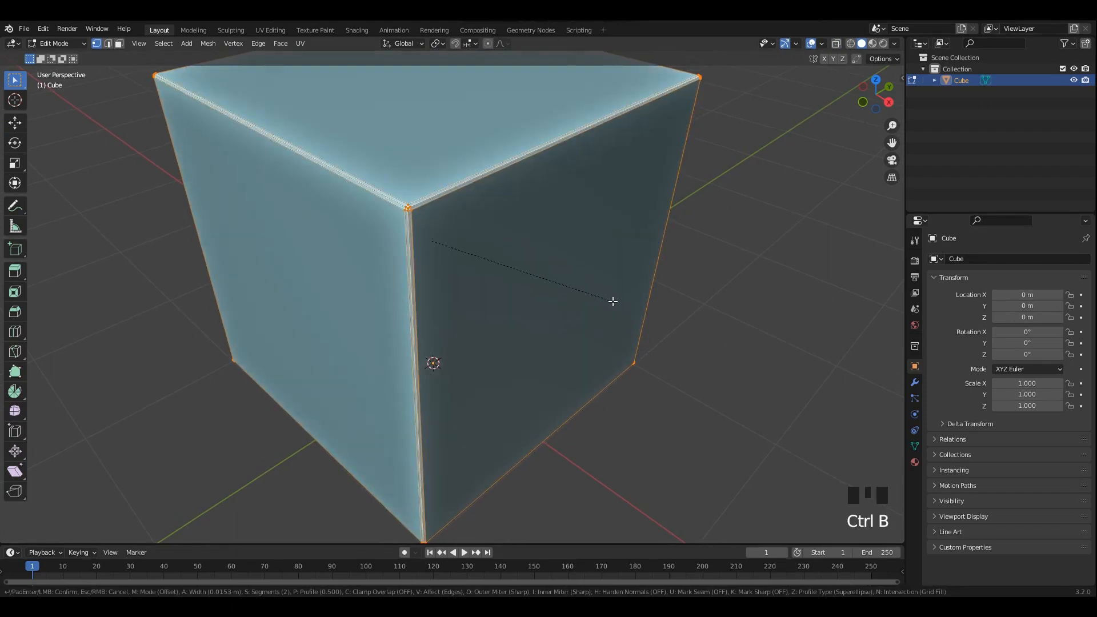
{"action": "right_click", "coordinate": [536, 234]}
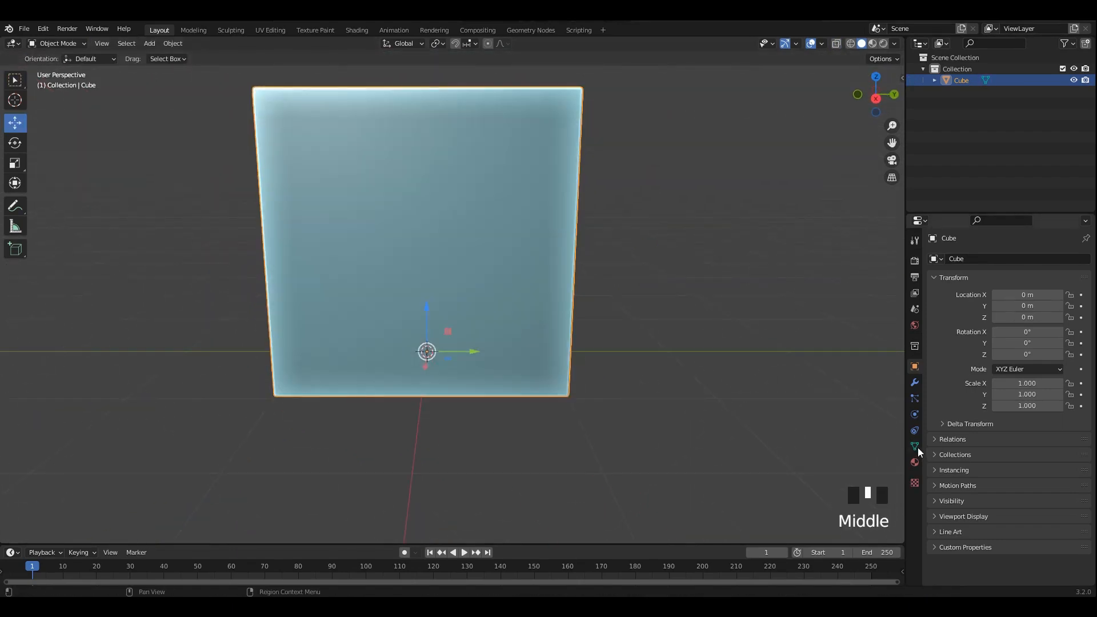
{"action": "left_click", "coordinate": [915, 447]}
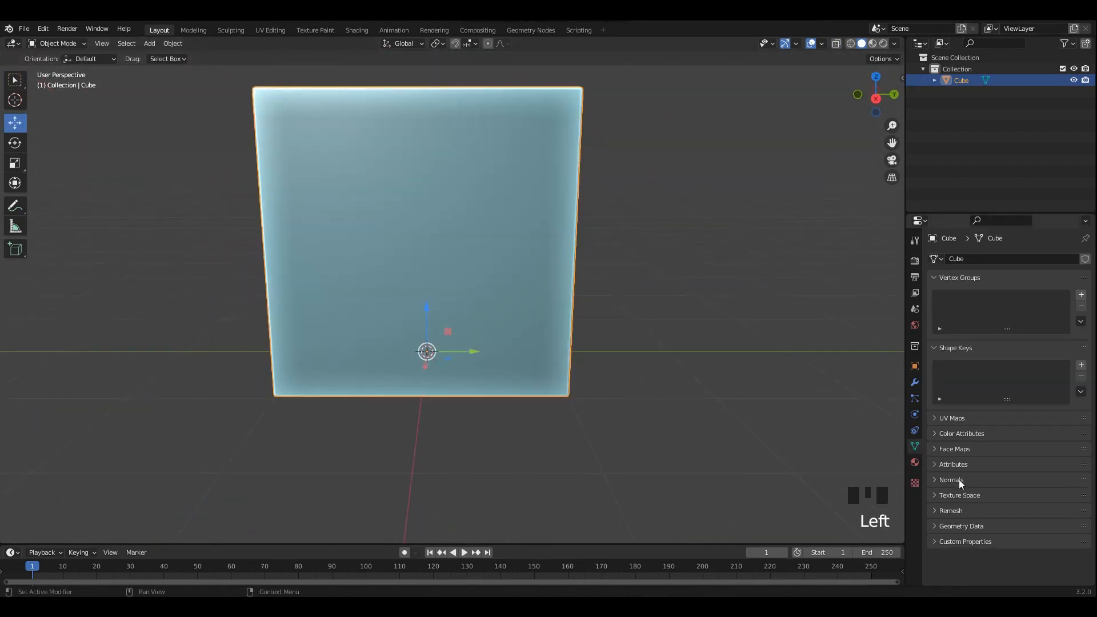
- Move the cube in top view so that one of its base corners meets the world origin
{"action": "middle_click_drag", "start_coordinate": [491, 240], "coordinate": [502, 213], "text": "alt"}
{"action": "left_click", "coordinate": [477, 267]}
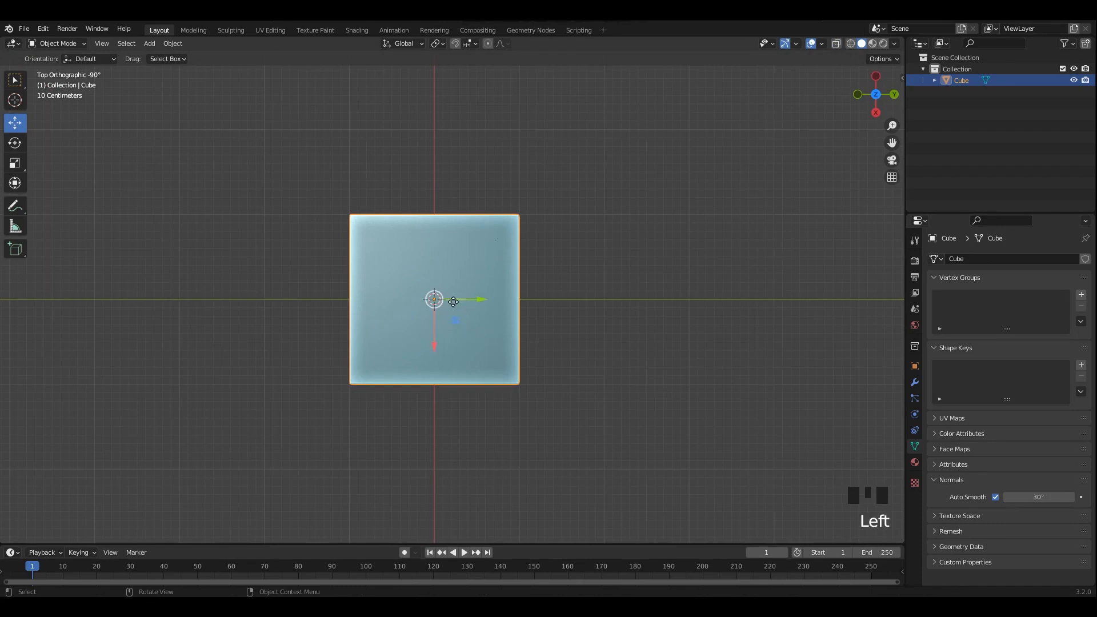
{"action": "left_click_drag", "start_coordinate": [453, 301], "coordinate": [402, 228]}
{"action": "scroll", "coordinate": [377, 292], "scroll_direction": "up", "scroll_amount": 4}
{"action": "scroll", "coordinate": [376, 290], "scroll_direction": "up", "scroll_amount": 1, "text": "shift"}
{"action": "scroll", "coordinate": [368, 327], "scroll_direction": "down", "scroll_amount": 3}
{"action": "scroll", "coordinate": [411, 232], "scroll_direction": "up", "scroll_amount": 2}
{"action": "middle_click_drag", "start_coordinate": [420, 220], "coordinate": [347, 288], "text": "shift"}
- Duplicate the cube and place the copy directly beside it along the Y axis
{"action": "key", "text": "shift+d"}
{"action": "right_click", "coordinate": [516, 234]}
{"action": "middle_click_drag", "start_coordinate": [314, 215], "coordinate": [309, 242], "text": "shift"}
{"action": "left_click_drag", "start_coordinate": [307, 242], "coordinate": [602, 232]}
{"action": "middle_click_drag", "start_coordinate": [727, 252], "coordinate": [549, 231], "text": "alt"}
{"action": "scroll", "coordinate": [598, 314], "scroll_direction": "up", "scroll_amount": 2}
{"action": "middle_click_drag", "start_coordinate": [762, 274], "coordinate": [749, 274], "text": "shift"}
{"action": "left_click_drag", "start_coordinate": [778, 258], "coordinate": [762, 265]}
{"action": "left_click", "coordinate": [684, 353]}
- Duplicate a cube again and move the copy along X in front of the two-cube row
{"action": "middle_click_drag", "start_coordinate": [597, 226], "coordinate": [623, 169], "text": "alt"}
{"action": "scroll", "coordinate": [571, 271], "scroll_direction": "down", "scroll_amount": 7}
{"action": "left_click", "coordinate": [512, 268]}
{"action": "scroll", "coordinate": [526, 270], "scroll_direction": "up", "scroll_amount": 1}
{"action": "key", "text": "shift+d"}
{"action": "right_click", "coordinate": [662, 338]}
{"action": "left_click_drag", "start_coordinate": [564, 195], "coordinate": [559, 440]}
- Fine-tune the front cube's position so it sits close against the two rear cubes
{"action": "scroll", "coordinate": [514, 431], "scroll_direction": "up", "scroll_amount": 4}
{"action": "middle_click_drag", "start_coordinate": [570, 306], "coordinate": [611, 252], "text": "shift"}
{"action": "left_click_drag", "start_coordinate": [612, 252], "coordinate": [600, 256]}
{"action": "scroll", "coordinate": [555, 234], "scroll_direction": "down", "scroll_amount": 3}
{"action": "middle_click_drag", "start_coordinate": [543, 227], "coordinate": [498, 246], "text": "shift"}
{"action": "left_click_drag", "start_coordinate": [512, 236], "coordinate": [504, 366]}
{"action": "middle_click_drag", "start_coordinate": [503, 361], "coordinate": [517, 273]}
{"action": "middle_click_drag", "start_coordinate": [517, 273], "coordinate": [471, 268], "text": "alt"}
{"action": "middle_click_drag", "start_coordinate": [508, 326], "coordinate": [527, 360]}
- Duplicate one of the rear cubes and raise the copy onto the top of the lower cubes
{"action": "left_click", "coordinate": [537, 248]}
{"action": "scroll", "coordinate": [496, 275], "scroll_direction": "down", "scroll_amount": 1}
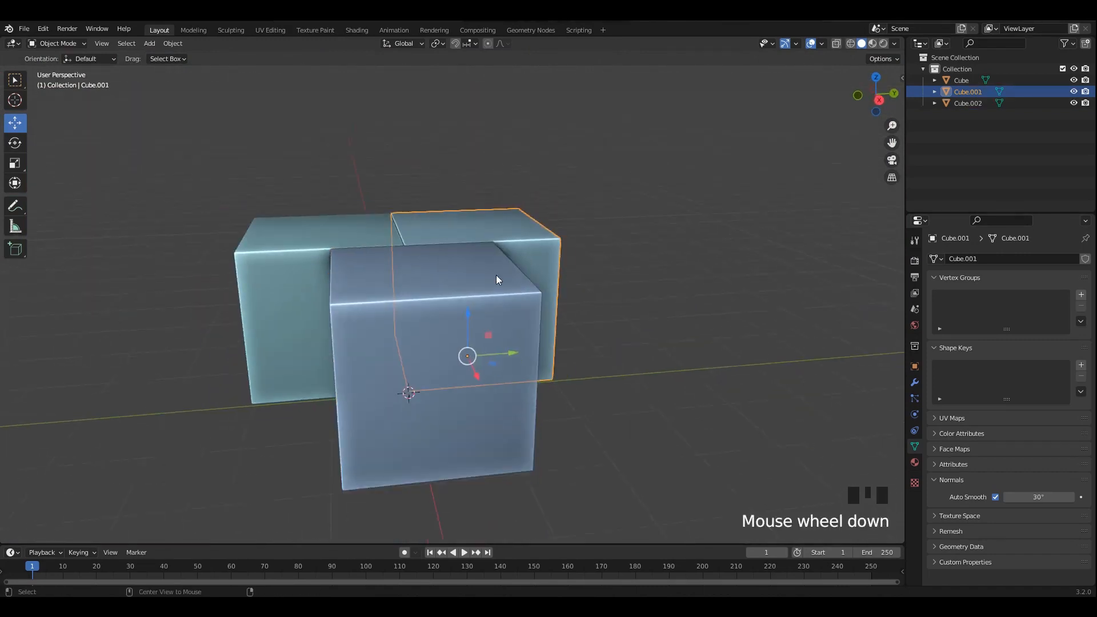
{"action": "middle_click_drag", "start_coordinate": [496, 275], "coordinate": [477, 352], "text": "alt"}
{"action": "key", "text": "shift+d"}
{"action": "right_click", "coordinate": [490, 289]}
{"action": "key", "text": "alt+z"}
{"action": "left_click_drag", "start_coordinate": [477, 447], "coordinate": [478, 276]}
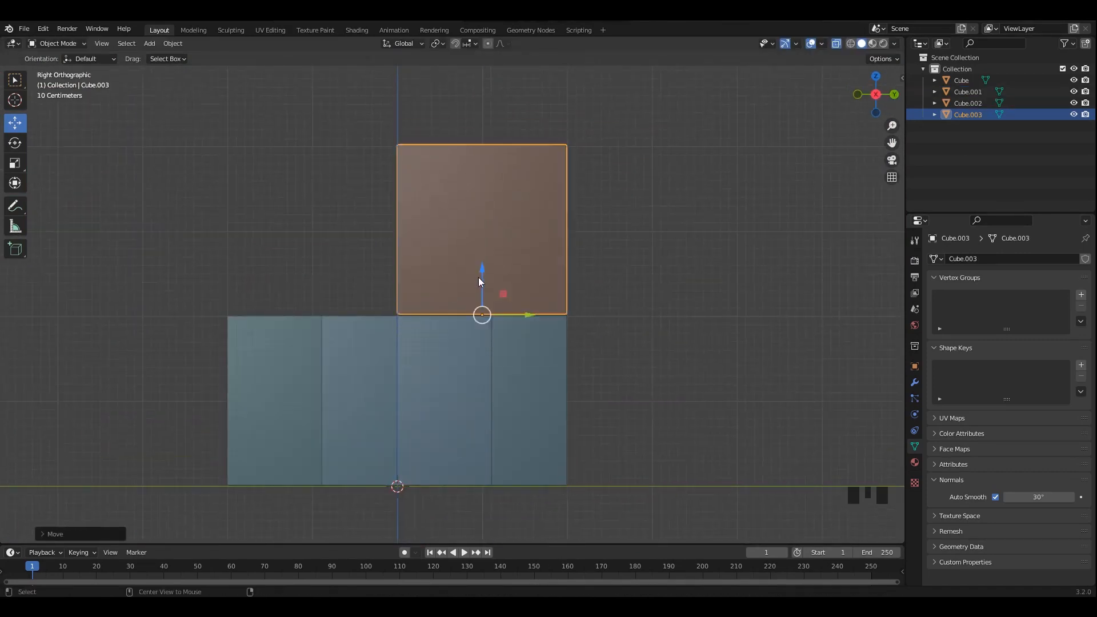
- Fine-tune the top cube's height so it rests on the lower cubes
{"action": "middle_click_drag", "start_coordinate": [478, 278], "coordinate": [529, 284]}
{"action": "scroll", "coordinate": [529, 279], "scroll_direction": "up", "scroll_amount": 4}
{"action": "middle_click_drag", "start_coordinate": [528, 280], "coordinate": [548, 252], "text": "shift"}
{"action": "scroll", "coordinate": [514, 260], "scroll_direction": "up", "scroll_amount": 1}
{"action": "middle_click_drag", "start_coordinate": [503, 263], "coordinate": [508, 260]}
{"action": "left_click_drag", "start_coordinate": [446, 268], "coordinate": [446, 274]}
{"action": "scroll", "coordinate": [577, 261], "scroll_direction": "down", "scroll_amount": 3}
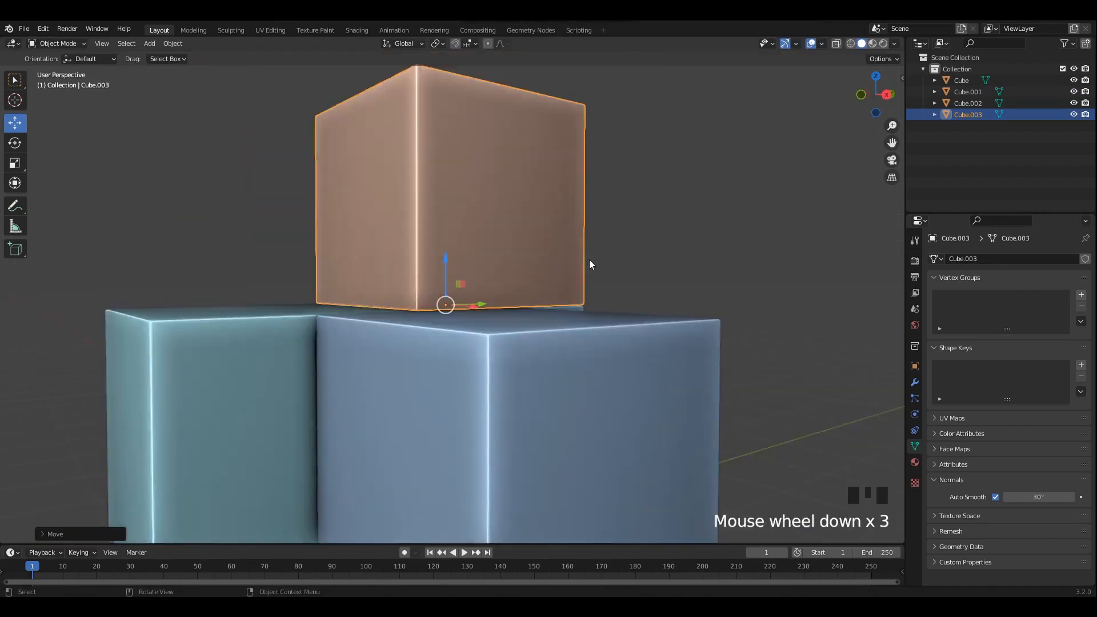
- Try rotating the top cube about the vertical axis in top view, and undo the rotation
{"action": "middle_click_drag", "start_coordinate": [588, 260], "coordinate": [591, 309], "text": "alt"}
{"action": "middle_click_drag", "start_coordinate": [591, 292], "coordinate": [522, 310], "text": "shift"}
{"action": "key", "text": "r"}
{"action": "left_click", "coordinate": [654, 317]}
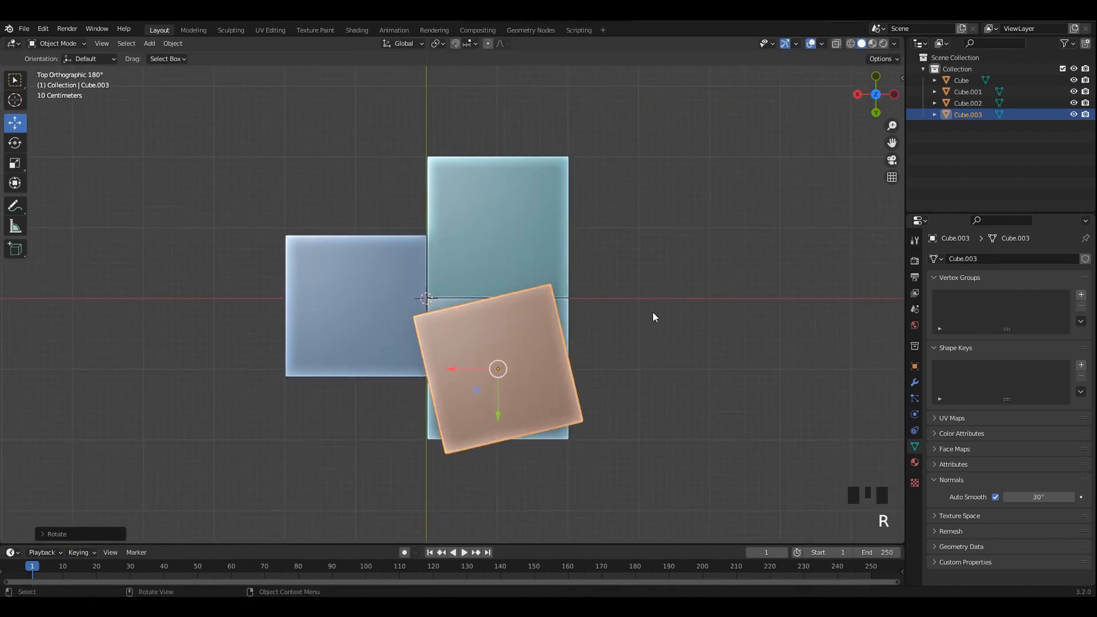
{"action": "key", "text": "ctrl+z"}
{"action": "left_click", "coordinate": [646, 343]}
- Save the file and move the top cube toward the middle of the three lower cubes
{"action": "scroll", "coordinate": [525, 338], "scroll_direction": "down", "scroll_amount": 2}
{"action": "middle_click_drag", "start_coordinate": [523, 337], "coordinate": [563, 254]}
{"action": "middle_click_drag", "start_coordinate": [563, 254], "coordinate": [525, 252], "text": "shift"}
{"action": "key", "text": "ctrl+s"}
{"action": "left_click", "coordinate": [460, 245]}
{"action": "middle_click_drag", "start_coordinate": [482, 246], "coordinate": [488, 283], "text": "alt"}
{"action": "left_click_drag", "start_coordinate": [503, 230], "coordinate": [457, 229]}
{"action": "left_click", "coordinate": [457, 230]}
{"action": "middle_click_drag", "start_coordinate": [456, 230], "coordinate": [467, 291]}
{"action": "scroll", "coordinate": [443, 330], "scroll_direction": "up", "scroll_amount": 1, "text": "shift"}
{"action": "left_click_drag", "start_coordinate": [433, 336], "coordinate": [431, 307]}
- Rotate the top cube about the vertical axis so it sits at an angle to the lower ones, and save the file
{"action": "key", "text": "r"}
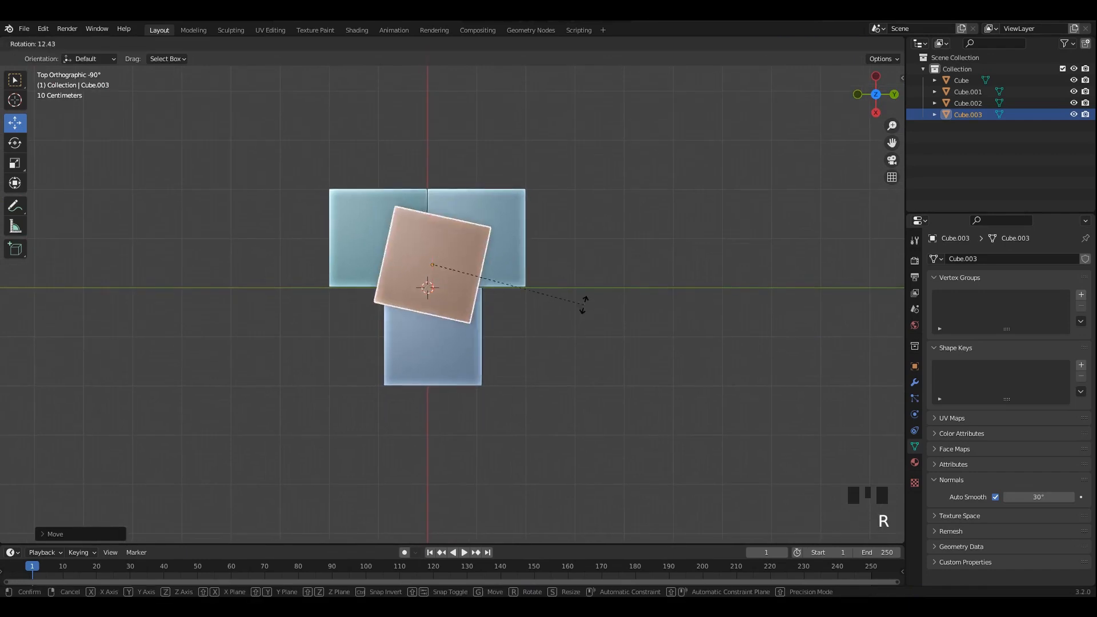
{"action": "left_click", "coordinate": [432, 313]}
{"action": "middle_click_drag", "start_coordinate": [433, 313], "coordinate": [496, 215]}
{"action": "scroll", "coordinate": [506, 229], "scroll_direction": "down", "scroll_amount": 2}
{"action": "key", "text": "ctrl+s"}
- Add a plane under the cubes, scale it up into a large ground surface and save the file
{"action": "key", "text": "shift+a"}
{"action": "left_click", "coordinate": [354, 142]}
{"action": "scroll", "coordinate": [533, 283], "scroll_direction": "down", "scroll_amount": 1}
{"action": "key", "text": "s"}
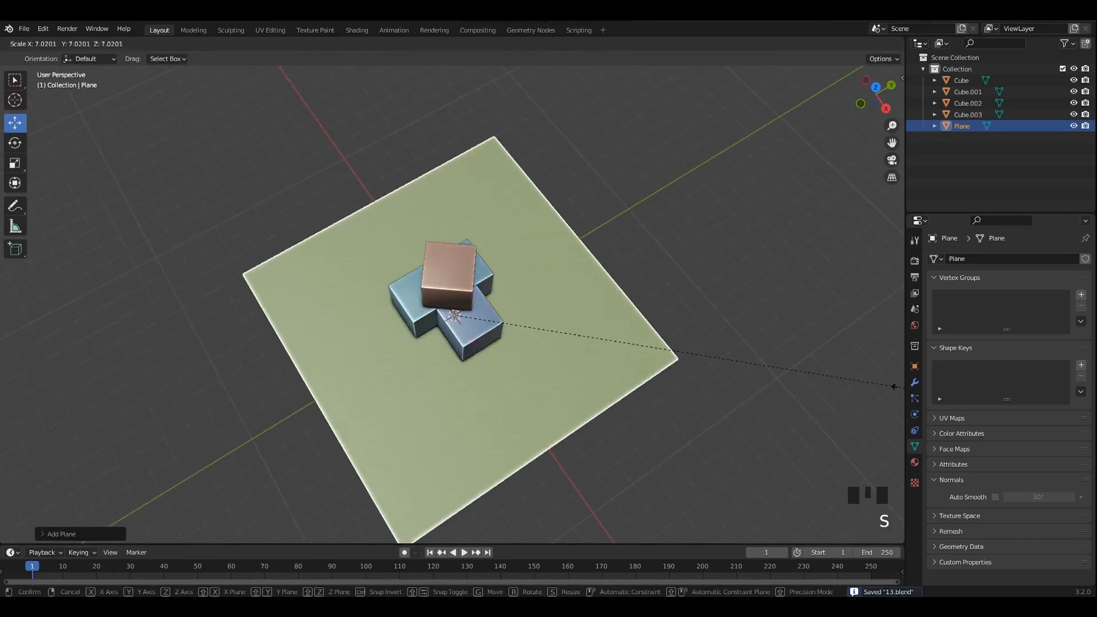
{"action": "left_click", "coordinate": [503, 320]}
{"action": "key", "text": "s"}
{"action": "left_click", "coordinate": [645, 318]}
{"action": "scroll", "coordinate": [573, 306], "scroll_direction": "down", "scroll_amount": 2}
{"action": "middle_click_drag", "start_coordinate": [573, 306], "coordinate": [703, 240]}
{"action": "key", "text": "ctrl+s"}
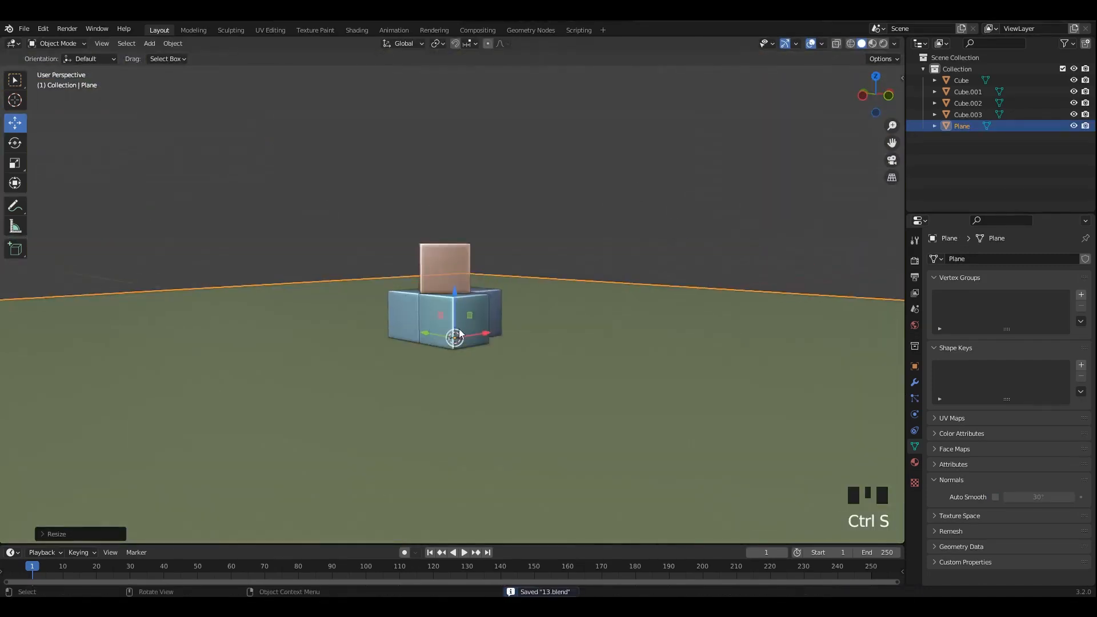
- Apply the transforms of all the cubes and the ground plane
{"action": "key", "text": "a"}
{"action": "key", "text": "ctrl+a"}
{"action": "left_click", "coordinate": [640, 283]}
{"action": "left_click", "coordinate": [564, 246]}
{"action": "left_click", "coordinate": [547, 305]}
{"action": "scroll", "coordinate": [597, 196], "scroll_direction": "up", "scroll_amount": 1}
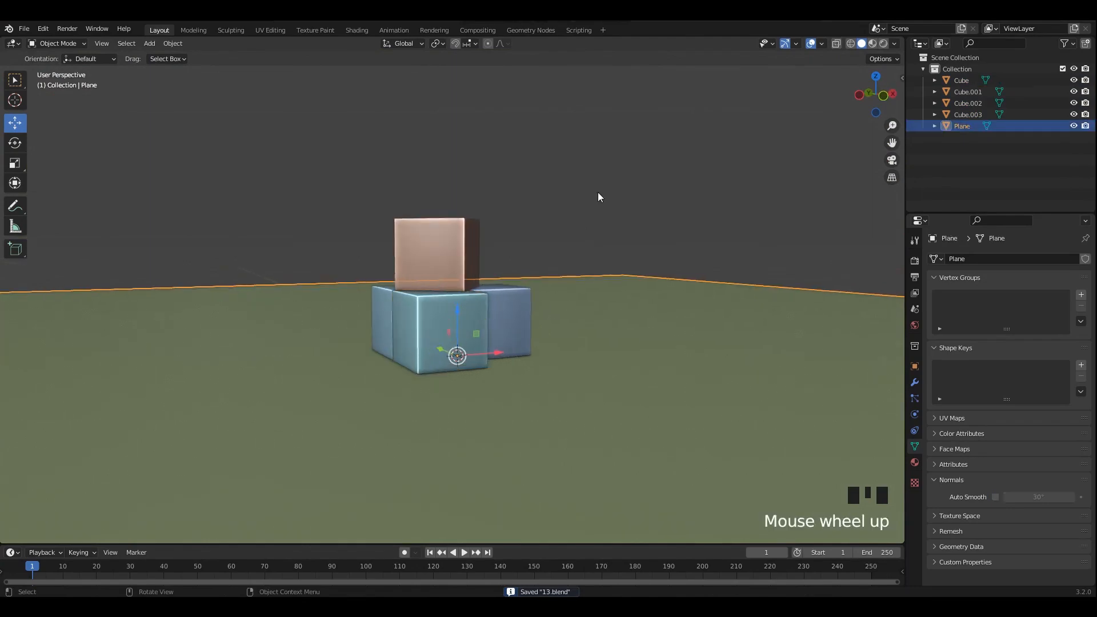
- Select all the cubes and the ground plane and open the physics settings
{"action": "key", "text": "a"}
{"action": "left_click", "coordinate": [914, 398]}
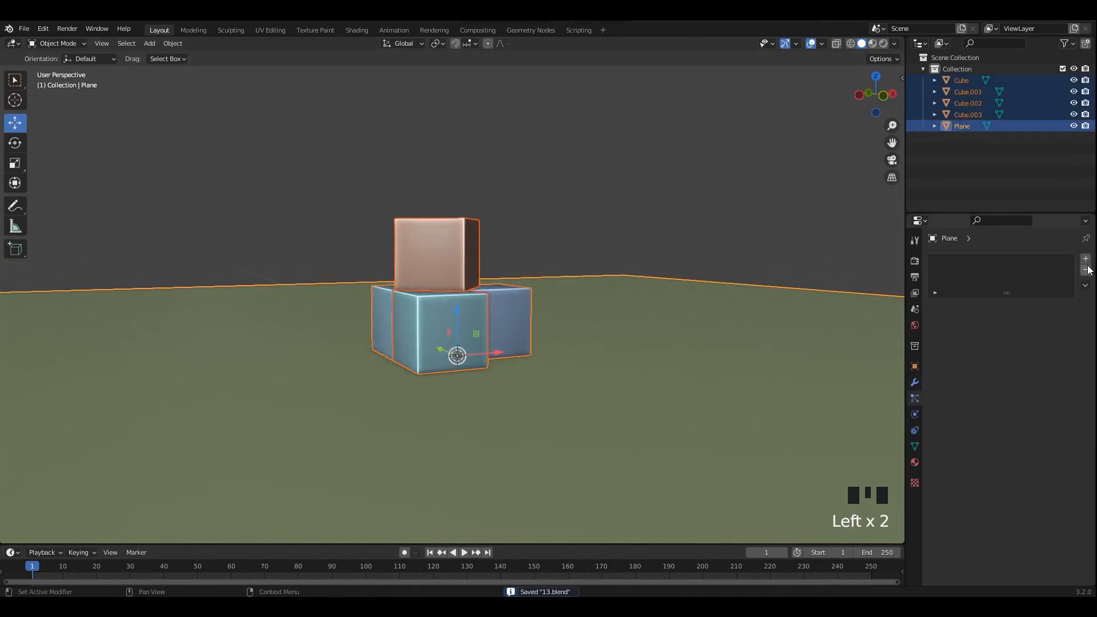
{"action": "left_click", "coordinate": [912, 417]}
{"action": "middle_click_drag", "start_coordinate": [701, 258], "coordinate": [714, 253]}
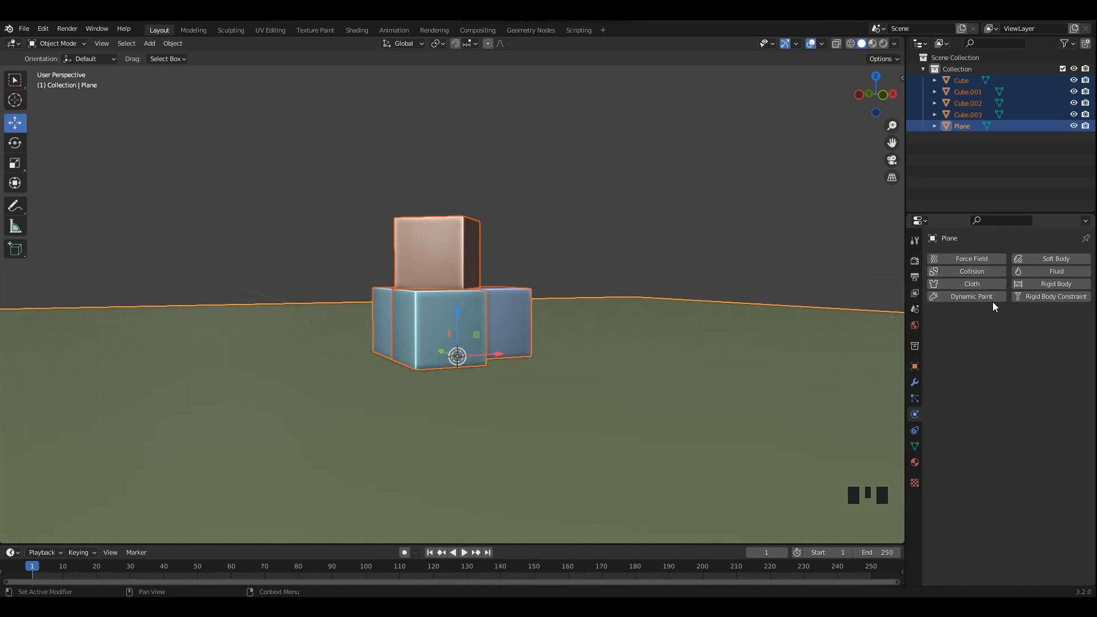
{"action": "middle_click_drag", "start_coordinate": [571, 197], "coordinate": [598, 194]}
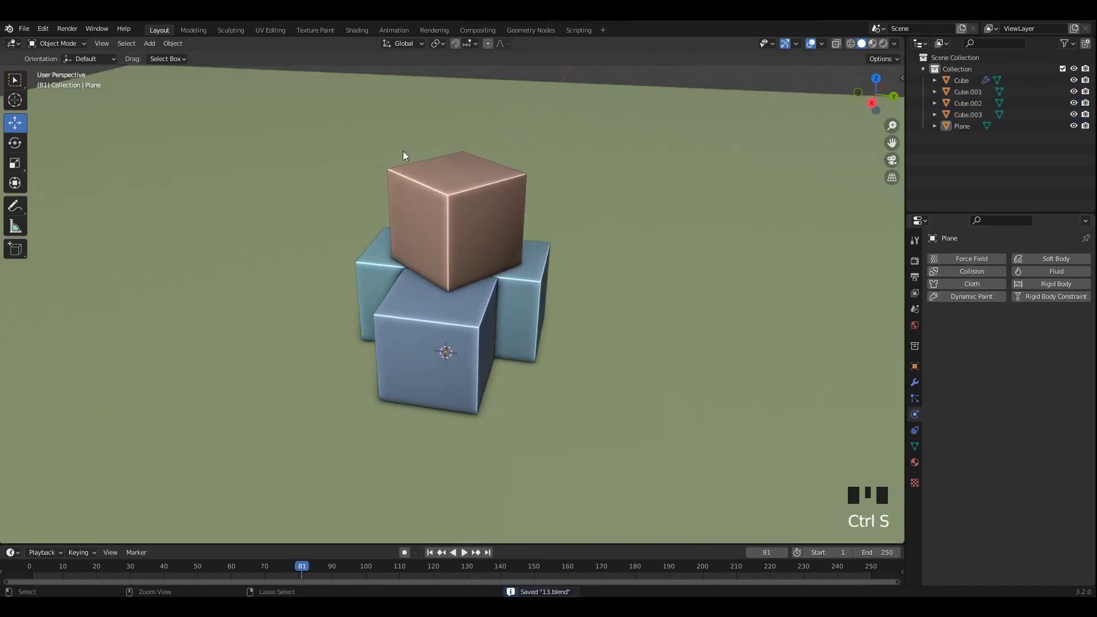
- Add a second plane, scale it up and raise it to the top of the cube stack
{"action": "key", "text": "shift+a"}
{"action": "left_click", "coordinate": [416, 131]}
{"action": "middle_click_drag", "start_coordinate": [423, 149], "coordinate": [455, 191], "text": "alt"}
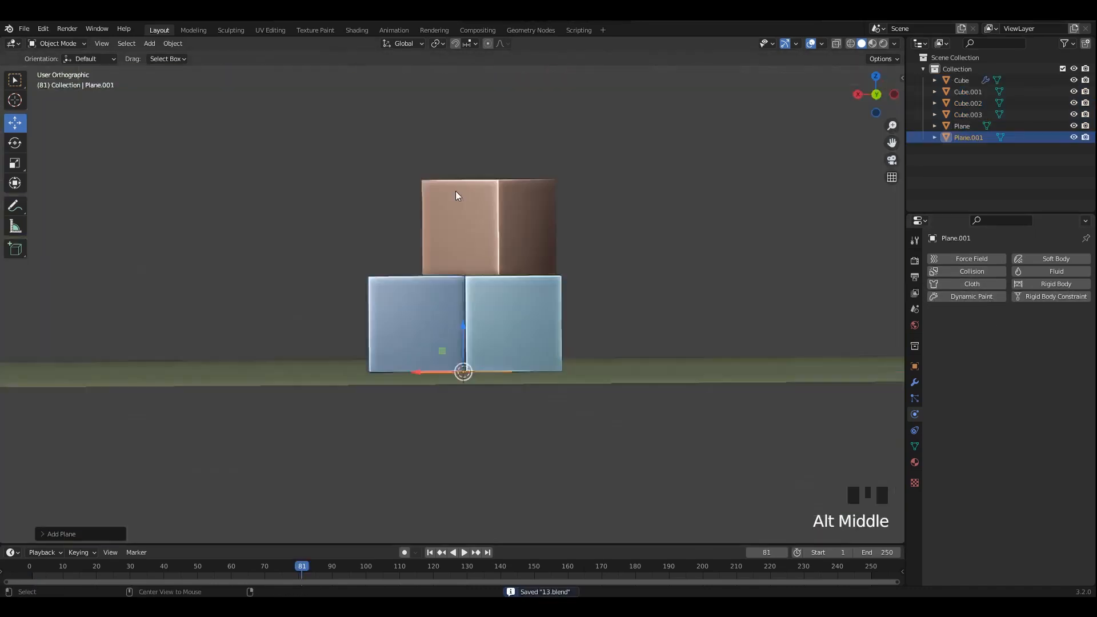
{"action": "key", "text": "alt+z"}
{"action": "key", "text": "s"}
{"action": "left_click", "coordinate": [558, 318]}
{"action": "left_click_drag", "start_coordinate": [443, 338], "coordinate": [480, 146]}
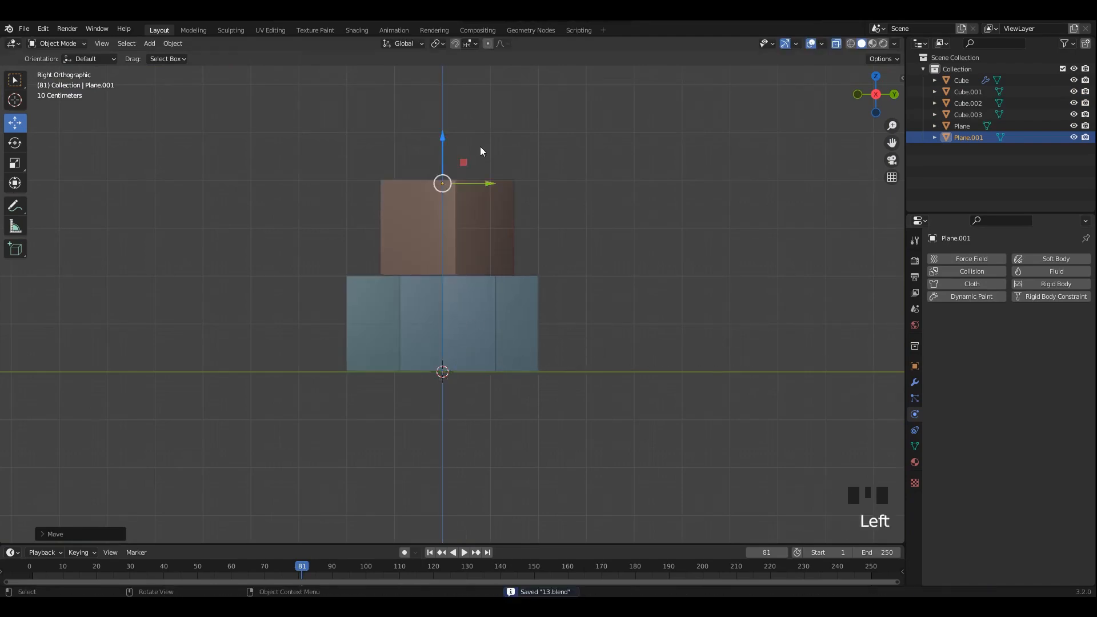
- Save the file, adjust the upper plane above the top cube and enlarge it so it overhangs the whole stack
{"action": "key", "text": "alt+z"}
{"action": "middle_click_drag", "start_coordinate": [479, 147], "coordinate": [478, 206]}
{"action": "key", "text": "ctrl+s"}
{"action": "middle_click_drag", "start_coordinate": [387, 263], "coordinate": [447, 163]}
{"action": "left_click_drag", "start_coordinate": [447, 163], "coordinate": [473, 169]}
{"action": "key", "text": "s"}
{"action": "left_click", "coordinate": [542, 193]}
- Apply all transforms to the upper plane and set its origin to its geometry
{"action": "key", "text": "ctrl+a"}
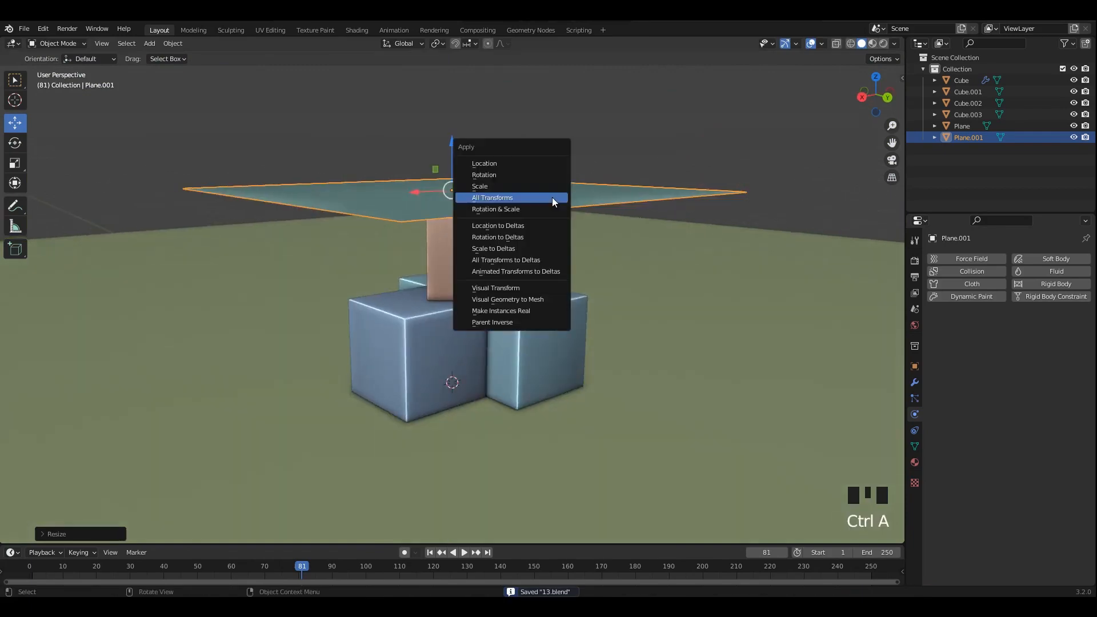
{"action": "left_click", "coordinate": [553, 197]}
{"action": "right_click", "coordinate": [553, 196]}
{"action": "left_click", "coordinate": [605, 208]}
- Subdivide the whole upper plane five times in Edit Mode and return to Object Mode
{"action": "key", "text": "Tab"}
{"action": "middle_click_drag", "start_coordinate": [563, 178], "coordinate": [529, 214]}
{"action": "key", "text": "a"}
{"action": "right_click", "coordinate": [529, 215]}
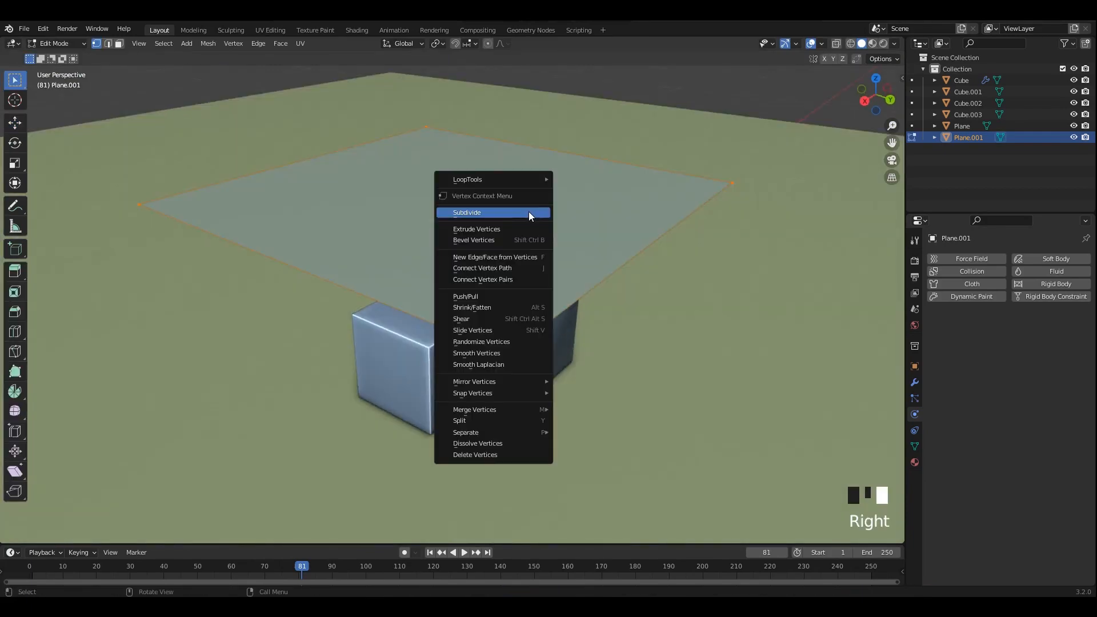
{"action": "left_click", "coordinate": [527, 214]}
{"action": "right_click", "coordinate": [527, 213]}
{"action": "left_click", "coordinate": [526, 214]}
{"action": "right_click", "coordinate": [526, 213]}
{"action": "left_click", "coordinate": [525, 214]}
{"action": "right_click", "coordinate": [527, 214]}
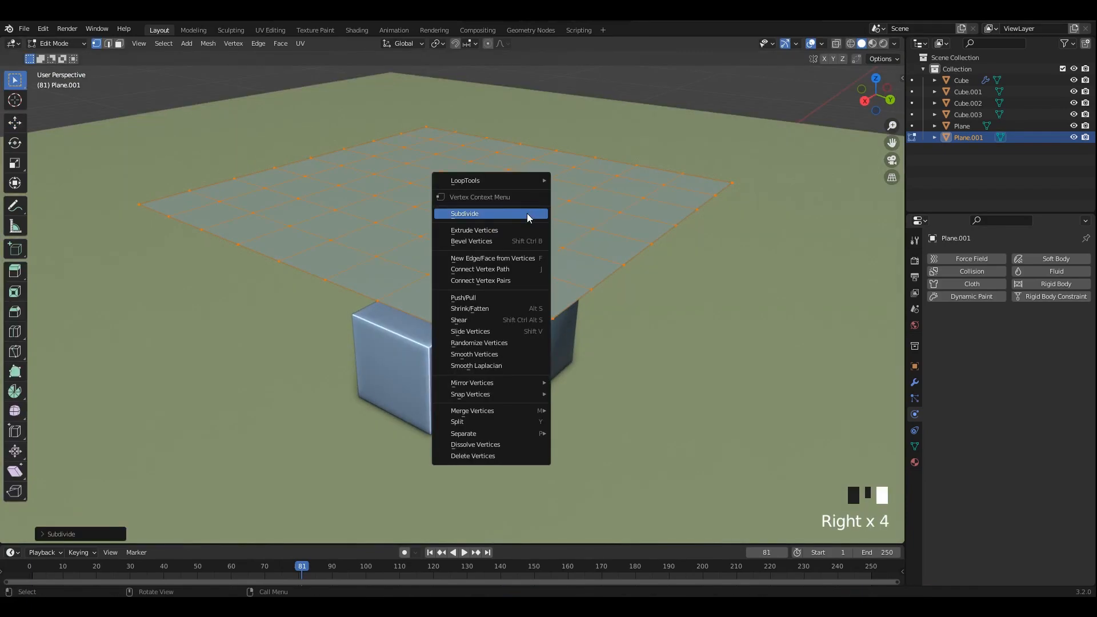
{"action": "left_click", "coordinate": [527, 214]}
{"action": "right_click", "coordinate": [526, 214]}
{"action": "left_click", "coordinate": [526, 214]}
{"action": "key", "text": "Tab"}
- Apply all transforms to the subdivided upper plane
{"action": "key", "text": "ctrl+a"}
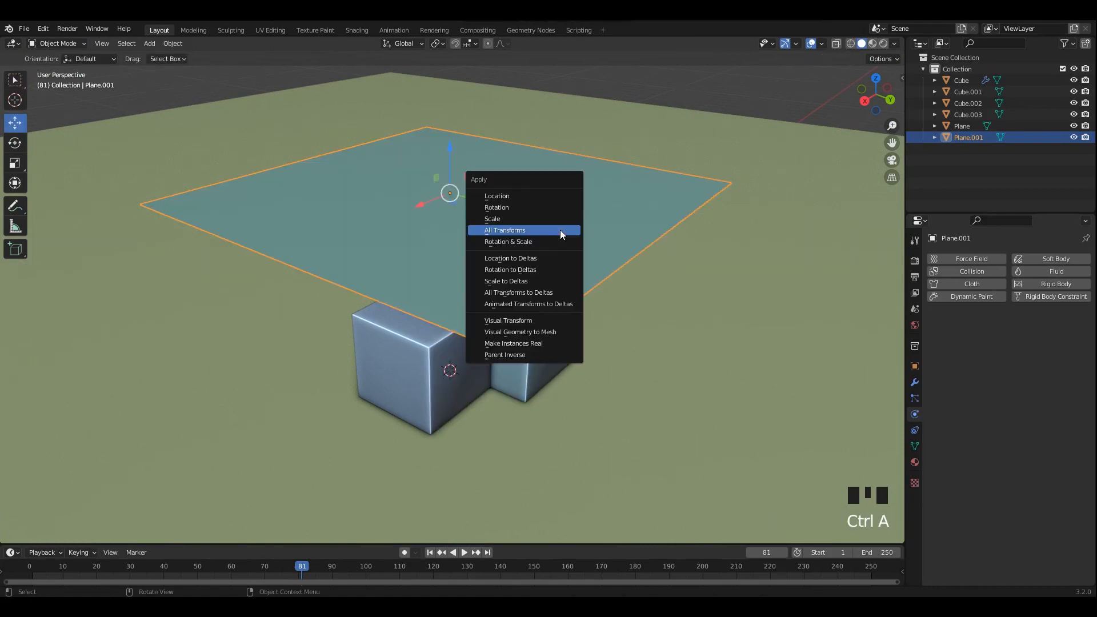
{"action": "left_click", "coordinate": [559, 229]}
{"action": "middle_click_drag", "start_coordinate": [559, 227], "coordinate": [604, 218]}
- Give the upper plane Cloth physics and play the simulation from the first frame
{"action": "left_click", "coordinate": [972, 284]}
{"action": "left_click", "coordinate": [426, 552]}
{"action": "key", "text": "space"}
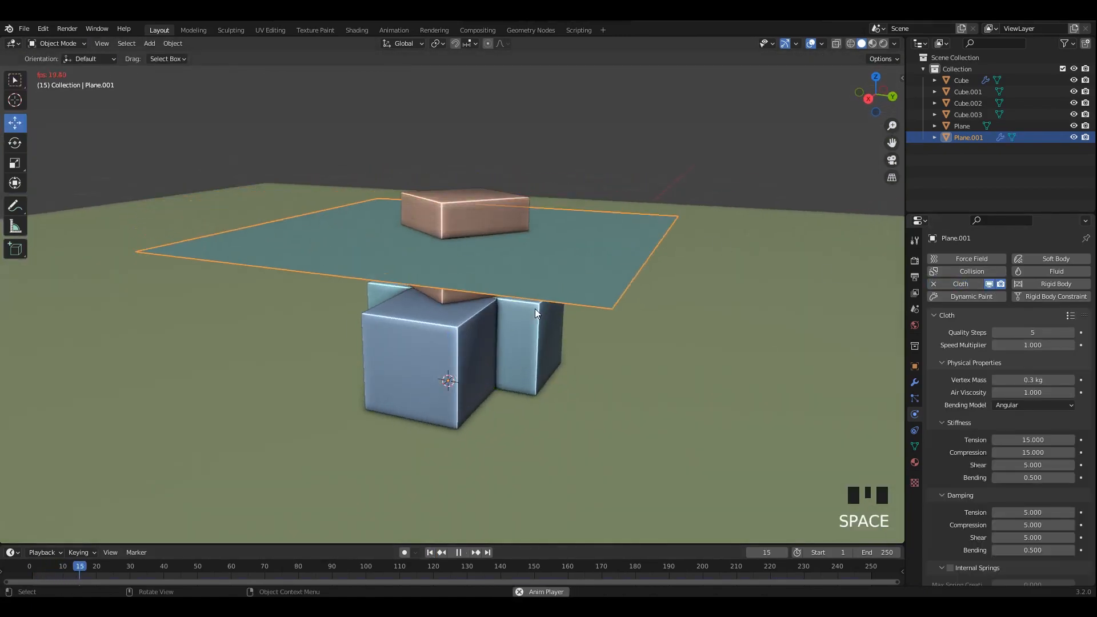
- Give the top cube Collision physics, test the drape and return to frame 1
{"action": "left_click", "coordinate": [485, 217]}
{"action": "left_click", "coordinate": [972, 272]}
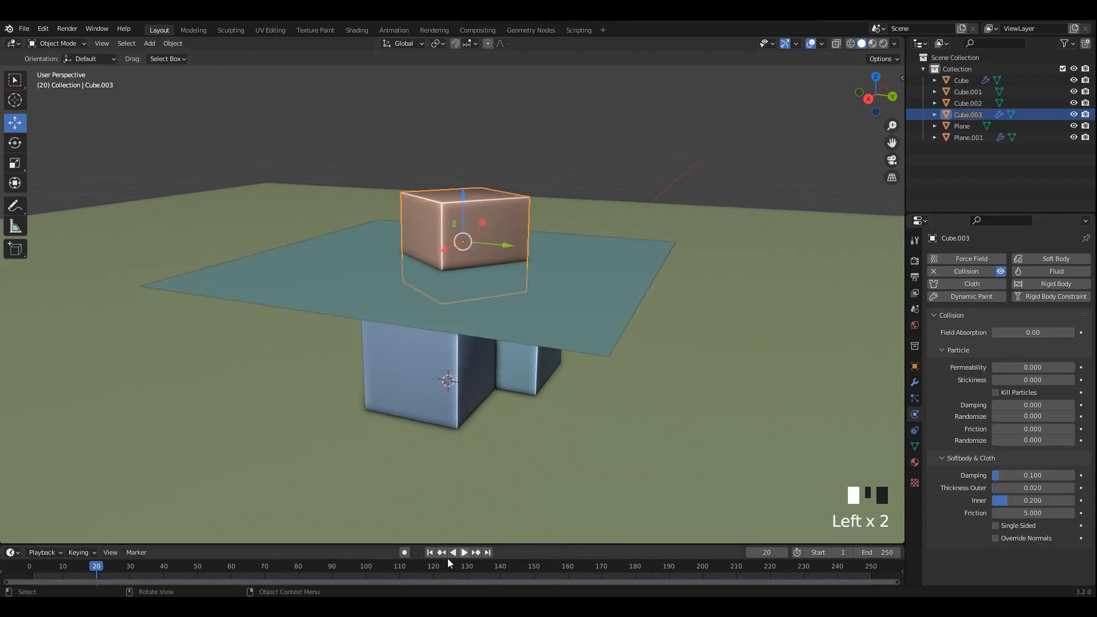
{"action": "left_click", "coordinate": [429, 552]}
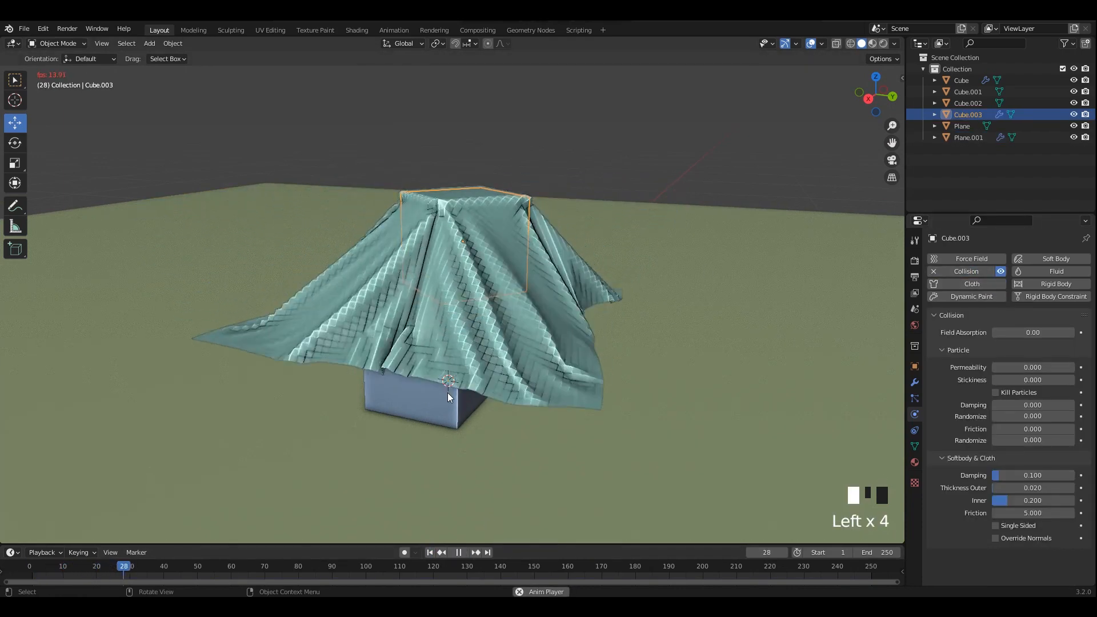
{"action": "key", "text": "space"}
{"action": "key", "text": "shift+Left"}
- Add Collision physics to each of the three lower cubes
{"action": "left_click", "coordinate": [424, 376]}
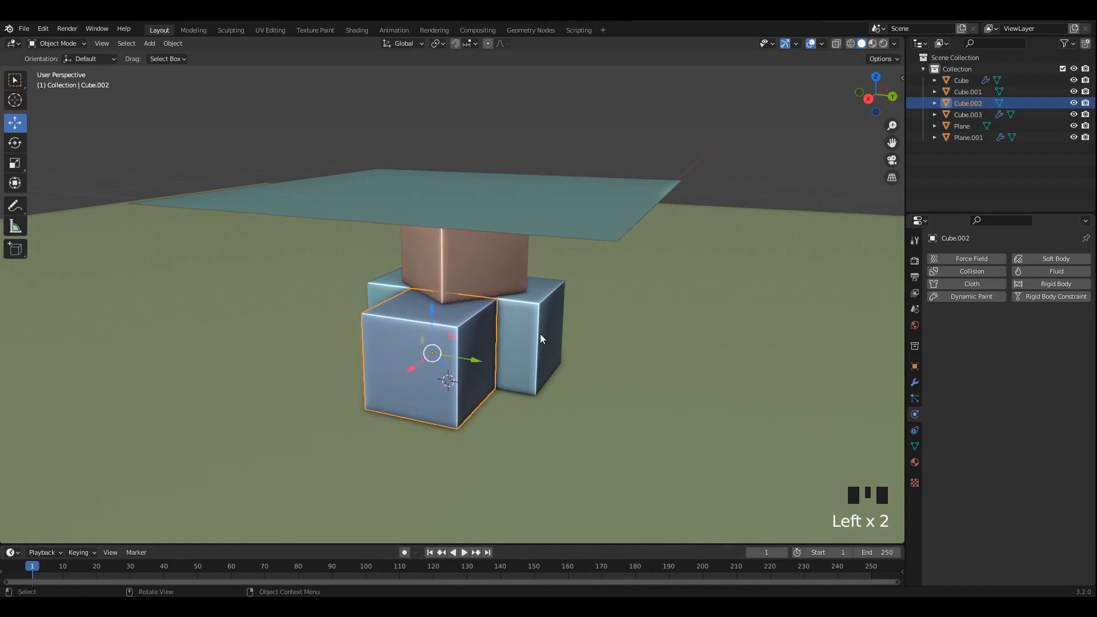
{"action": "left_click", "coordinate": [969, 272]}
{"action": "left_click", "coordinate": [541, 328]}
{"action": "left_click", "coordinate": [948, 273]}
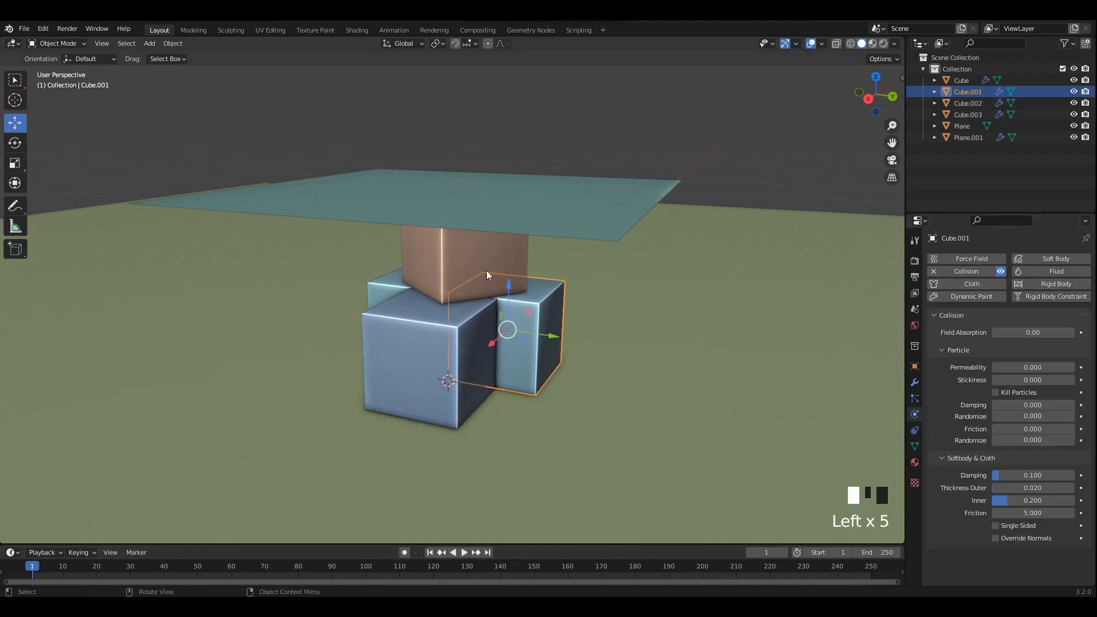
{"action": "middle_click_drag", "start_coordinate": [354, 283], "coordinate": [462, 274]}
{"action": "left_click", "coordinate": [374, 337]}
{"action": "left_click", "coordinate": [969, 273]}
{"action": "left_click", "coordinate": [967, 272]}
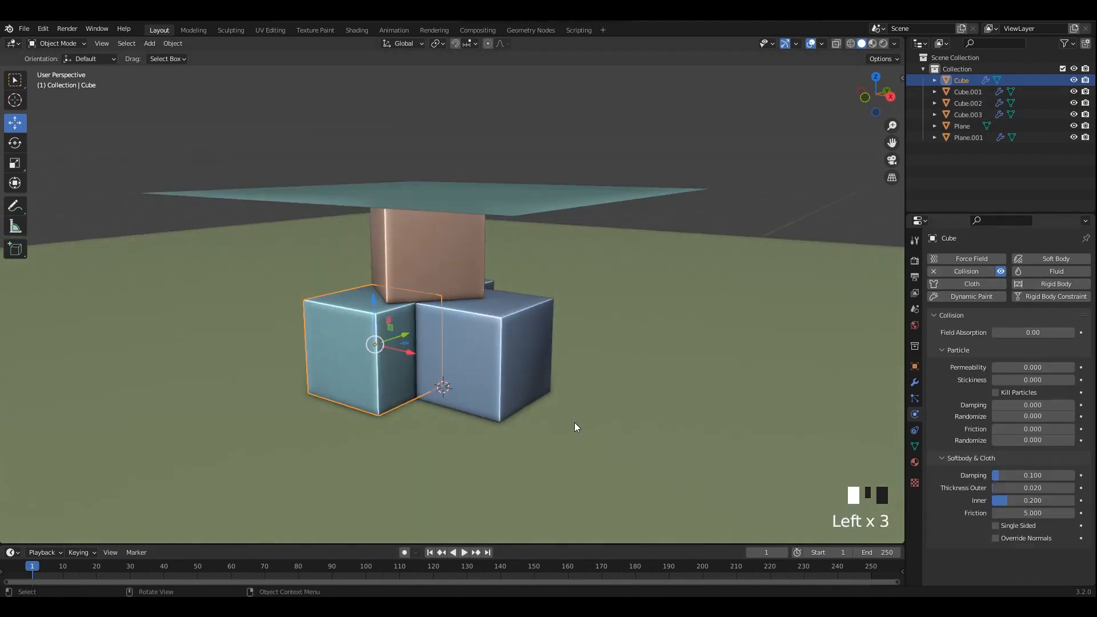
- Add Collision physics to the ground plane
{"action": "left_click", "coordinate": [575, 418]}
{"action": "middle_click_drag", "start_coordinate": [574, 418], "coordinate": [521, 418]}
{"action": "left_click", "coordinate": [967, 272]}
{"action": "left_click", "coordinate": [496, 382]}
{"action": "middle_click_drag", "start_coordinate": [646, 335], "coordinate": [663, 234]}
{"action": "left_click", "coordinate": [560, 323]}
- Save the file and play the simulation to test how the cloth falls over all the cubes
{"action": "key", "text": "ctrl+s"}
{"action": "key", "text": "space"}
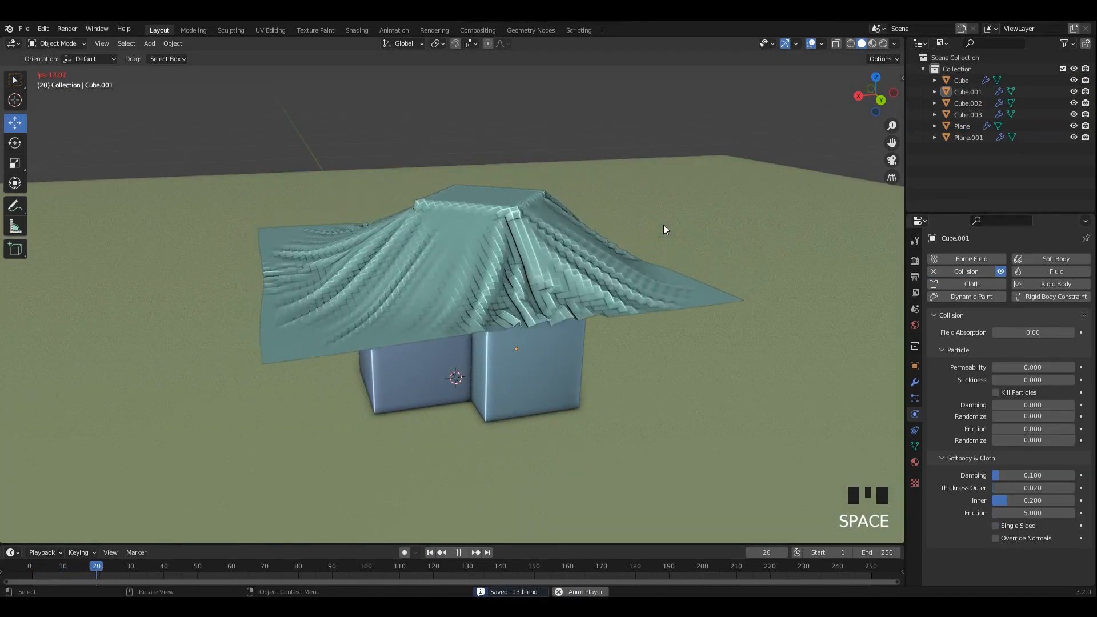
{"action": "middle_click_drag", "start_coordinate": [521, 207], "coordinate": [505, 228]}
{"action": "key", "text": "space"}
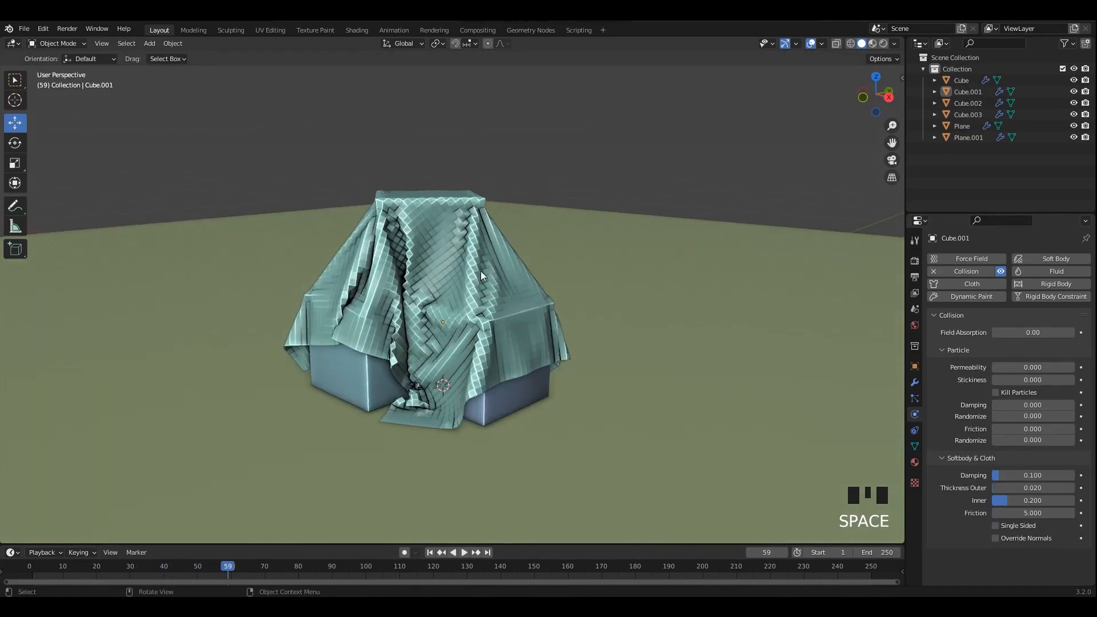
- Apply smooth shading to the draped cloth
{"action": "left_click", "coordinate": [465, 242]}
{"action": "right_click", "coordinate": [437, 205]}
{"action": "middle_click_drag", "start_coordinate": [437, 206], "coordinate": [498, 144]}
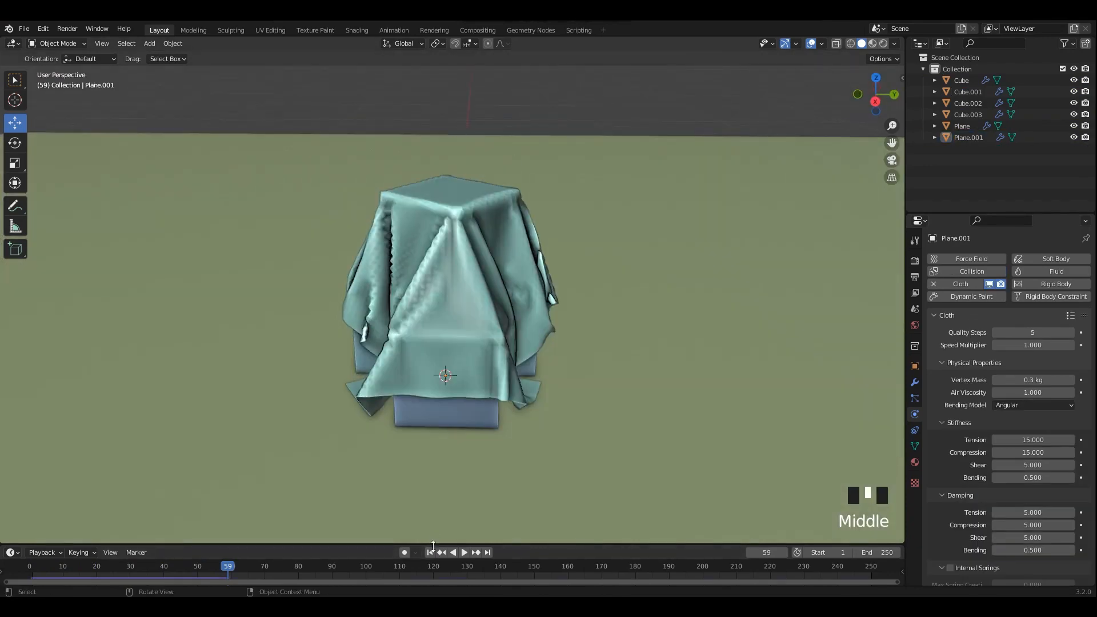
- Return to the first frame and scale the cloth sheet up by about 1.18 in top view
{"action": "left_click", "coordinate": [430, 552]}
{"action": "left_click", "coordinate": [529, 240]}
{"action": "scroll", "coordinate": [530, 239], "scroll_direction": "down", "scroll_amount": 2}
{"action": "middle_click_drag", "start_coordinate": [530, 238], "coordinate": [550, 320], "text": "alt"}
{"action": "key", "text": "alt+z"}
{"action": "key", "text": "s"}
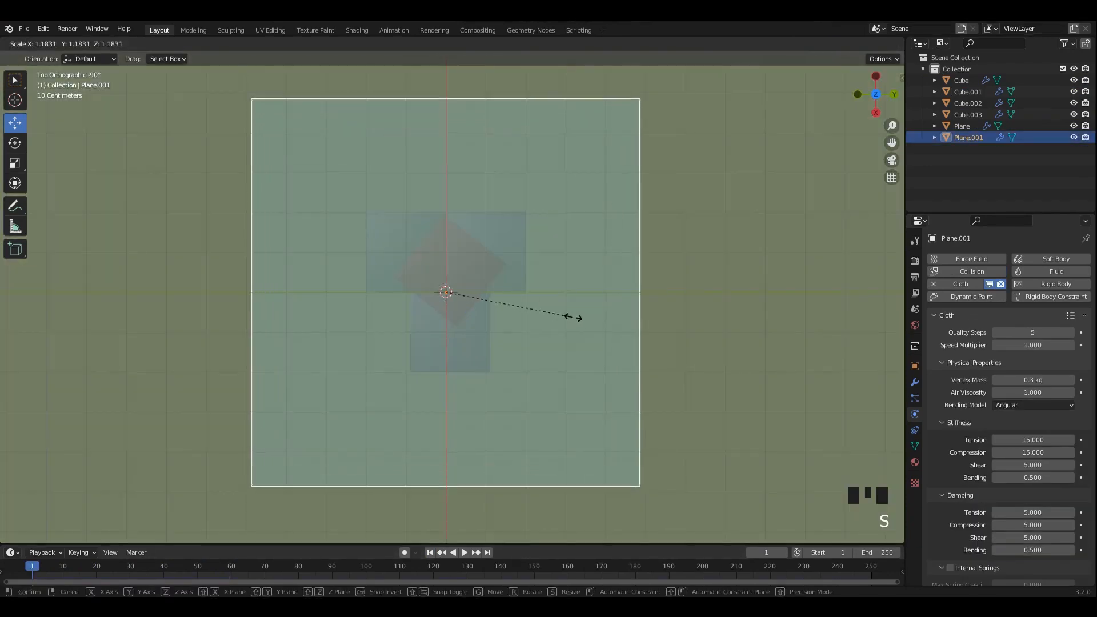
{"action": "left_click", "coordinate": [576, 316]}
{"action": "key", "text": "alt+z"}
- Subdivide the cloth sheet's mesh once more in Edit Mode and return to Object Mode
{"action": "middle_click_drag", "start_coordinate": [466, 306], "coordinate": [570, 216]}
{"action": "key", "text": "Tab"}
{"action": "right_click", "coordinate": [523, 251]}
{"action": "left_click", "coordinate": [523, 252]}
{"action": "key", "text": "Tab"}
- Apply all transforms to the enlarged cloth sheet and set its origin to its geometry
{"action": "key", "text": "ctrl+a"}
{"action": "left_click", "coordinate": [570, 215]}
{"action": "right_click", "coordinate": [570, 216]}
{"action": "mouse_move", "coordinate": [541, 255]}
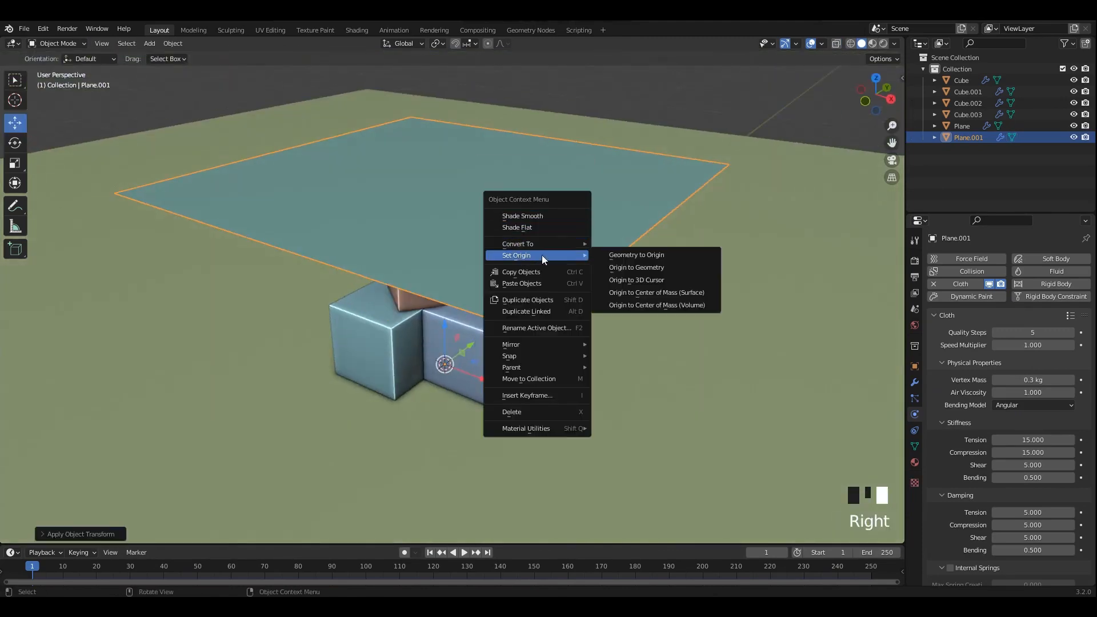
{"action": "left_click", "coordinate": [634, 269]}
- Play the simulation with the enlarged cloth and examine the folds where it meets the ground
{"action": "middle_click_drag", "start_coordinate": [714, 120], "coordinate": [612, 116]}
{"action": "key", "text": "space"}
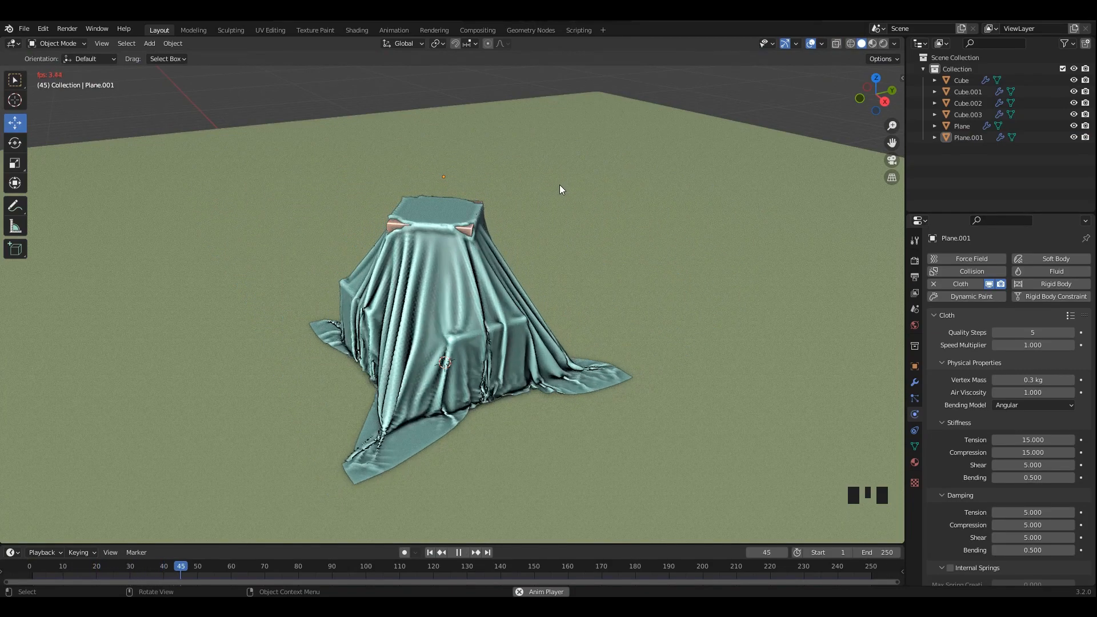
{"action": "mouse_move", "coordinate": [542, 207]}
{"action": "middle_mouse_down"}
{"action": "mouse_move", "coordinate": [567, 204]}
{"action": "mouse_move", "coordinate": [556, 201]}
{"action": "middle_mouse_up"}
{"action": "scroll", "coordinate": [566, 203], "scroll_direction": "up", "scroll_amount": 2}
{"action": "key", "text": "space"}
{"action": "scroll", "coordinate": [621, 222], "scroll_direction": "up", "scroll_amount": 2}
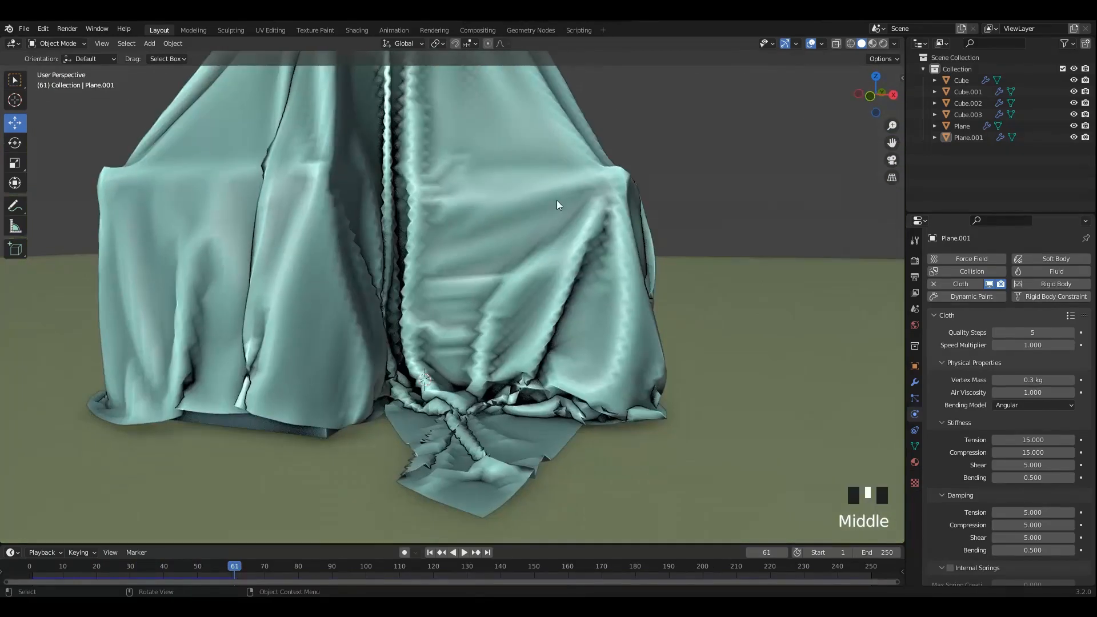
{"action": "middle_click_drag", "start_coordinate": [477, 331], "coordinate": [492, 234], "text": "shift"}
- Enable Auto Smooth for the cloth's normals with a 45° angle
{"action": "scroll", "coordinate": [1026, 479], "scroll_direction": "down", "scroll_amount": 6}
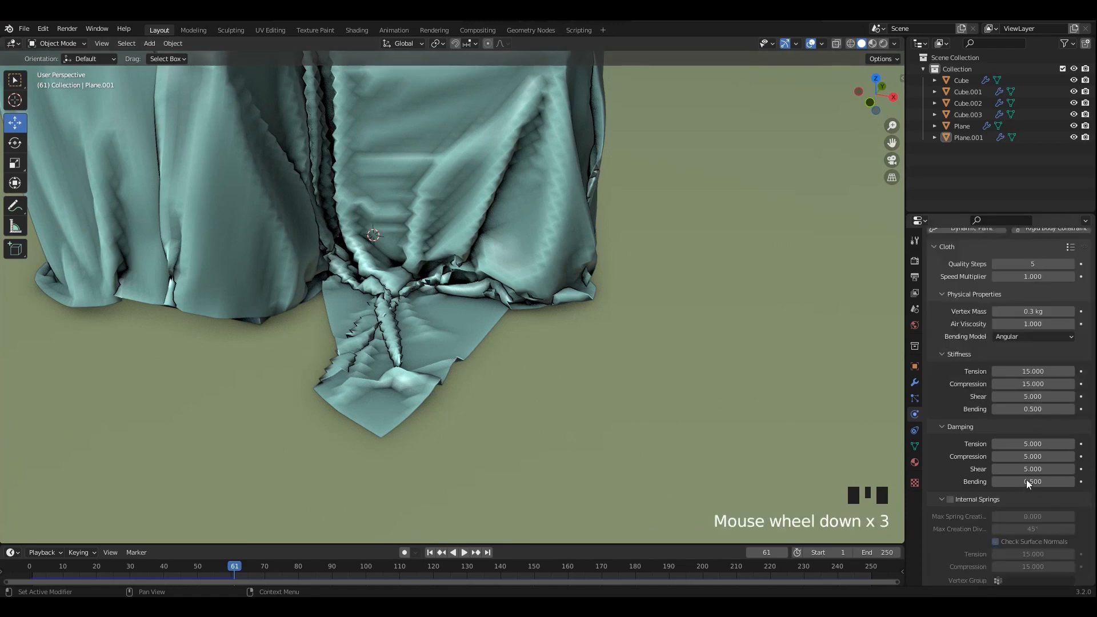
{"action": "left_click", "coordinate": [915, 446]}
{"action": "left_click", "coordinate": [996, 497]}
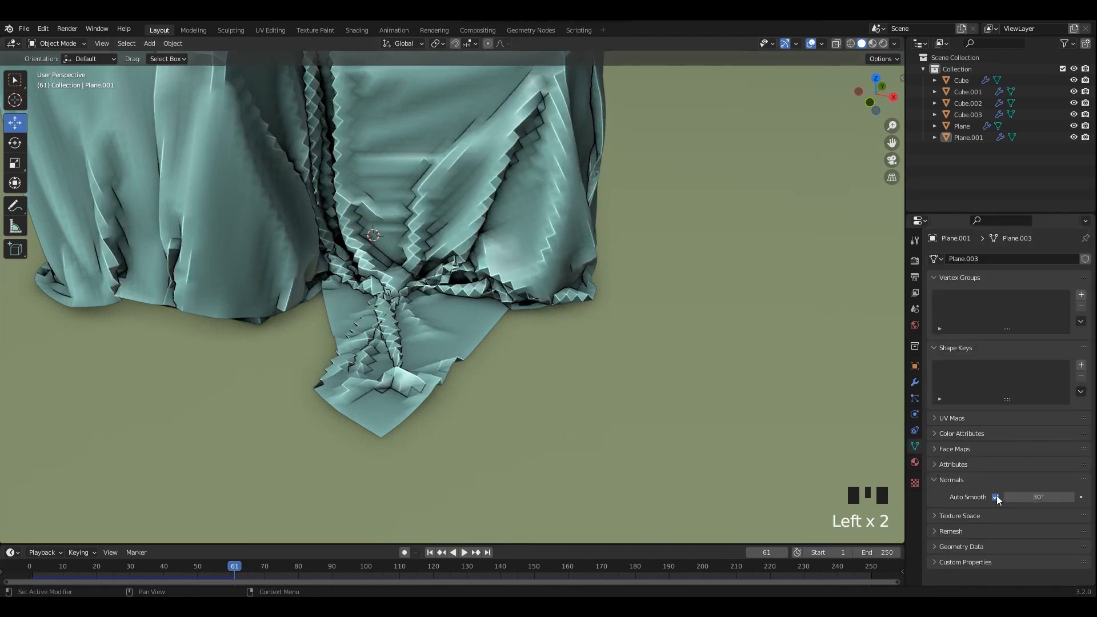
{"action": "key", "text": "Return"}
{"action": "scroll", "coordinate": [645, 228], "scroll_direction": "down", "scroll_amount": 5}
- Enable Sewing and Self Collisions in the cloth's physics settings
{"action": "middle_click_drag", "start_coordinate": [636, 200], "coordinate": [502, 287]}
{"action": "left_click", "coordinate": [509, 285]}
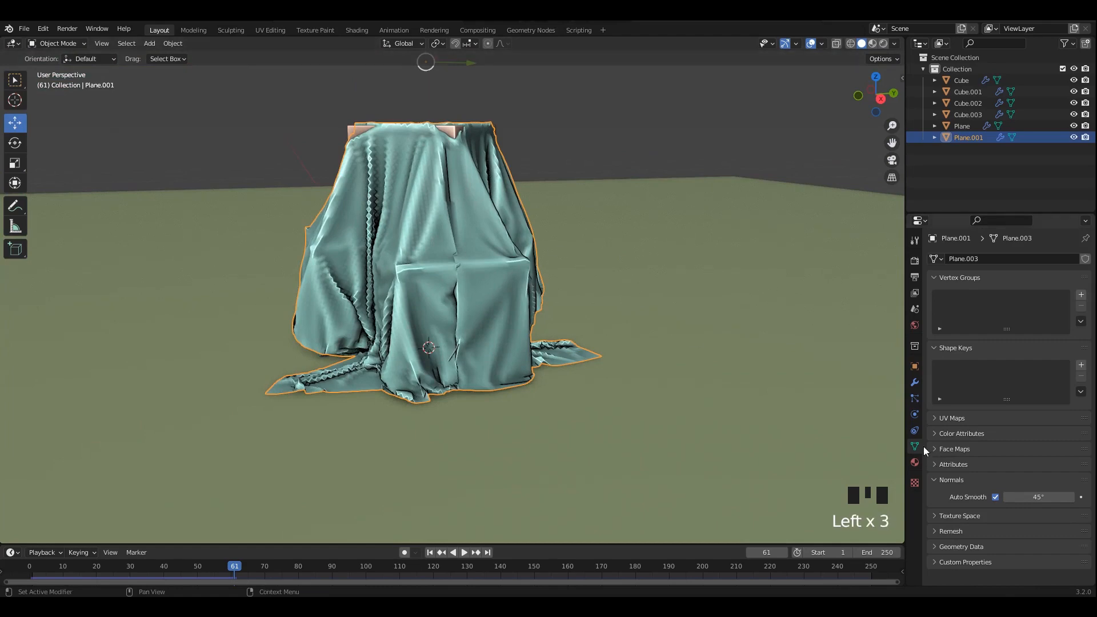
{"action": "left_click", "coordinate": [915, 398]}
{"action": "left_click", "coordinate": [915, 414]}
{"action": "scroll", "coordinate": [1016, 420], "scroll_direction": "down", "scroll_amount": 20}
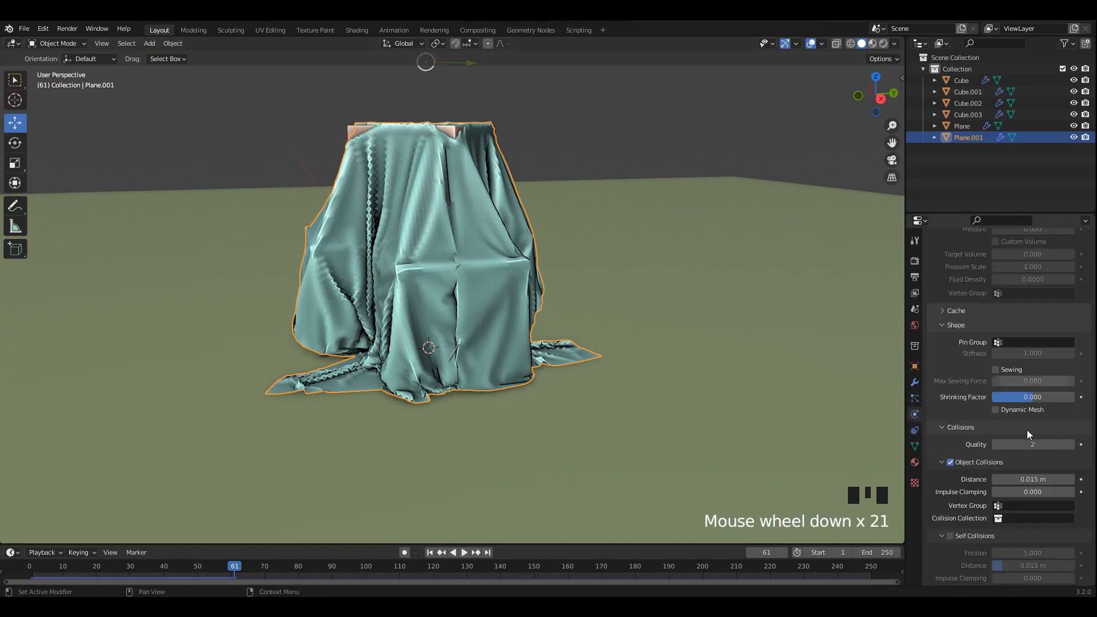
{"action": "left_click", "coordinate": [995, 369]}
{"action": "scroll", "coordinate": [999, 423], "scroll_direction": "down", "scroll_amount": 2}
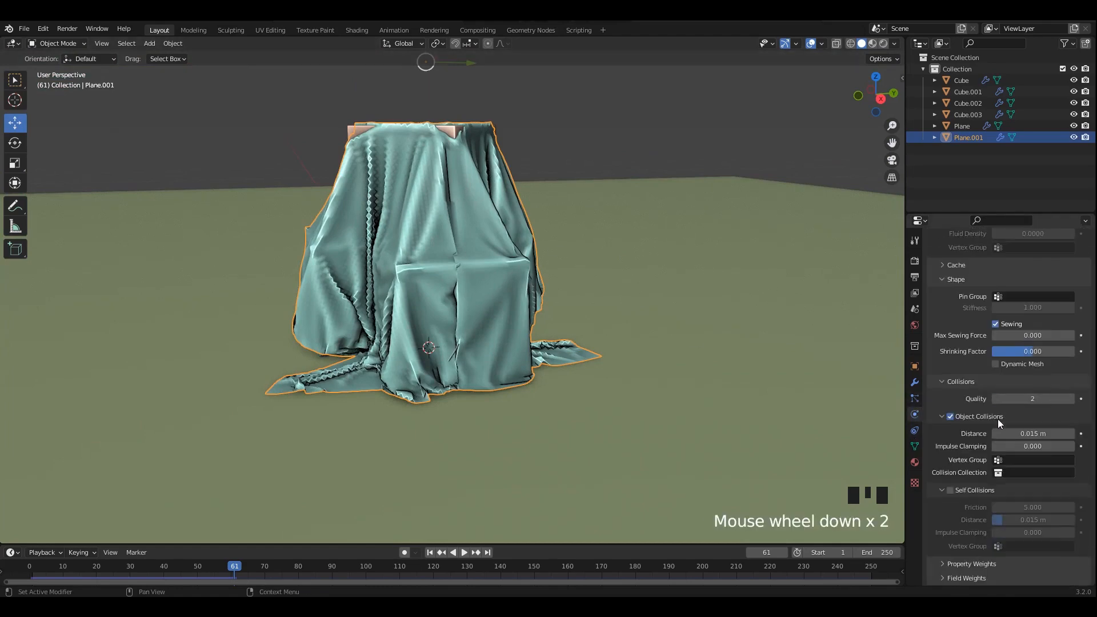
{"action": "left_click", "coordinate": [950, 490]}
- Return to the first frame, set the cloth's Quality Steps to 10 and run the simulation
{"action": "scroll", "coordinate": [594, 267], "scroll_direction": "up", "scroll_amount": 3}
{"action": "middle_click_drag", "start_coordinate": [595, 267], "coordinate": [464, 387]}
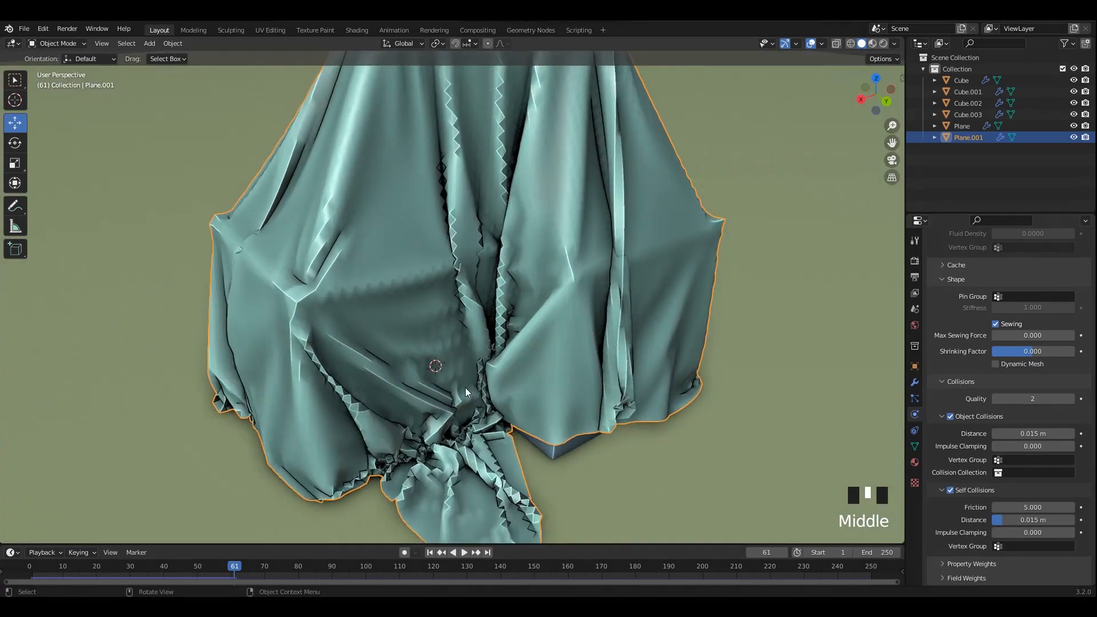
{"action": "scroll", "coordinate": [448, 436], "scroll_direction": "down", "scroll_amount": 3}
{"action": "middle_click_drag", "start_coordinate": [448, 436], "coordinate": [505, 366]}
{"action": "middle_click_drag", "start_coordinate": [505, 366], "coordinate": [515, 396], "text": "shift"}
{"action": "left_click", "coordinate": [430, 552]}
{"action": "mouse_move", "coordinate": [480, 297]}
{"action": "middle_mouse_down"}
{"action": "mouse_move", "coordinate": [497, 247]}
{"action": "mouse_move", "coordinate": [473, 276]}
{"action": "mouse_move", "coordinate": [480, 308]}
{"action": "middle_mouse_up"}
{"action": "scroll", "coordinate": [1016, 375], "scroll_direction": "up", "scroll_amount": 7}
{"action": "scroll", "coordinate": [1017, 376], "scroll_direction": "up", "scroll_amount": 20}
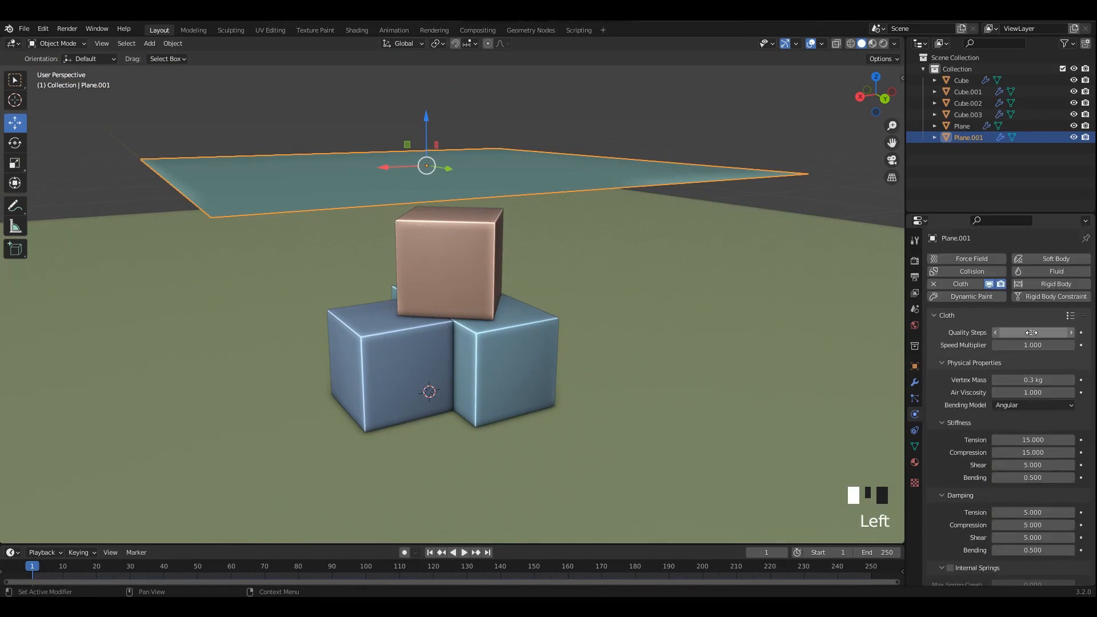
{"action": "key", "text": "space"}
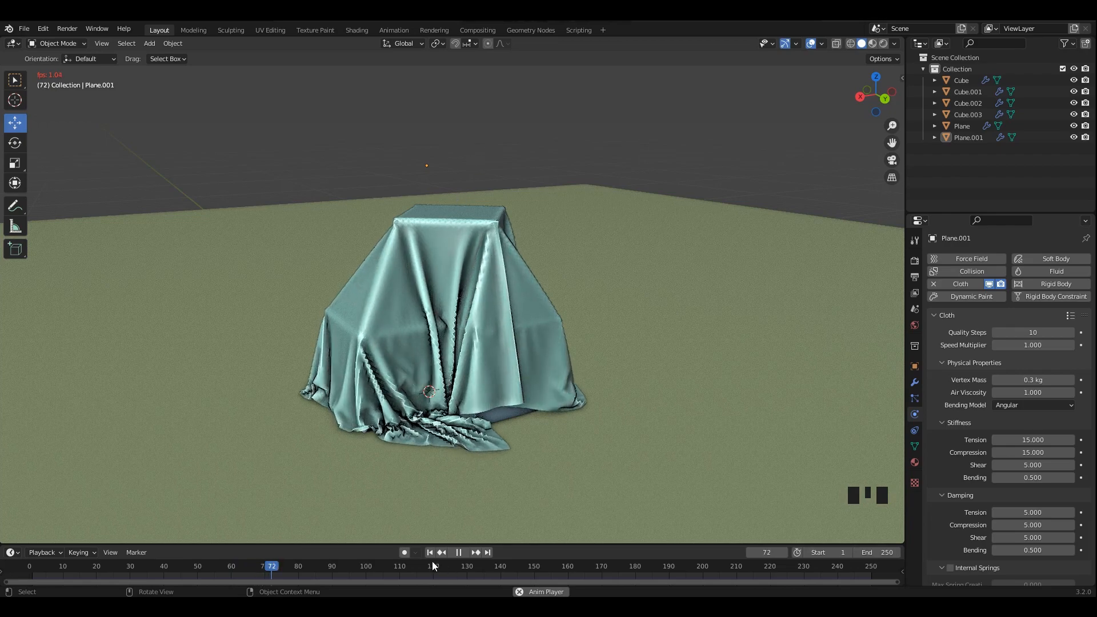
- Stop the simulation, replay the drape from its early frames and inspect it from several sides
{"action": "left_click", "coordinate": [458, 552]}
{"action": "scroll", "coordinate": [485, 323], "scroll_direction": "down", "scroll_amount": 1}
{"action": "middle_click_drag", "start_coordinate": [390, 317], "coordinate": [457, 377]}
{"action": "middle_click_drag", "start_coordinate": [371, 474], "coordinate": [394, 443]}
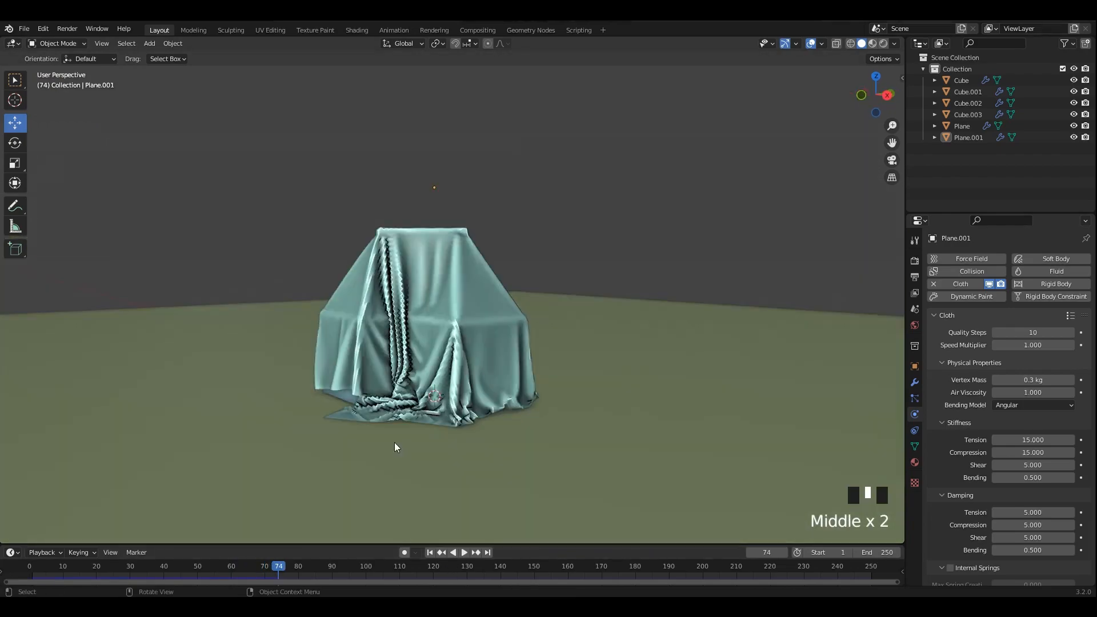
{"action": "left_click_drag", "start_coordinate": [278, 572], "coordinate": [38, 571]}
{"action": "key", "text": "space"}
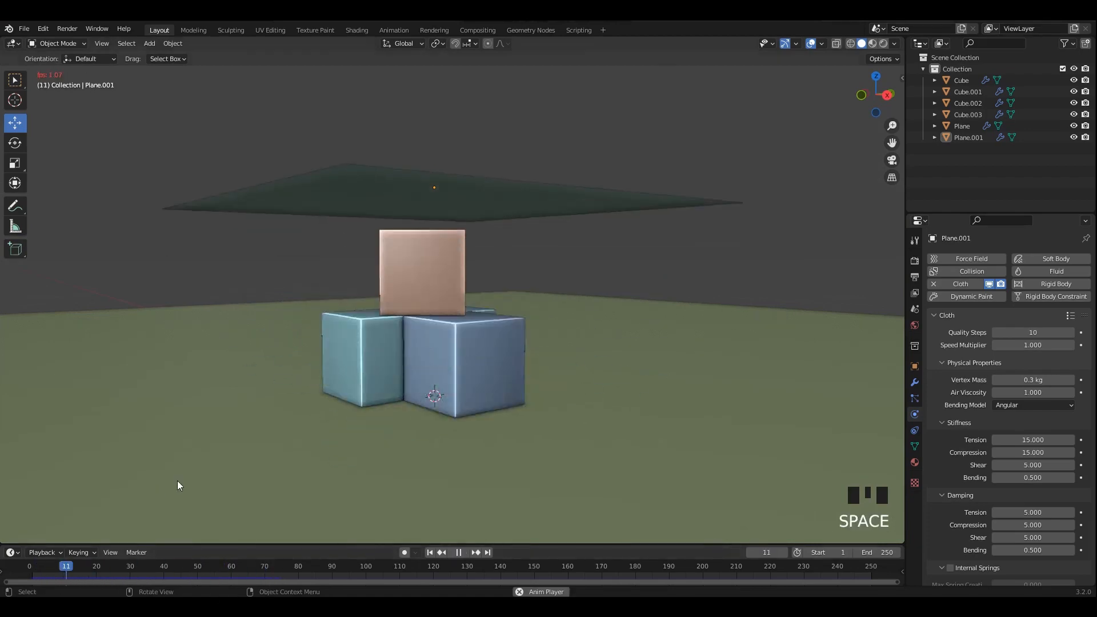
{"action": "key", "text": "space"}
{"action": "key", "text": "space"}
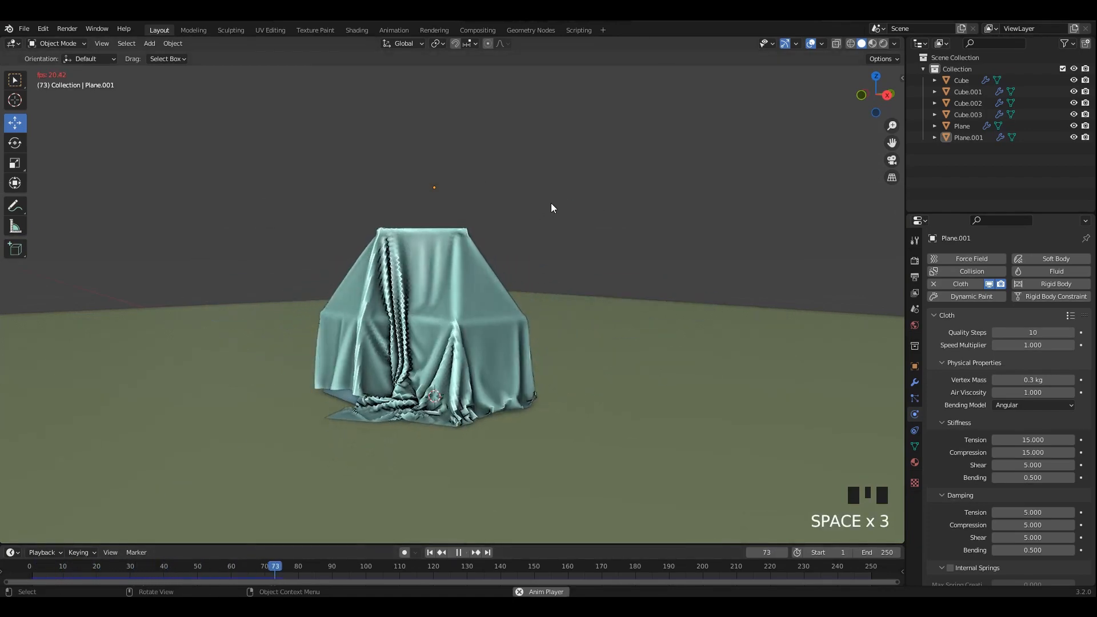
{"action": "middle_click_drag", "start_coordinate": [543, 204], "coordinate": [512, 317]}
{"action": "scroll", "coordinate": [535, 218], "scroll_direction": "down", "scroll_amount": 1}
{"action": "left_click", "coordinate": [429, 552]}
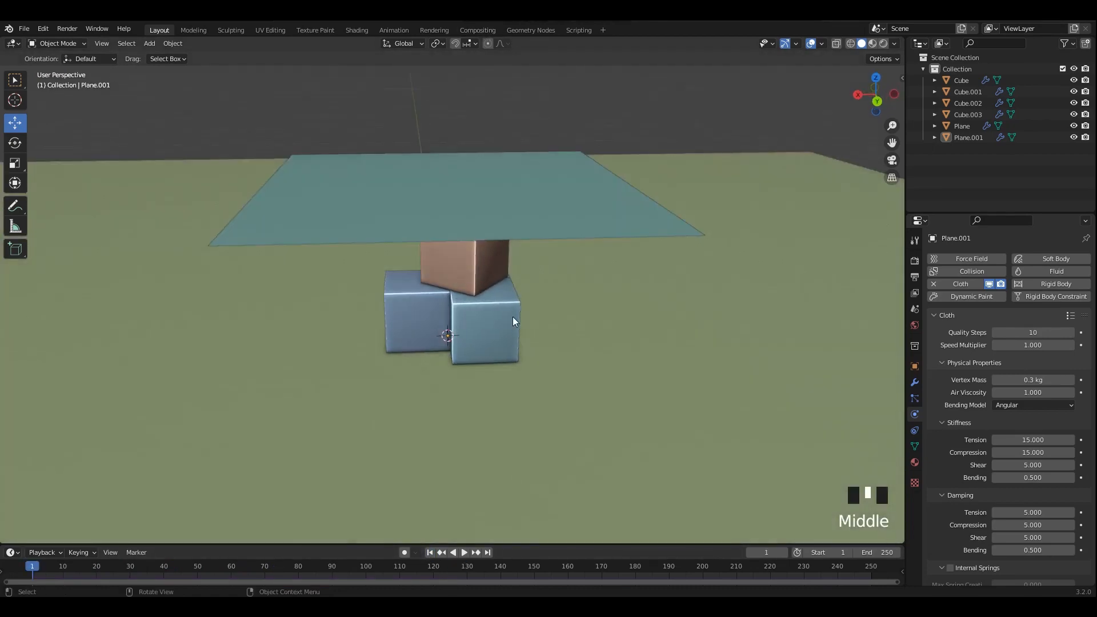
- Play the drape again and examine the folds and hem of the baked cloth from different angles
{"action": "key", "text": "space"}
{"action": "key", "text": "space"}
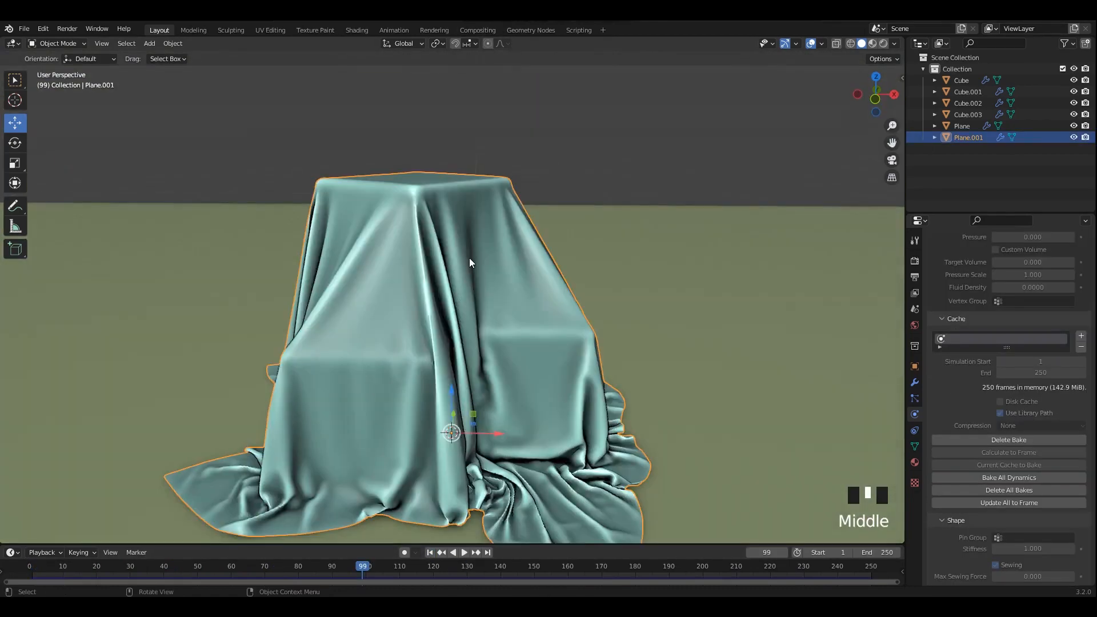
{"action": "left_click", "coordinate": [487, 251]}
{"action": "middle_click_drag", "start_coordinate": [487, 256], "coordinate": [563, 289]}
{"action": "scroll", "coordinate": [412, 540], "scroll_direction": "up", "scroll_amount": 1}
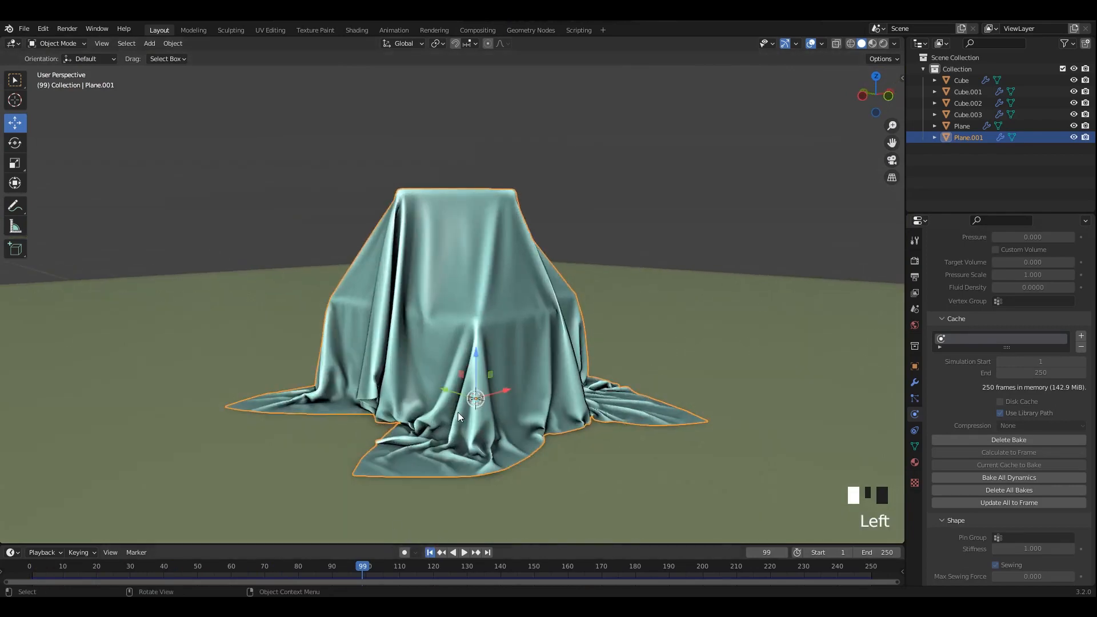
{"action": "scroll", "coordinate": [458, 417], "scroll_direction": "down", "scroll_amount": 3}
{"action": "middle_click_drag", "start_coordinate": [458, 371], "coordinate": [470, 409]}
- Remove the Subdivision modifier from the cloth and play the drape without it
{"action": "left_click", "coordinate": [915, 382]}
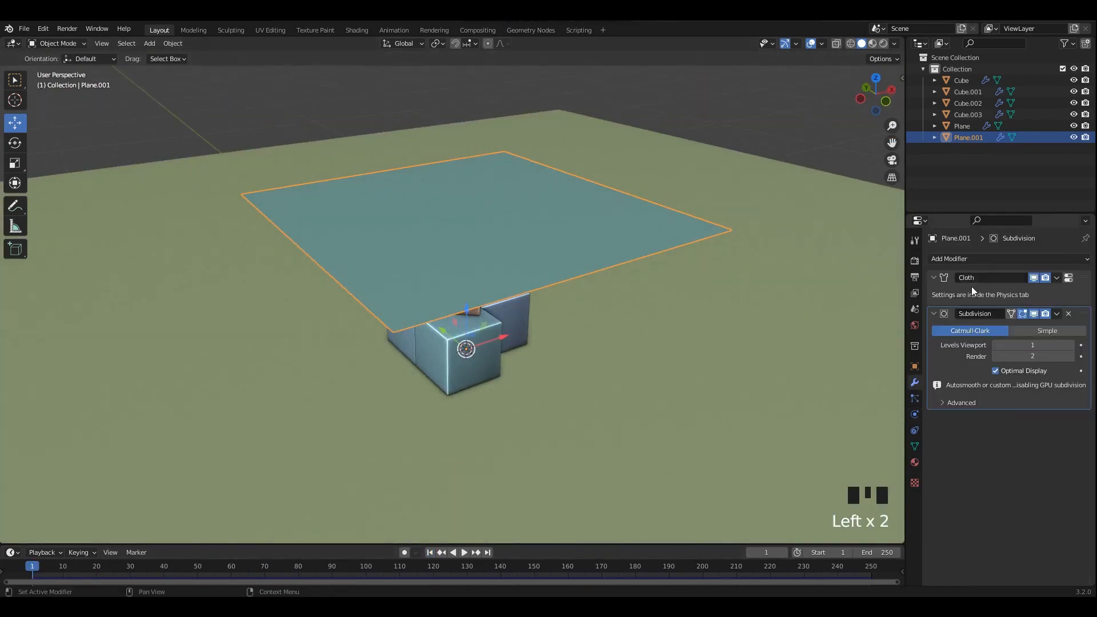
{"action": "left_click", "coordinate": [1068, 313]}
{"action": "key", "text": "space"}
{"action": "scroll", "coordinate": [698, 297], "scroll_direction": "up", "scroll_amount": 2}
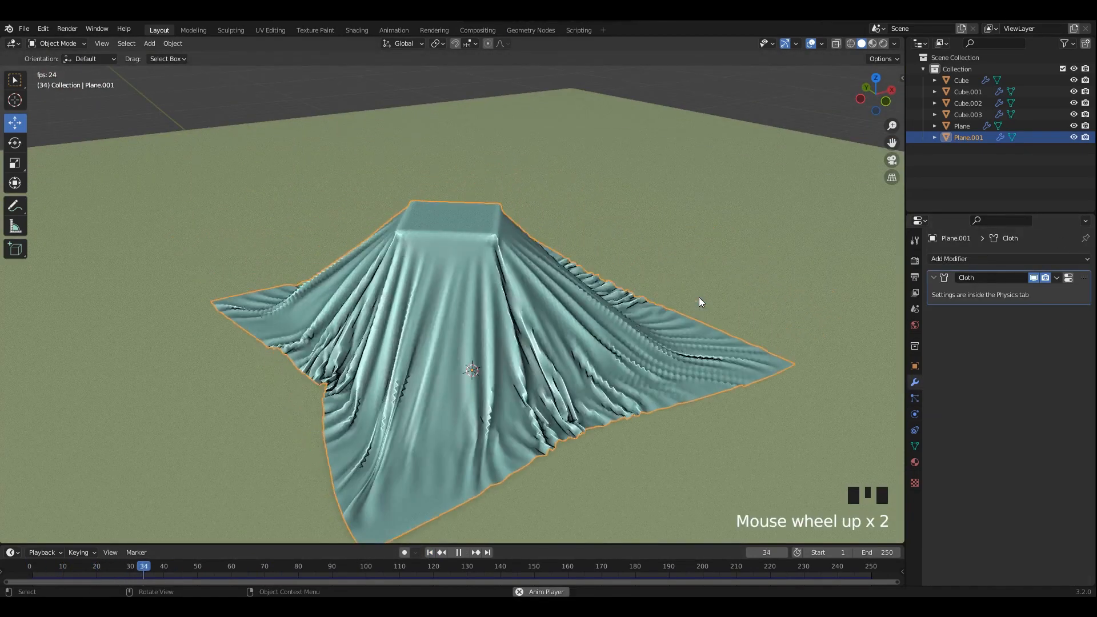
{"action": "key", "text": "space"}
- Add a Subdivision Surface modifier to the cloth and play the animation to check the smoothed folds
{"action": "left_click", "coordinate": [942, 260]}
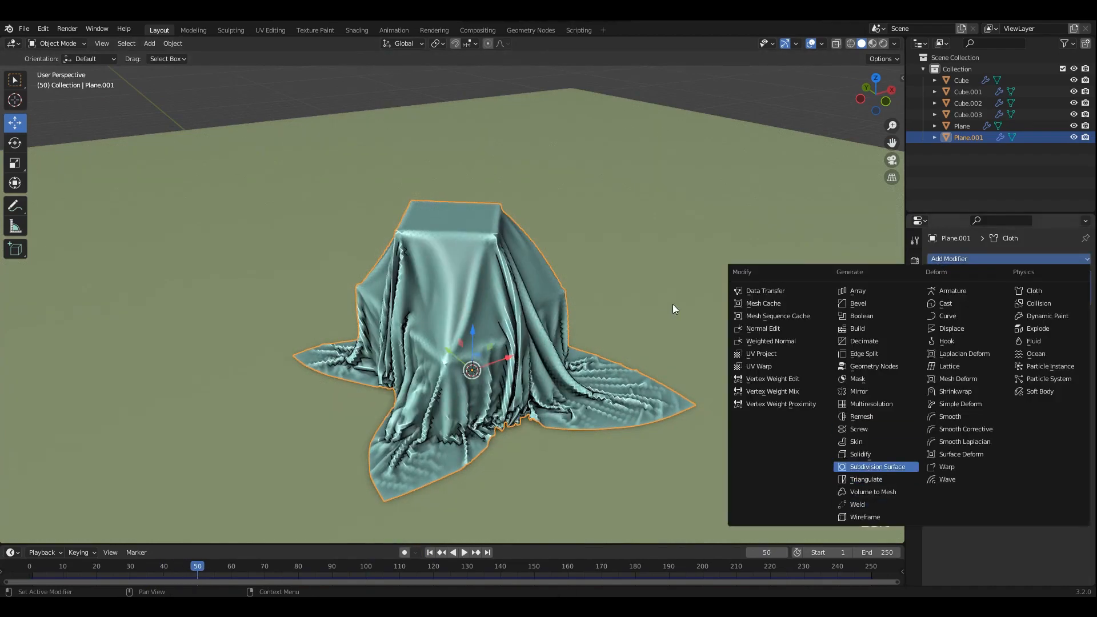
{"action": "left_click", "coordinate": [876, 466]}
{"action": "middle_click_drag", "start_coordinate": [672, 304], "coordinate": [622, 272]}
{"action": "scroll", "coordinate": [622, 272], "scroll_direction": "up", "scroll_amount": 1}
{"action": "key", "text": "space"}
{"action": "left_click", "coordinate": [624, 139]}
{"action": "middle_click_drag", "start_coordinate": [627, 148], "coordinate": [597, 214]}
{"action": "scroll", "coordinate": [598, 214], "scroll_direction": "up", "scroll_amount": 2}
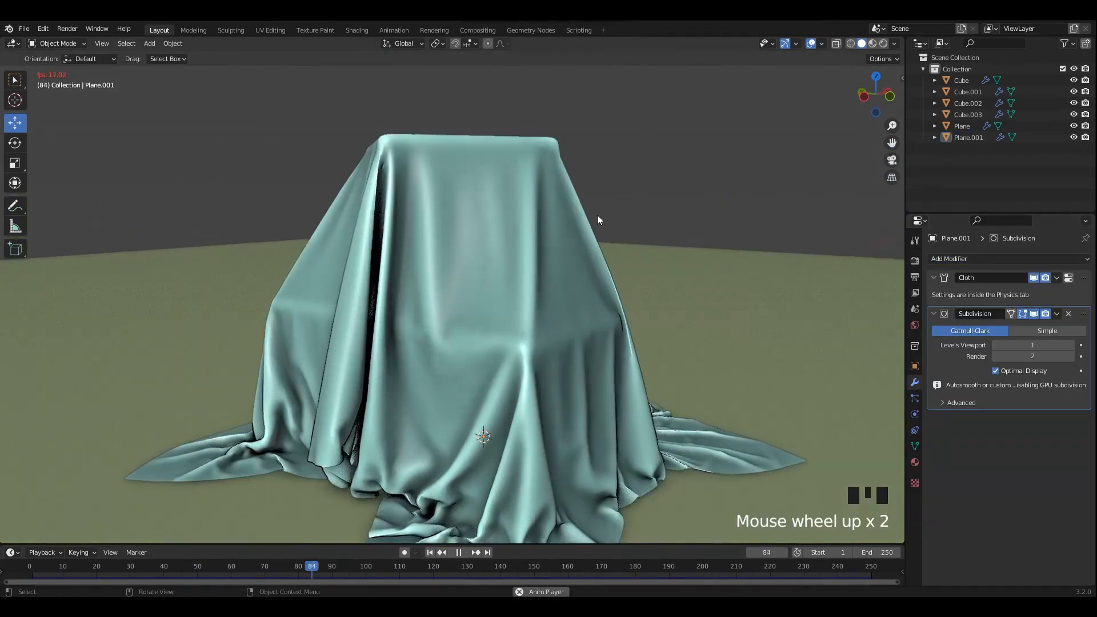
- Replay the smoothed drape from the first frame and examine it from the side and above
{"action": "left_click", "coordinate": [431, 553]}
{"action": "key", "text": "space"}
{"action": "middle_click_drag", "start_coordinate": [553, 243], "coordinate": [507, 222]}
{"action": "key", "text": "space"}
{"action": "key", "text": "space"}
{"action": "key", "text": "space"}
{"action": "key", "text": "space"}
{"action": "middle_click_drag", "start_coordinate": [479, 266], "coordinate": [476, 294]}
{"action": "key", "text": "space"}
- Select the ground plane and scale it
{"action": "left_click", "coordinate": [666, 339]}
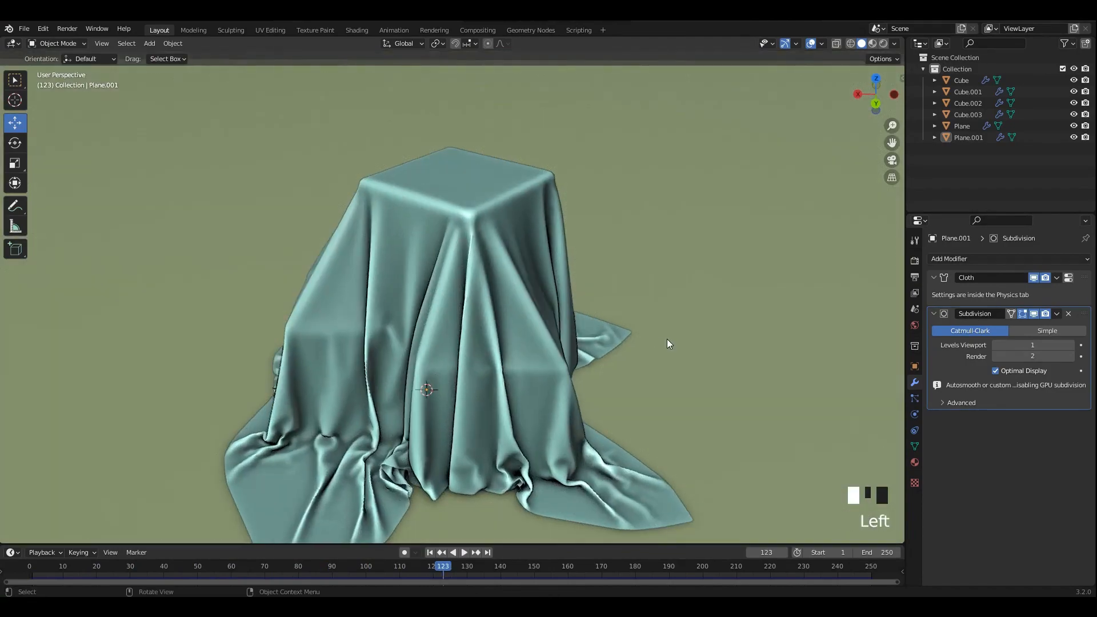
{"action": "key", "text": "s"}
{"action": "left_click", "coordinate": [780, 357]}
- Switch to the Shading workspace and bring the ground plane into a perspective view
{"action": "left_click", "coordinate": [357, 30]}
{"action": "key", "text": "grave"}
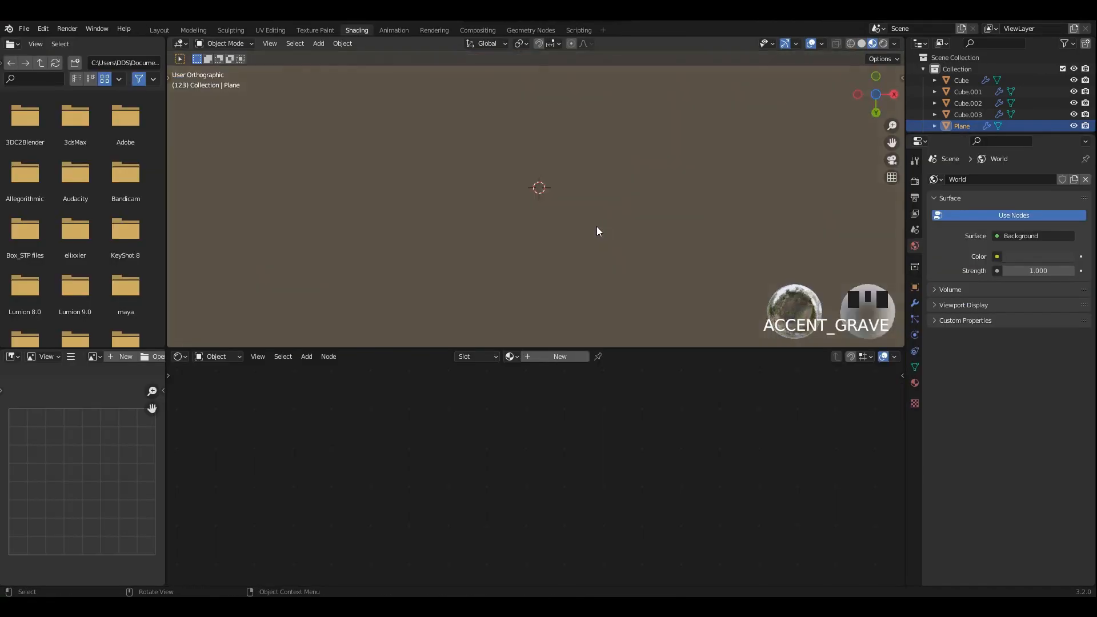
{"action": "scroll", "coordinate": [519, 241], "scroll_direction": "down", "scroll_amount": 3}
{"action": "key", "text": "grave"}
{"action": "scroll", "coordinate": [535, 200], "scroll_direction": "up", "scroll_amount": 9}
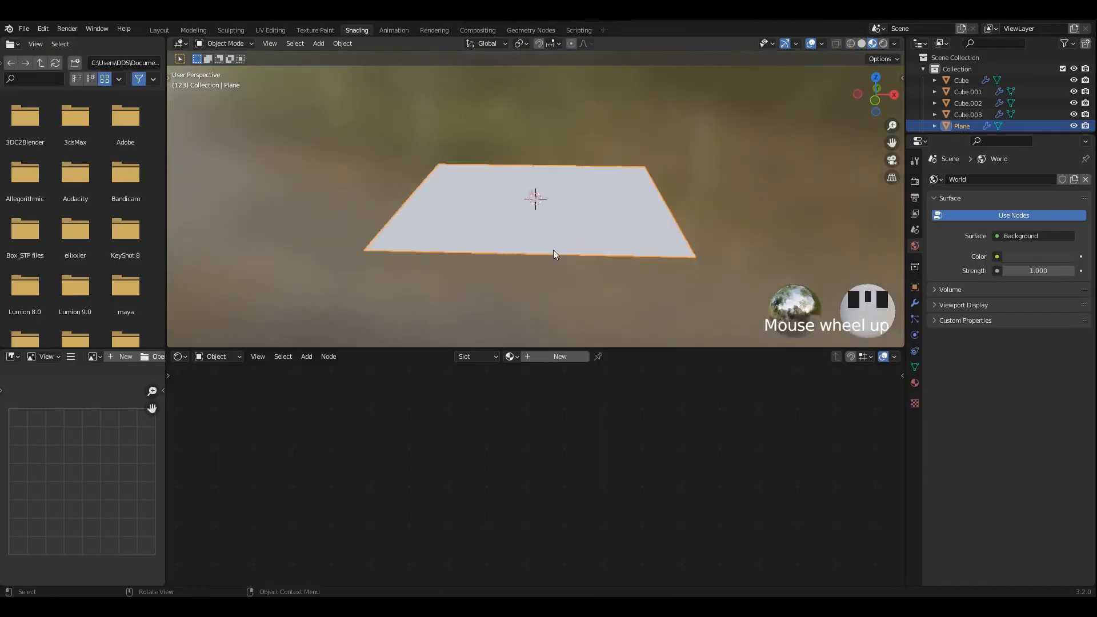
- Frame the draped cloth in the viewport and save the file
{"action": "left_click", "coordinate": [541, 165]}
{"action": "key", "text": "KP_Decimal"}
{"action": "key", "text": "ctrl+s"}
{"action": "scroll", "coordinate": [655, 194], "scroll_direction": "up", "scroll_amount": 3}
{"action": "middle_click_drag", "start_coordinate": [608, 191], "coordinate": [720, 246]}
{"action": "key", "text": "ctrl+s"}
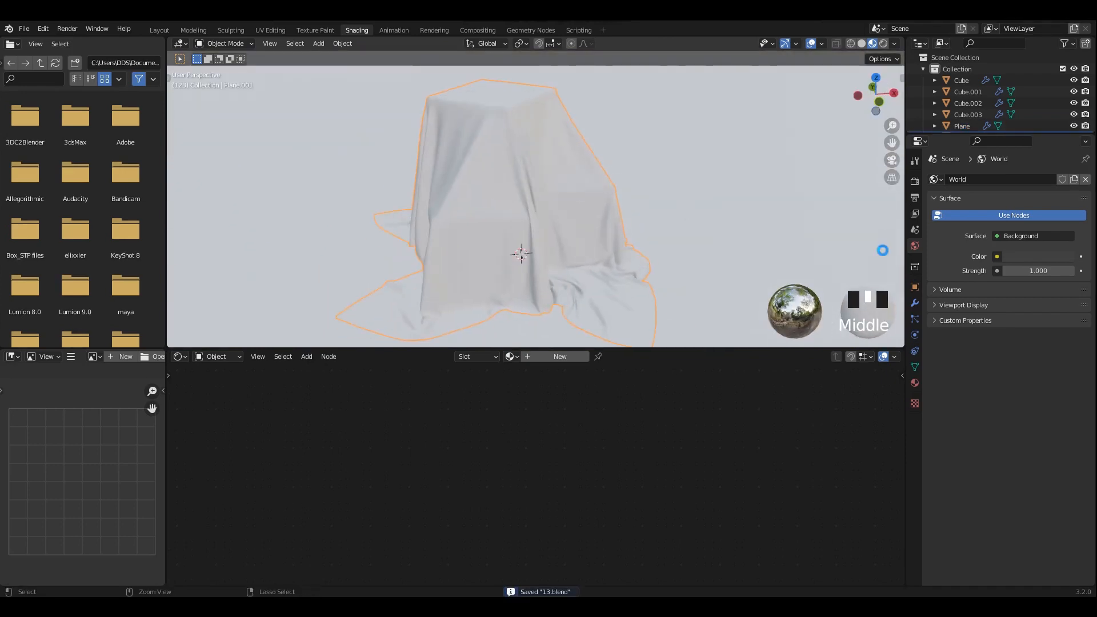
- Enable Ambient Occlusion, Bloom and Screen Space Reflections in the Eevee render settings
{"action": "left_click", "coordinate": [916, 182]}
{"action": "left_click", "coordinate": [1040, 277]}
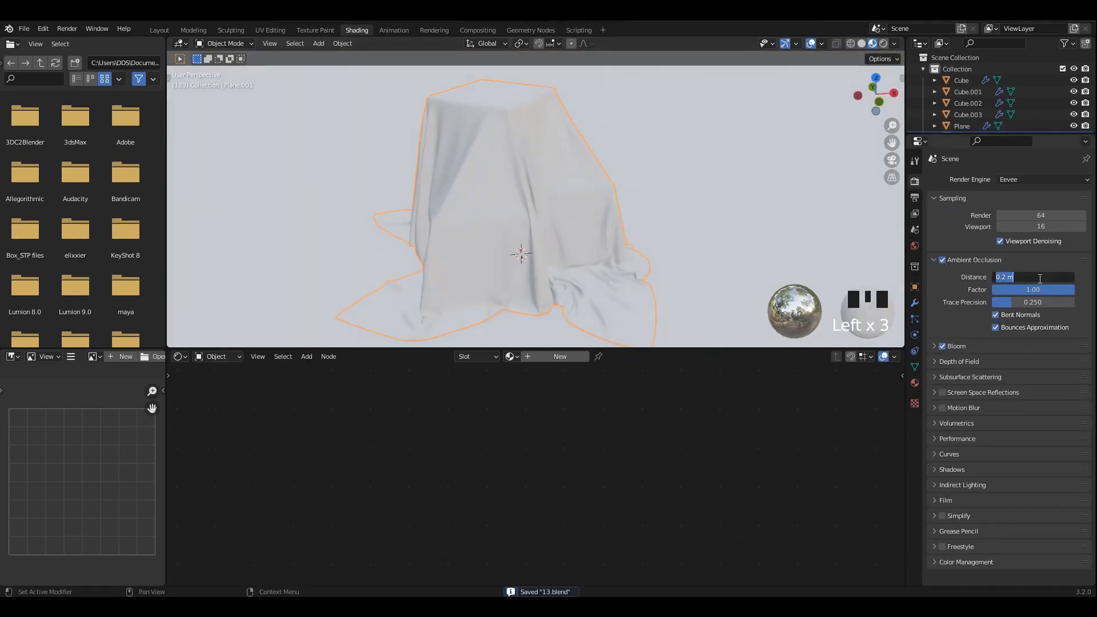
{"action": "left_click", "coordinate": [994, 262]}
- Set the Color Management look to Very High Contrast and save the file
{"action": "left_click", "coordinate": [953, 490]}
{"action": "scroll", "coordinate": [1011, 504], "scroll_direction": "down", "scroll_amount": 1}
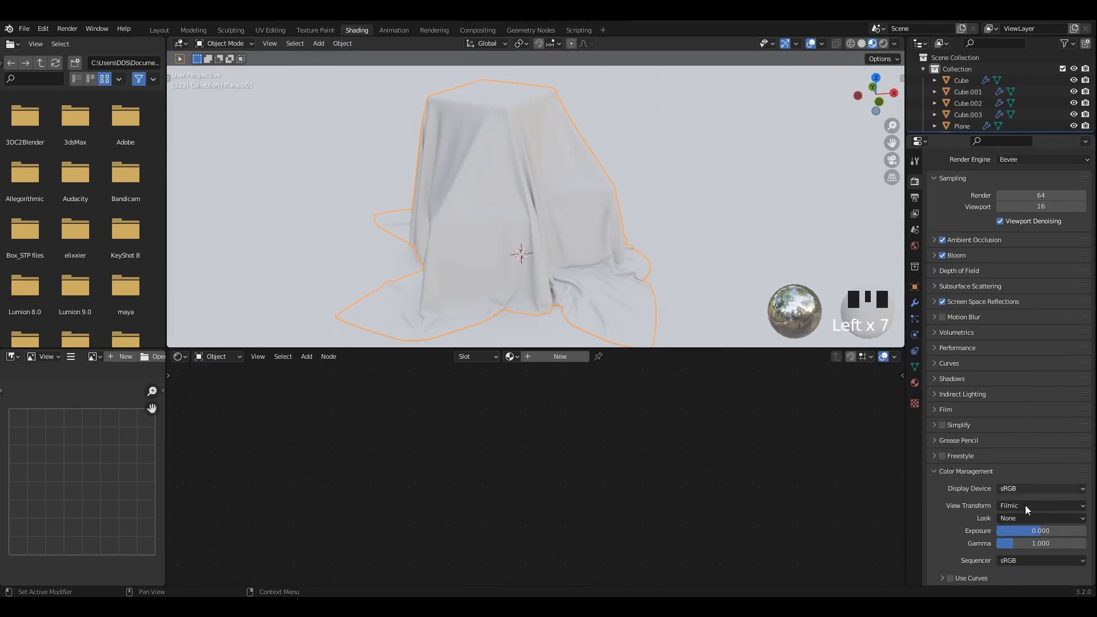
{"action": "left_click", "coordinate": [1028, 518]}
{"action": "left_click", "coordinate": [1031, 494]}
{"action": "scroll", "coordinate": [593, 221], "scroll_direction": "down", "scroll_amount": 2}
{"action": "middle_click_drag", "start_coordinate": [593, 221], "coordinate": [650, 210]}
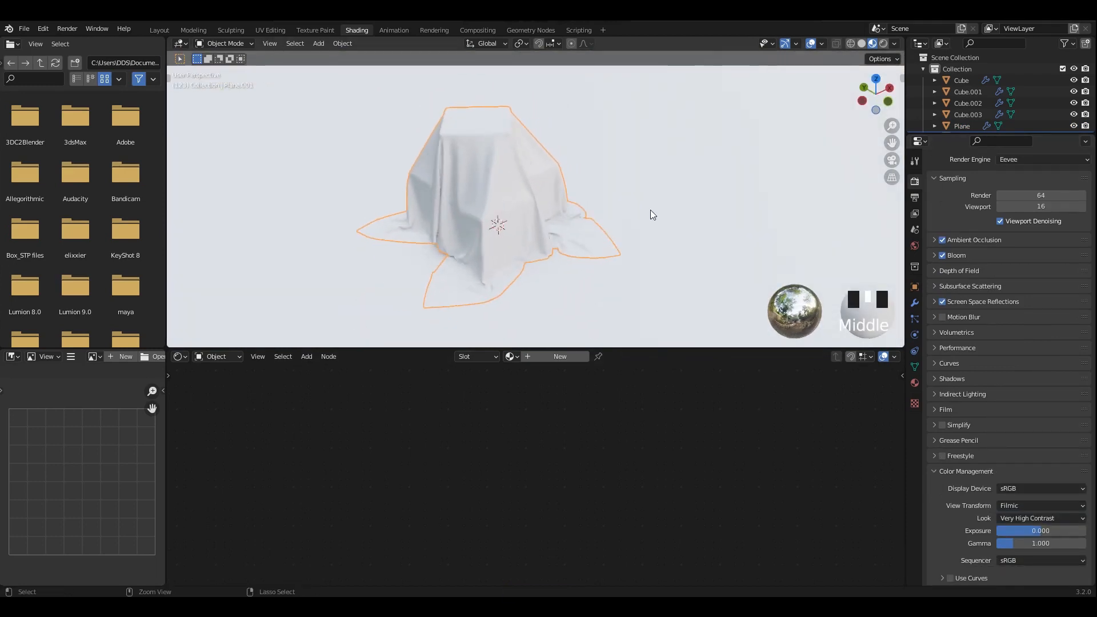
{"action": "key", "text": "ctrl+s"}
- Give the ground plane a new material and darken its Base Color to grey
{"action": "left_click", "coordinate": [650, 210]}
{"action": "left_click", "coordinate": [557, 358]}
{"action": "middle_click_drag", "start_coordinate": [570, 438], "coordinate": [574, 465]}
{"action": "scroll", "coordinate": [573, 464], "scroll_direction": "up", "scroll_amount": 2}
{"action": "left_click", "coordinate": [523, 441]}
{"action": "left_click_drag", "start_coordinate": [560, 318], "coordinate": [560, 344]}
- Set the ground plane material's Specular to 0 and save the file
{"action": "middle_click_drag", "start_coordinate": [522, 530], "coordinate": [586, 485]}
{"action": "scroll", "coordinate": [586, 485], "scroll_direction": "up", "scroll_amount": 2}
{"action": "left_click_drag", "start_coordinate": [588, 461], "coordinate": [514, 461]}
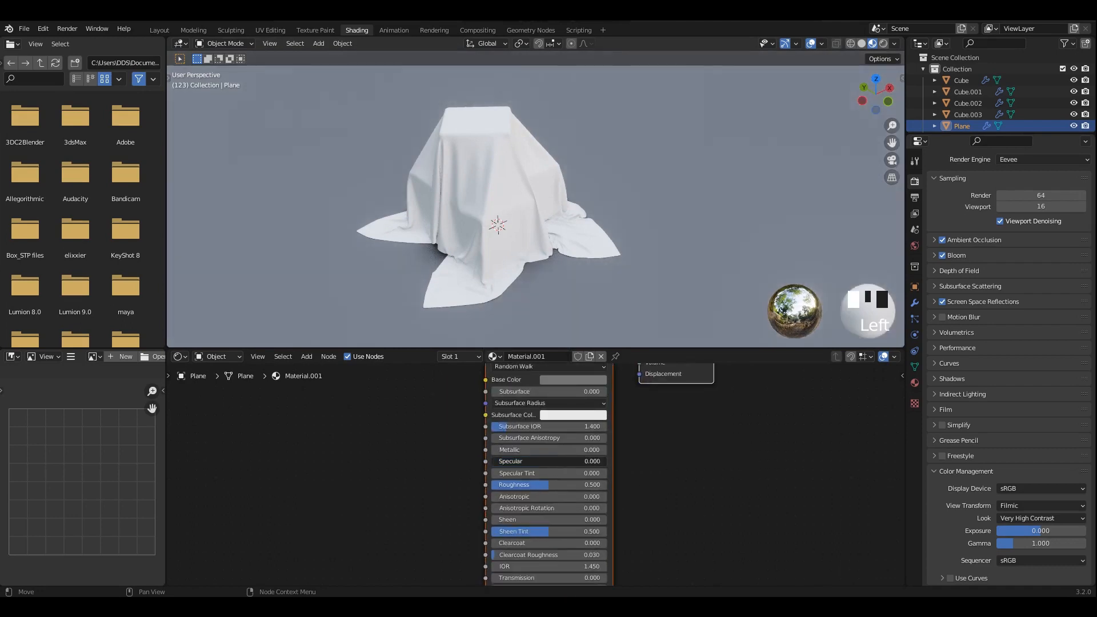
{"action": "middle_click_drag", "start_coordinate": [647, 199], "coordinate": [497, 454]}
{"action": "middle_click_drag", "start_coordinate": [679, 174], "coordinate": [577, 213]}
{"action": "middle_click_drag", "start_coordinate": [577, 212], "coordinate": [551, 232], "text": "shift"}
{"action": "key", "text": "ctrl+s"}
- Show the viewport in Rendered shading and change the render engine to Cycles
{"action": "left_click", "coordinate": [552, 185]}
{"action": "key", "text": "grave"}
{"action": "middle_click_drag", "start_coordinate": [550, 194], "coordinate": [542, 219], "text": "shift"}
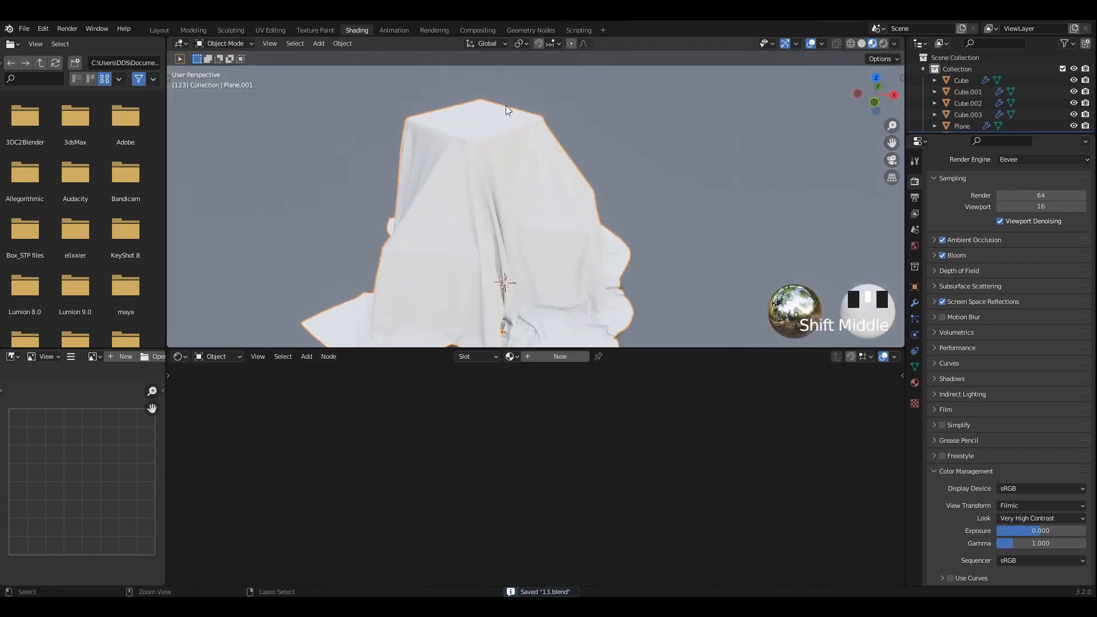
{"action": "middle_click_drag", "start_coordinate": [578, 186], "coordinate": [617, 157]}
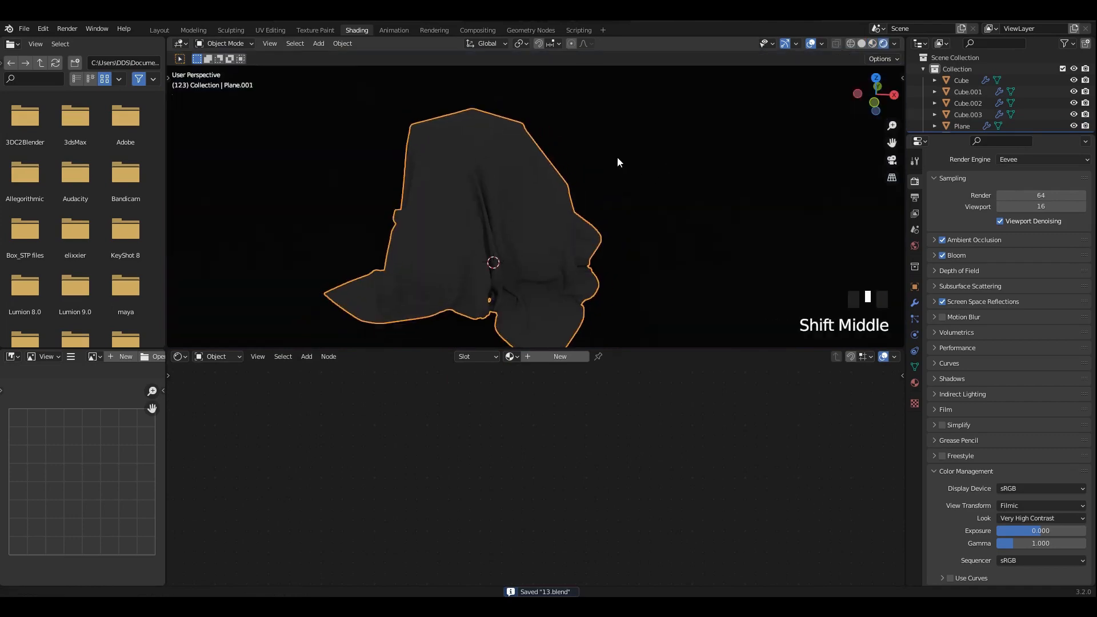
{"action": "left_click", "coordinate": [1014, 198]}
{"action": "left_click", "coordinate": [674, 200]}
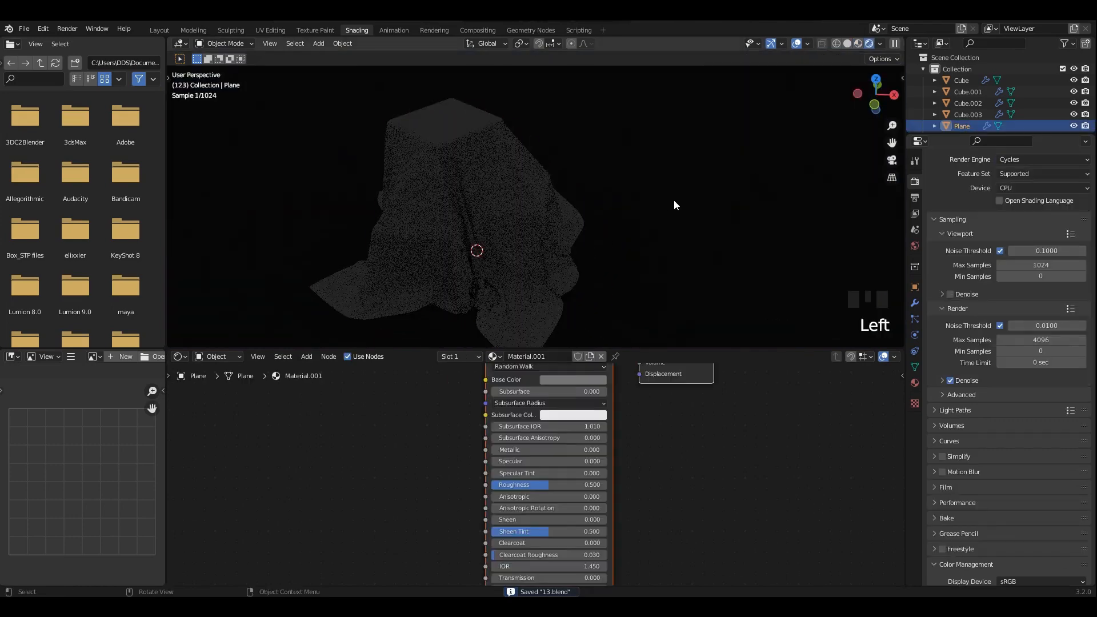
{"action": "middle_click_drag", "start_coordinate": [649, 480], "coordinate": [633, 533]}
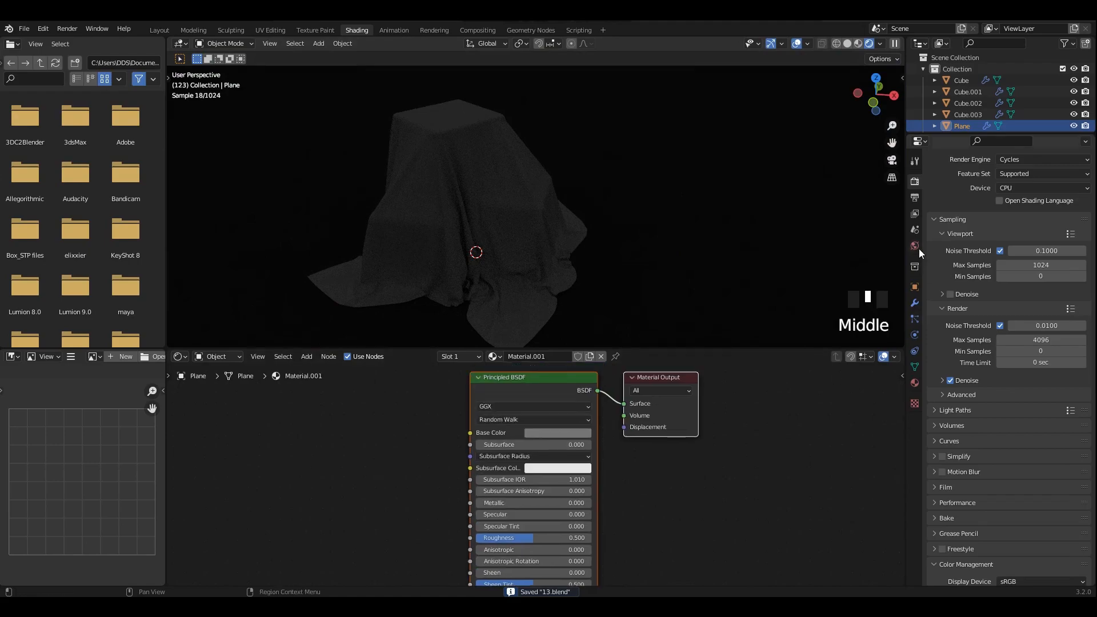
- Assign an Environment Texture to the world's background color and load an environment image into it
{"action": "left_click", "coordinate": [914, 246]}
{"action": "left_click", "coordinate": [994, 252]}
{"action": "left_click", "coordinate": [789, 313]}
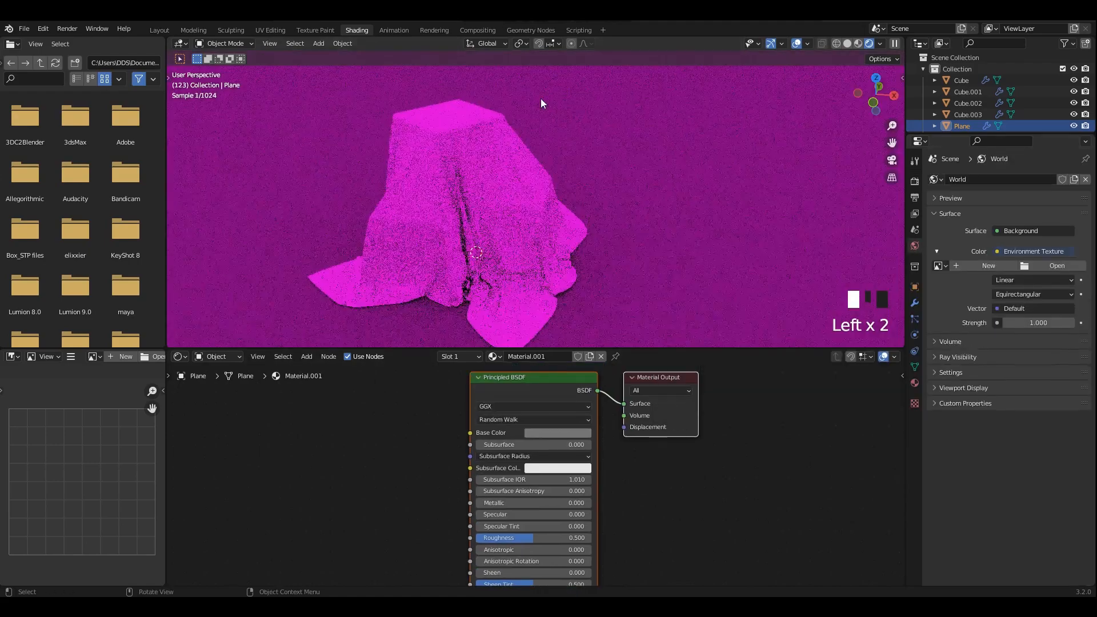
{"action": "mouse_move", "coordinate": [608, 184]}
{"action": "middle_mouse_down"}
{"action": "mouse_move", "coordinate": [610, 196]}
{"action": "mouse_move", "coordinate": [614, 178]}
{"action": "middle_mouse_up"}
- Enable viewport denoising and set the Cycles Max Samples to 64 for both viewport and render
{"action": "left_click", "coordinate": [914, 182]}
{"action": "left_click", "coordinate": [942, 314]}
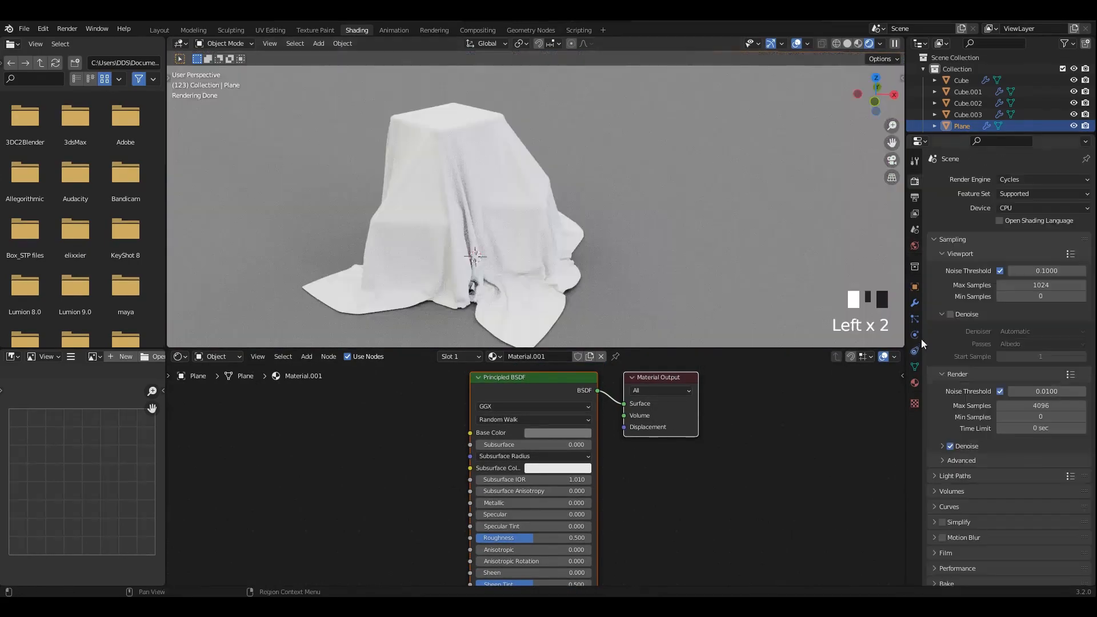
{"action": "left_click", "coordinate": [950, 314]}
{"action": "left_click", "coordinate": [1062, 285]}
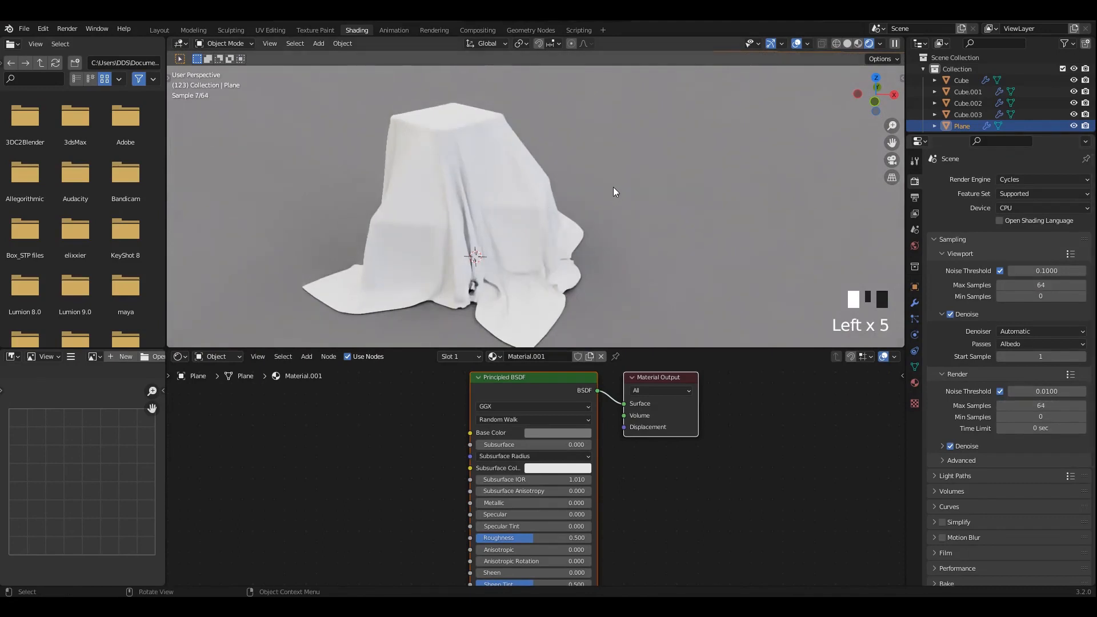
- Make the render background transparent in the Film settings and save the file
{"action": "middle_click_drag", "start_coordinate": [613, 191], "coordinate": [637, 269]}
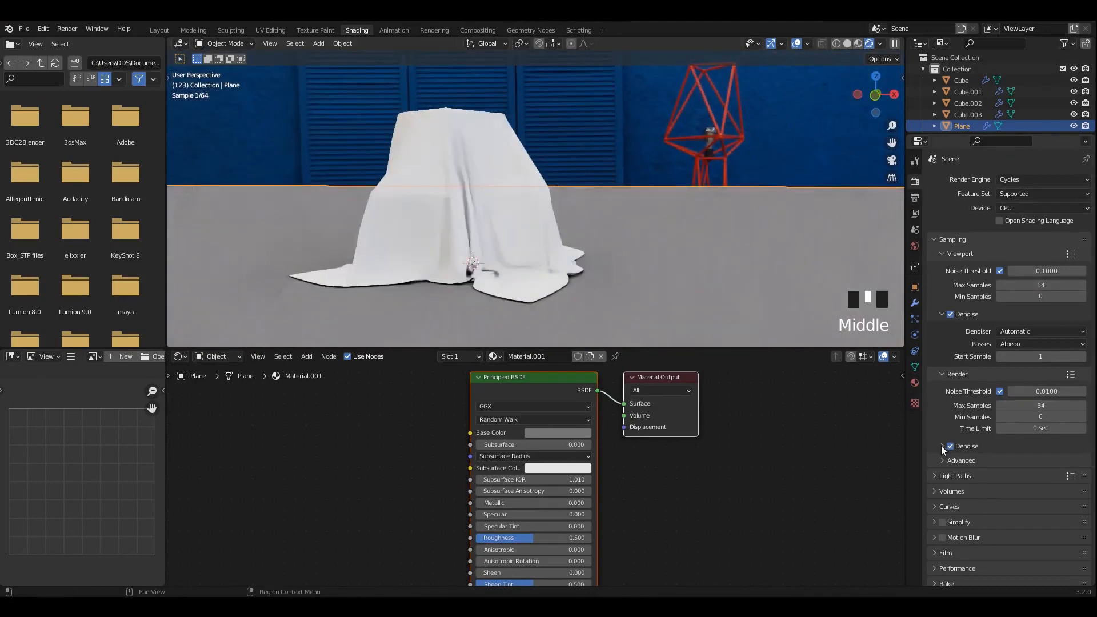
{"action": "scroll", "coordinate": [942, 455], "scroll_direction": "down", "scroll_amount": 4}
{"action": "left_click", "coordinate": [945, 462]}
{"action": "left_click", "coordinate": [950, 543]}
{"action": "scroll", "coordinate": [576, 200], "scroll_direction": "up", "scroll_amount": 2}
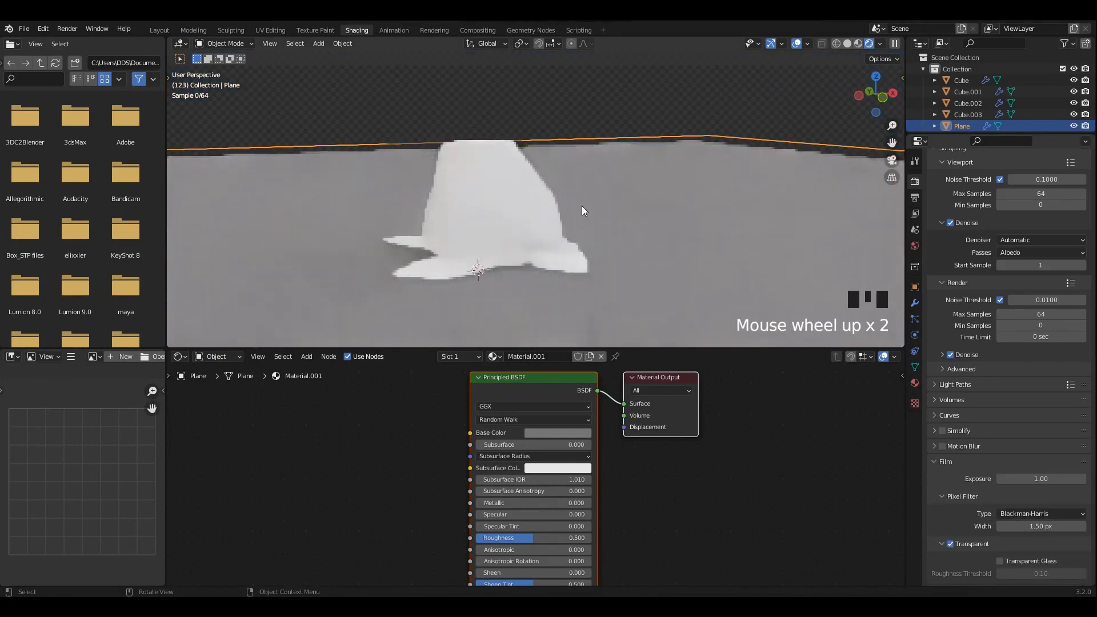
{"action": "scroll", "coordinate": [582, 206], "scroll_direction": "up", "scroll_amount": 1}
{"action": "key", "text": "ctrl+s"}
- Give the draped cloth a new material and set its Transmission to 1.000
{"action": "middle_click_drag", "start_coordinate": [644, 228], "coordinate": [619, 254]}
{"action": "left_click", "coordinate": [523, 174]}
{"action": "left_click", "coordinate": [544, 357]}
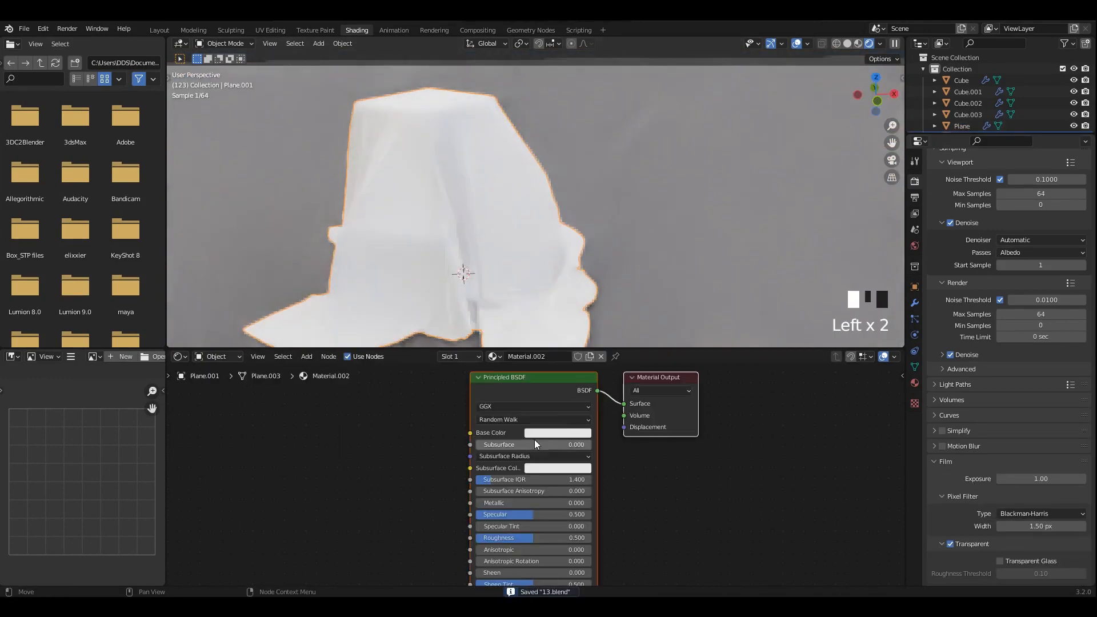
{"action": "middle_click_drag", "start_coordinate": [509, 576], "coordinate": [566, 418]}
{"action": "scroll", "coordinate": [570, 477], "scroll_direction": "up", "scroll_amount": 4}
{"action": "left_click_drag", "start_coordinate": [563, 467], "coordinate": [722, 467]}
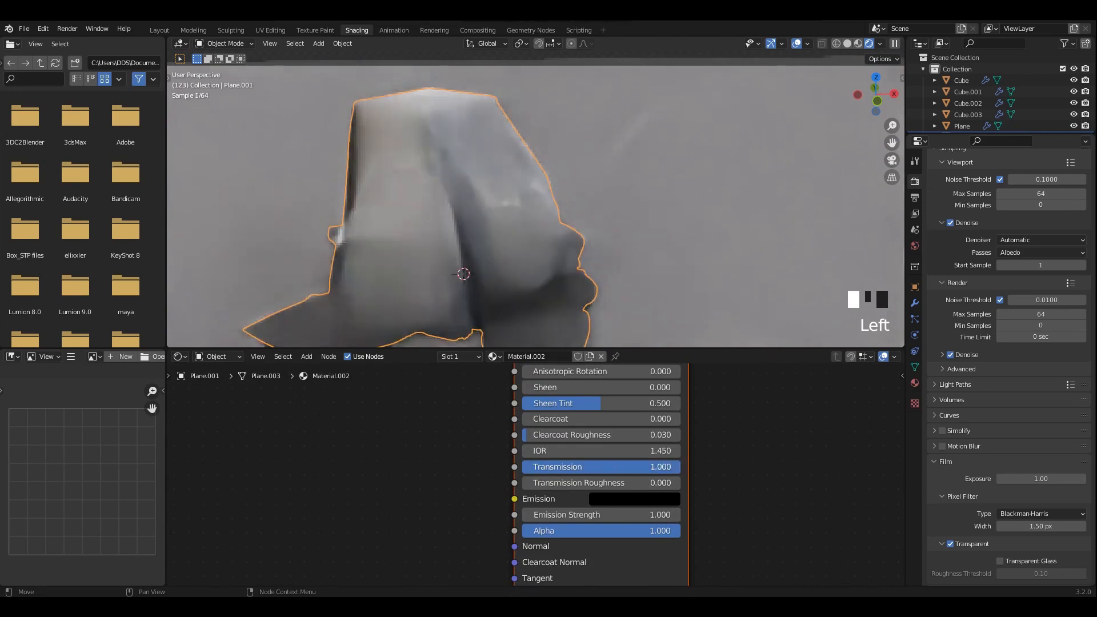
- Lower the cloth material's Roughness to 0.232
{"action": "scroll", "coordinate": [590, 467], "scroll_direction": "up", "scroll_amount": 2}
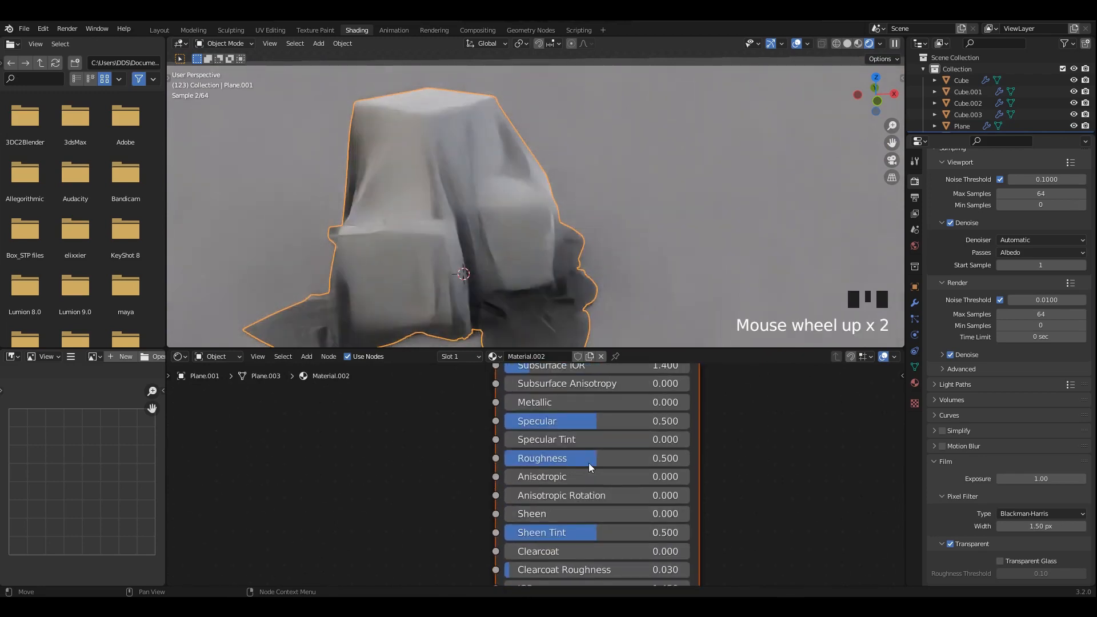
{"action": "left_click_drag", "start_coordinate": [589, 464], "coordinate": [540, 463]}
{"action": "scroll", "coordinate": [605, 440], "scroll_direction": "down", "scroll_amount": 2}
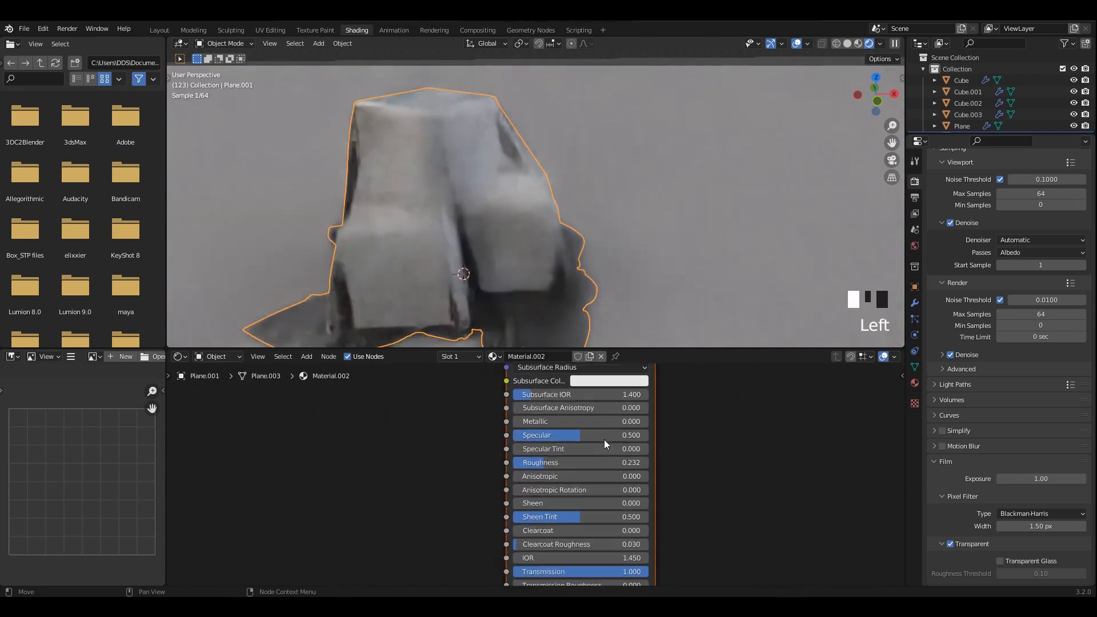
{"action": "scroll", "coordinate": [604, 440], "scroll_direction": "down", "scroll_amount": 4}
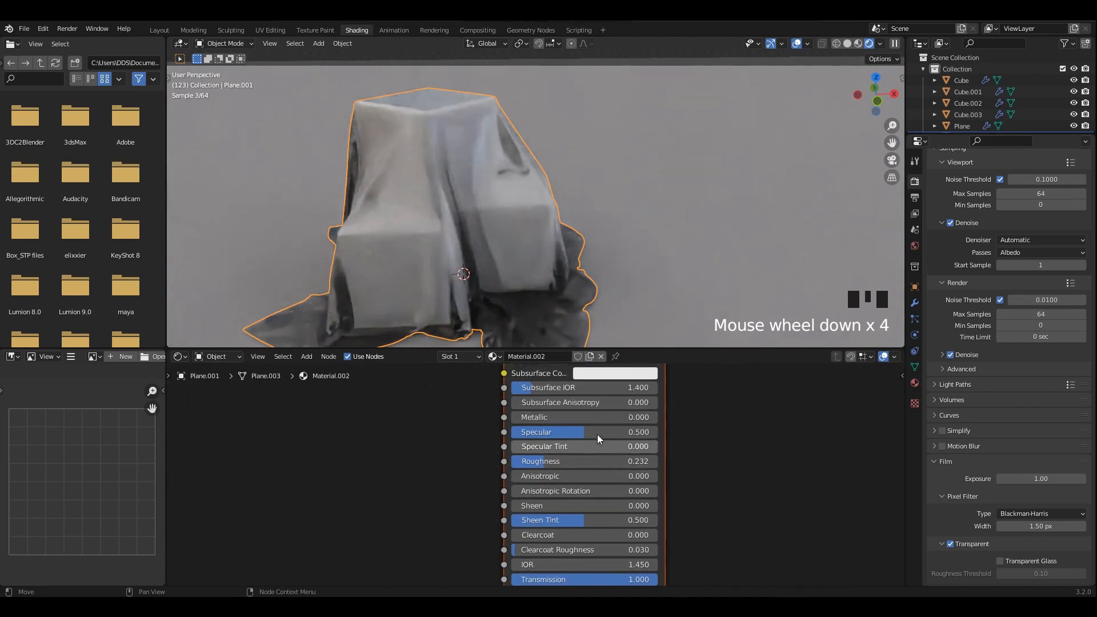
{"action": "scroll", "coordinate": [597, 434], "scroll_direction": "up", "scroll_amount": 1}
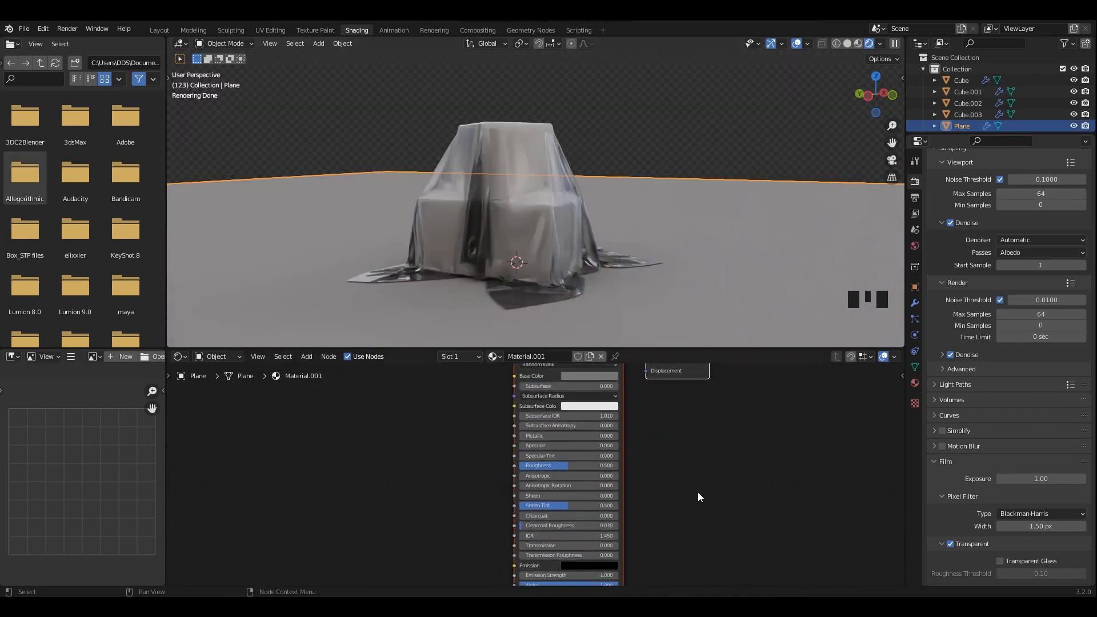
- Select the cloth and set its material's Alpha to 0.8
{"action": "scroll", "coordinate": [697, 497], "scroll_direction": "up", "scroll_amount": 2}
{"action": "mouse_move", "coordinate": [663, 492]}
{"action": "left_mouse_down"}
{"action": "mouse_move", "coordinate": [516, 492]}
{"action": "mouse_move", "coordinate": [671, 491]}
{"action": "left_mouse_up"}
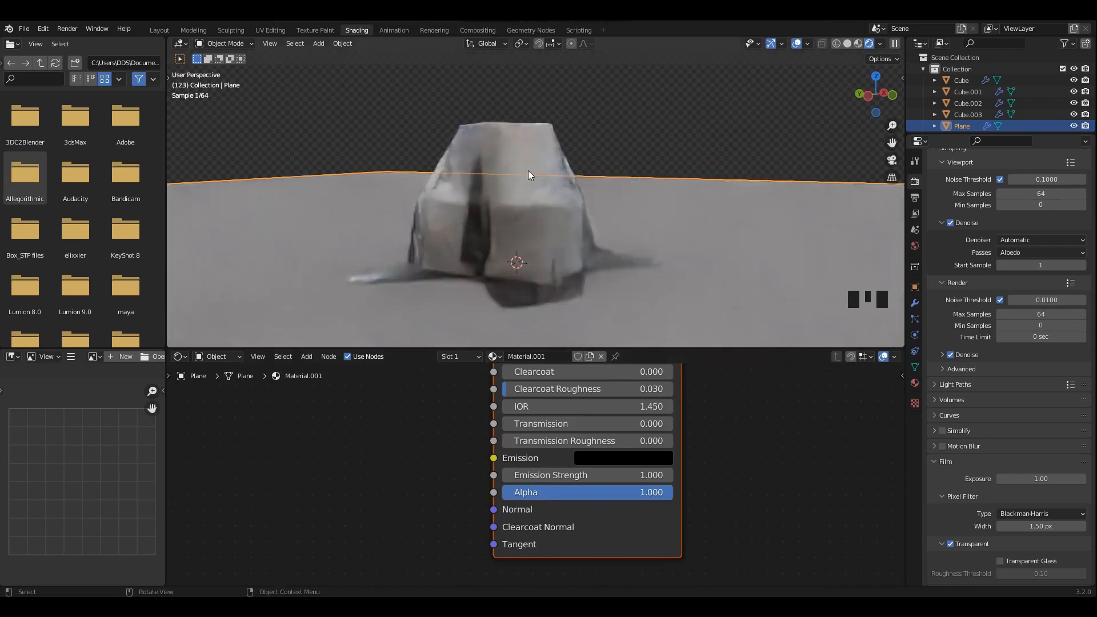
{"action": "left_click", "coordinate": [528, 175]}
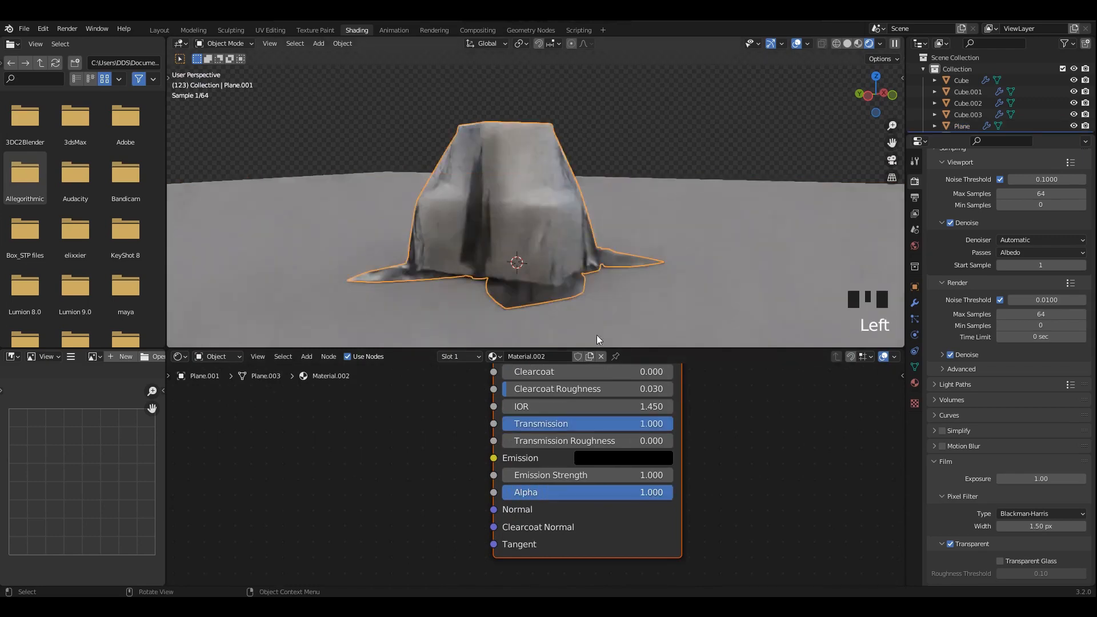
{"action": "left_click_drag", "start_coordinate": [670, 492], "coordinate": [658, 496]}
{"action": "left_click", "coordinate": [658, 493]}
{"action": "type", "text": "0.8"}
{"action": "key", "text": "Return"}
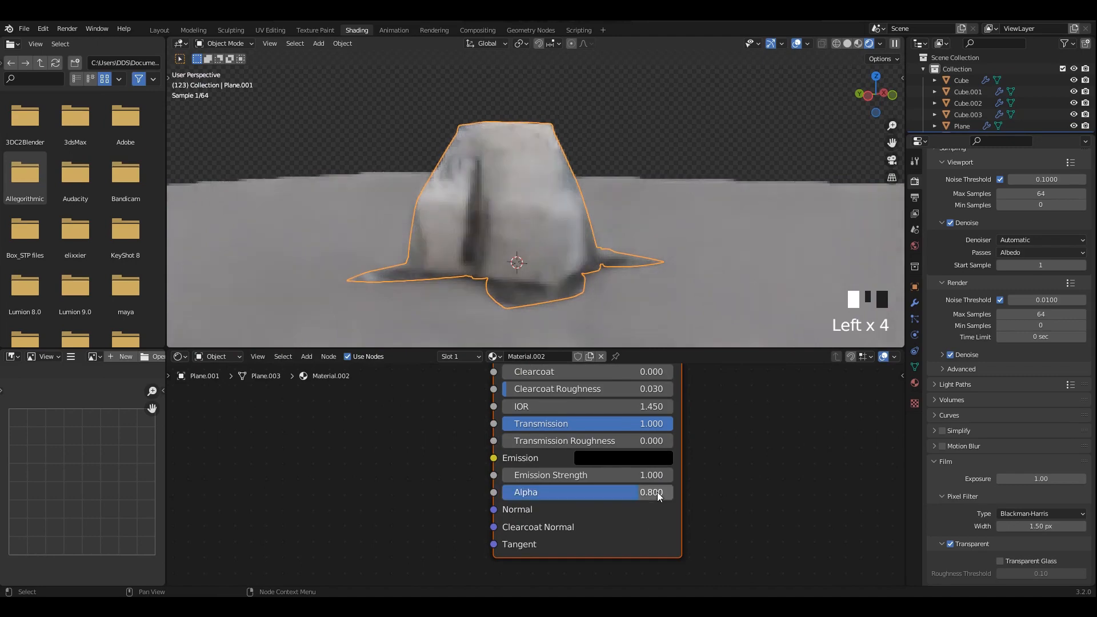
- Set the cloth material's Roughness to 0.2
{"action": "middle_click_drag", "start_coordinate": [726, 405], "coordinate": [703, 549]}
{"action": "middle_click_drag", "start_coordinate": [572, 400], "coordinate": [572, 451]}
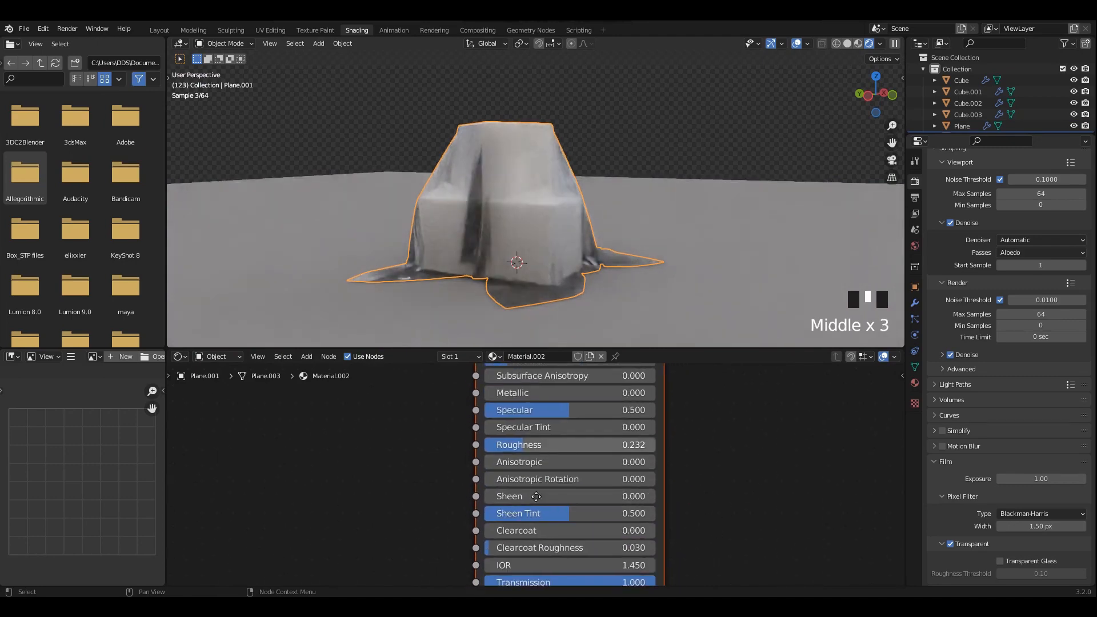
{"action": "middle_click_drag", "start_coordinate": [543, 411], "coordinate": [532, 483]}
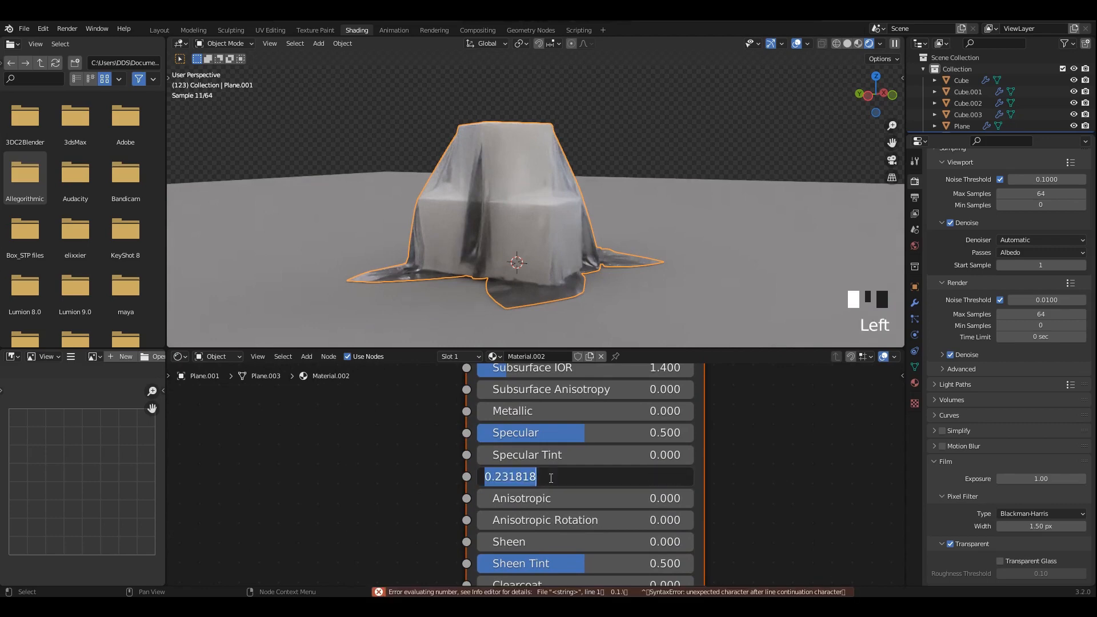
{"action": "left_click", "coordinate": [722, 502]}
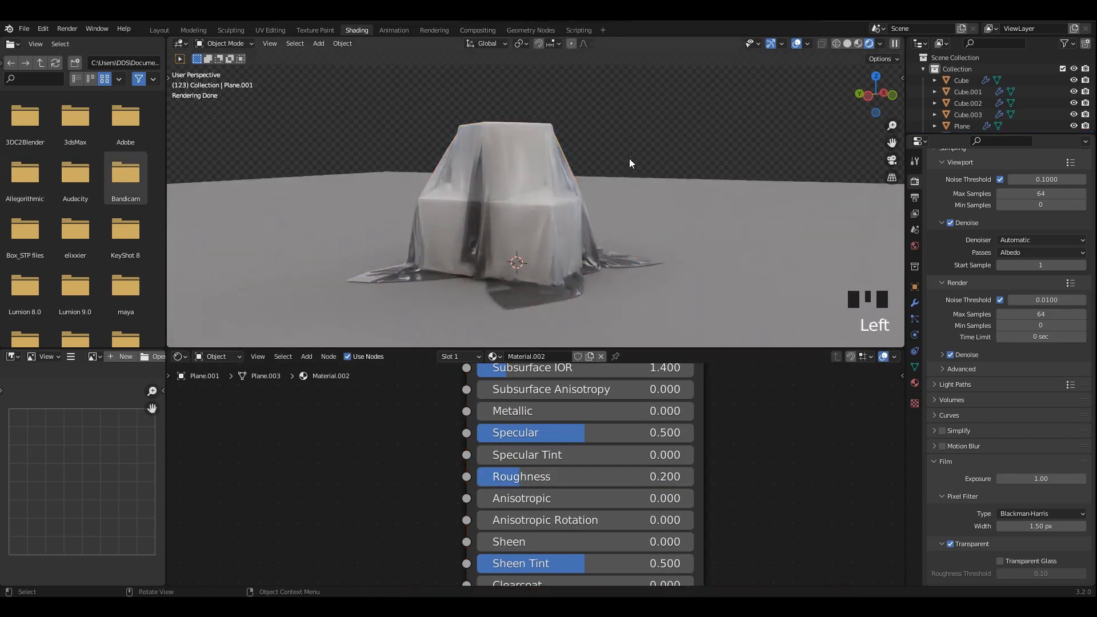
- Return the viewport to Material Preview shading, hide the cloth and select the front cube, Cube.002
{"action": "middle_click_drag", "start_coordinate": [629, 159], "coordinate": [546, 204]}
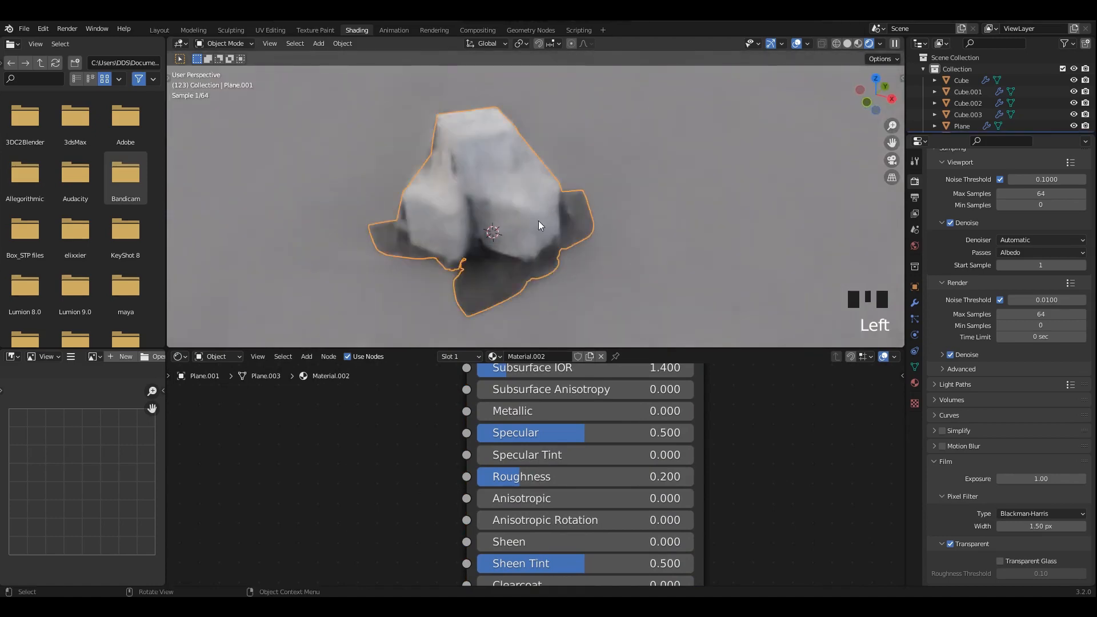
{"action": "left_click", "coordinate": [858, 43]}
{"action": "middle_click_drag", "start_coordinate": [544, 149], "coordinate": [563, 175]}
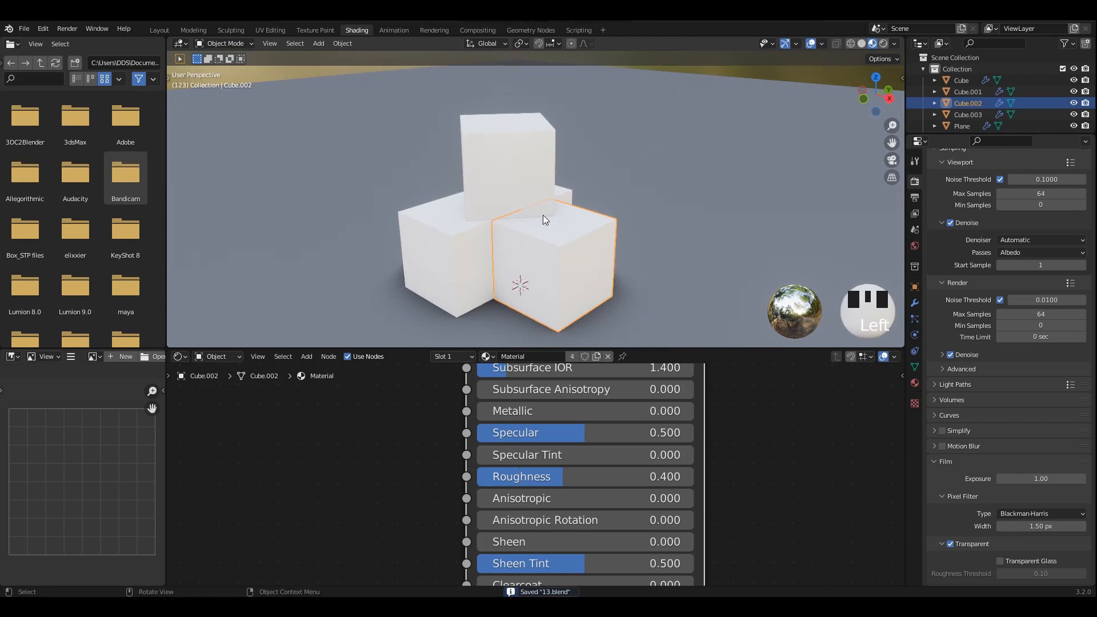
- Replace the shared material on the front cube with a new material
{"action": "scroll", "coordinate": [567, 460], "scroll_direction": "down", "scroll_amount": 5}
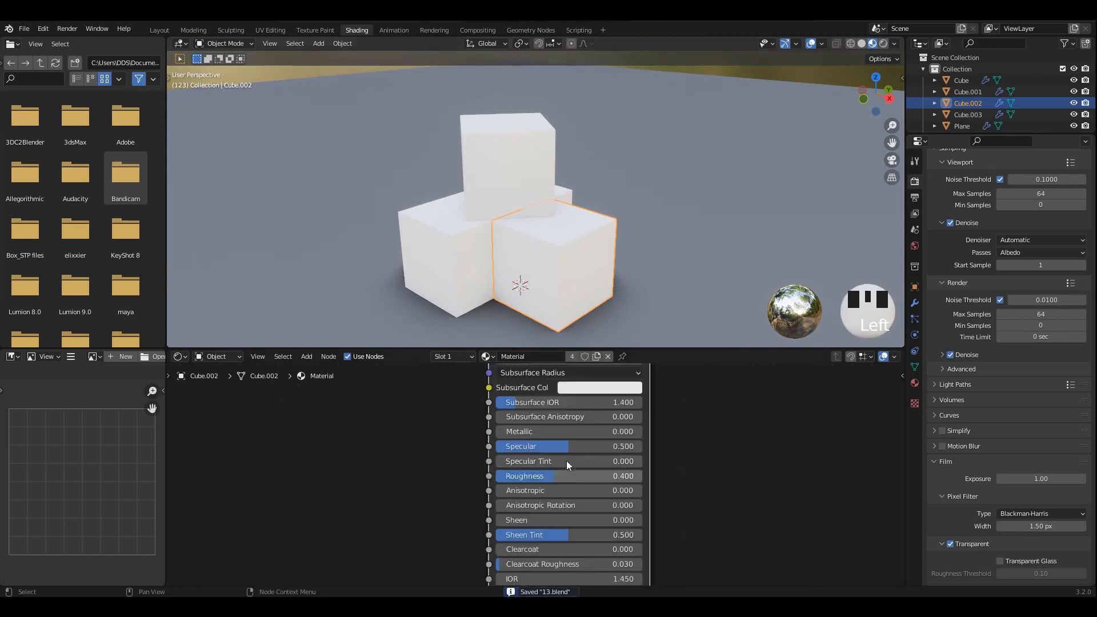
{"action": "left_click", "coordinate": [596, 355]}
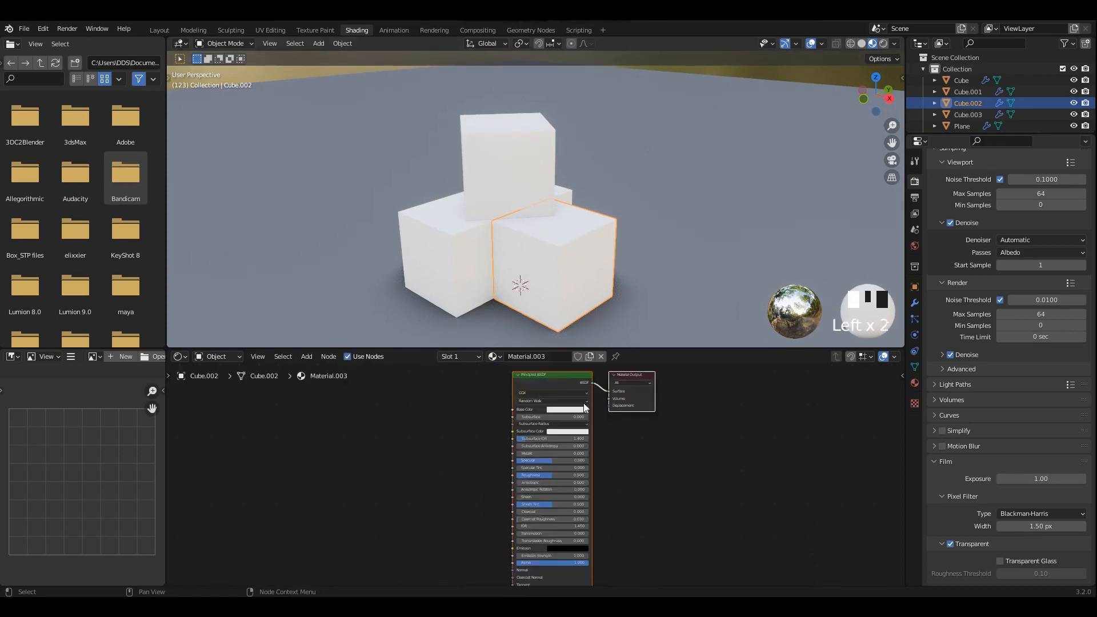
{"action": "scroll", "coordinate": [431, 427], "scroll_direction": "up", "scroll_amount": 4}
- Add an Ambient Occlusion node and a ColorRamp node to the front cube's material, placed before the Principled BSDF
{"action": "key", "text": "shift+a"}
{"action": "left_click", "coordinate": [431, 423]}
{"action": "left_click", "coordinate": [463, 439]}
{"action": "left_click", "coordinate": [272, 471]}
{"action": "key", "text": "shift+a"}
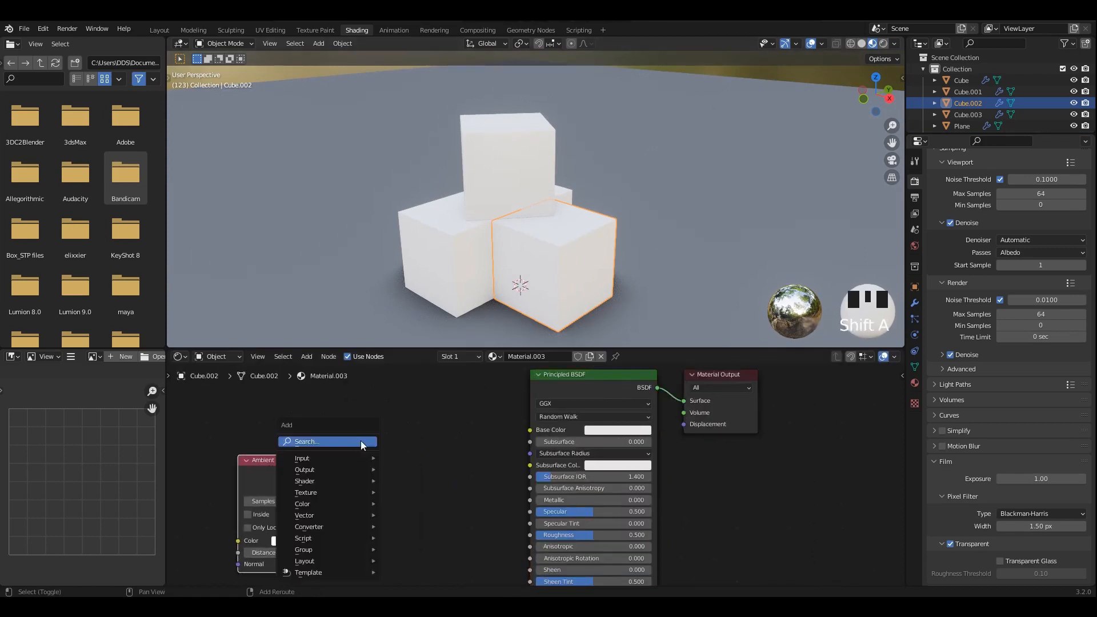
{"action": "left_click", "coordinate": [362, 440]}
{"action": "type", "text": "col"}
{"action": "left_click", "coordinate": [384, 461]}
{"action": "left_click", "coordinate": [456, 440]}
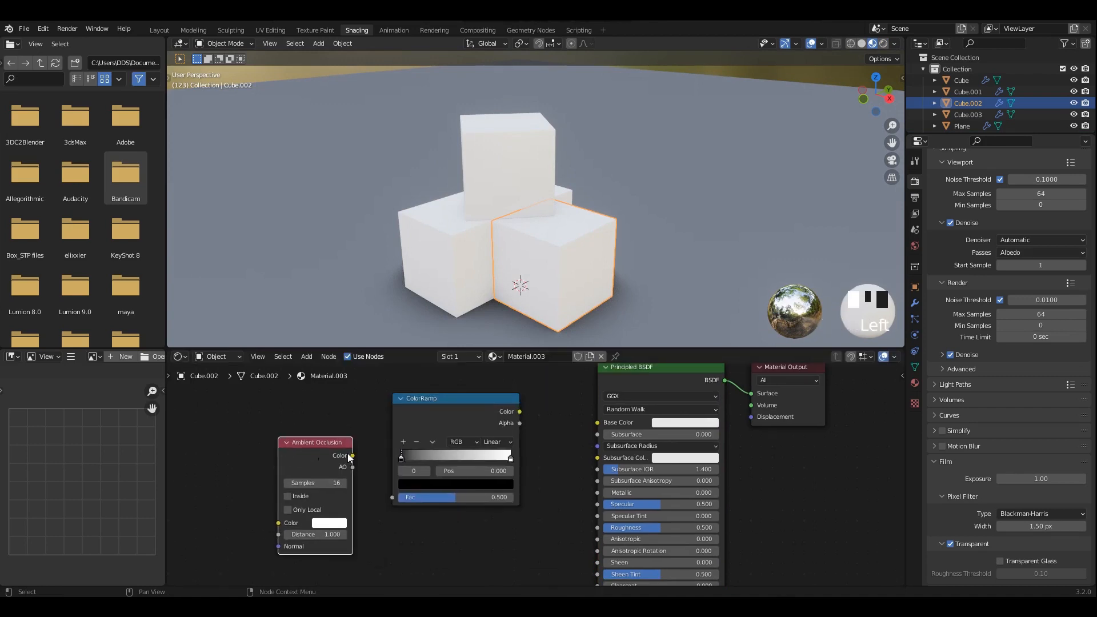
- Connect the Ambient Occlusion color to the ColorRamp's Fac and the ColorRamp's color to the Principled BSDF's Base Color
{"action": "left_click", "coordinate": [434, 434], "text": "ctrl+shift"}
{"action": "middle_click_drag", "start_coordinate": [433, 434], "coordinate": [371, 493]}
{"action": "left_click", "coordinate": [579, 426], "text": "ctrl+shift"}
{"action": "left_click_drag", "start_coordinate": [457, 470], "coordinate": [535, 486]}
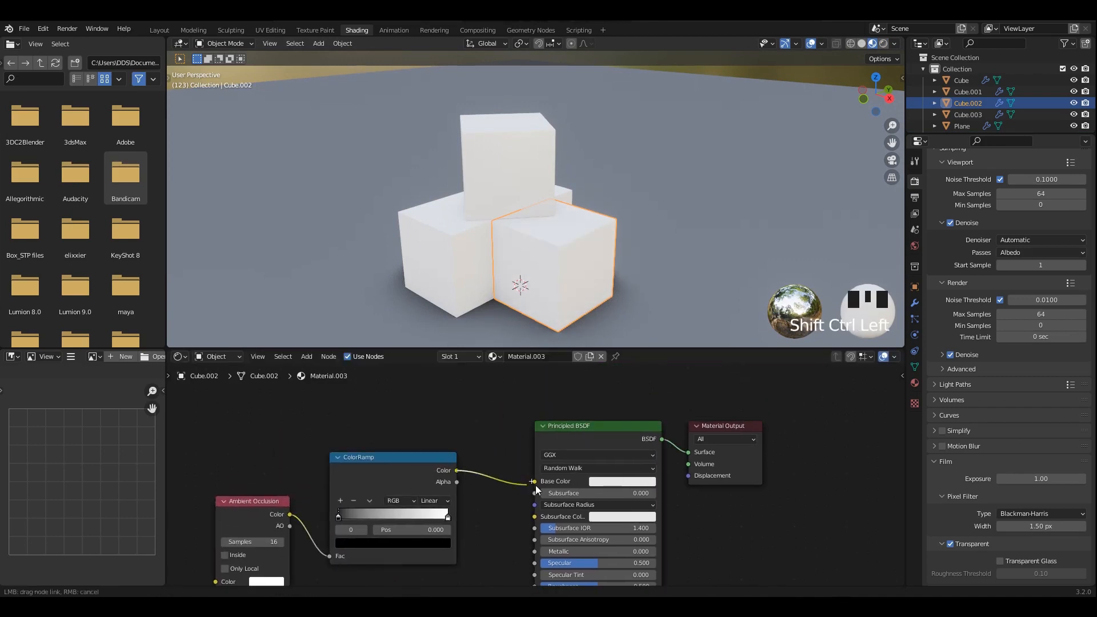
- Set the front cube material's Specular to 1.000 and Roughness to 0.177
{"action": "scroll", "coordinate": [592, 534], "scroll_direction": "up", "scroll_amount": 1}
{"action": "middle_click_drag", "start_coordinate": [592, 533], "coordinate": [542, 461]}
{"action": "left_click_drag", "start_coordinate": [506, 493], "coordinate": [571, 494]}
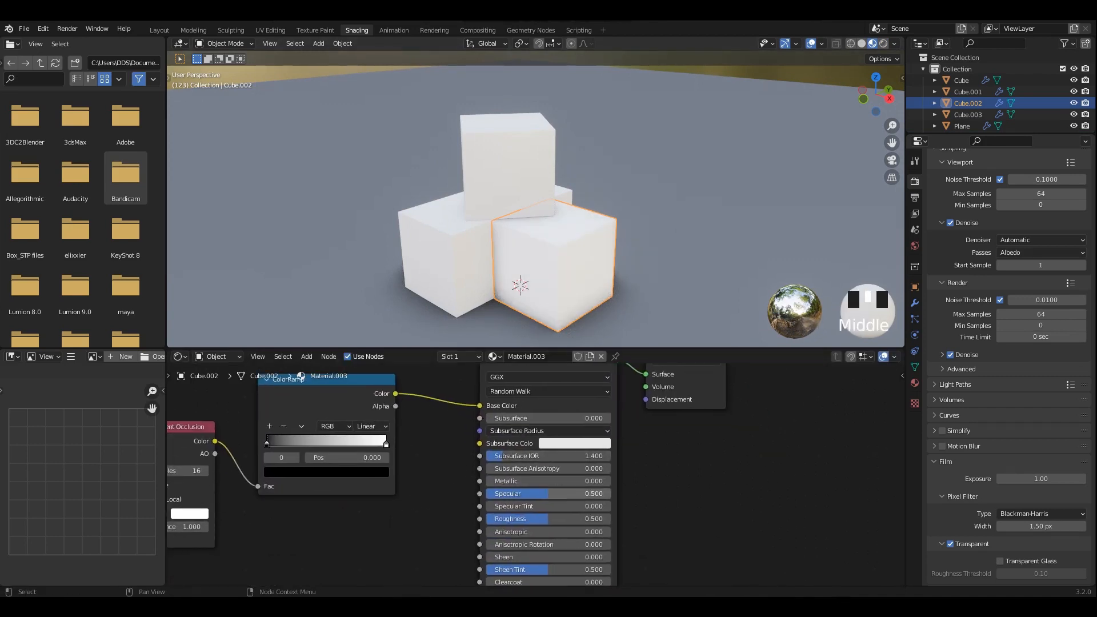
{"action": "middle_click_drag", "start_coordinate": [546, 502], "coordinate": [553, 469]}
{"action": "left_click_drag", "start_coordinate": [553, 485], "coordinate": [537, 485]}
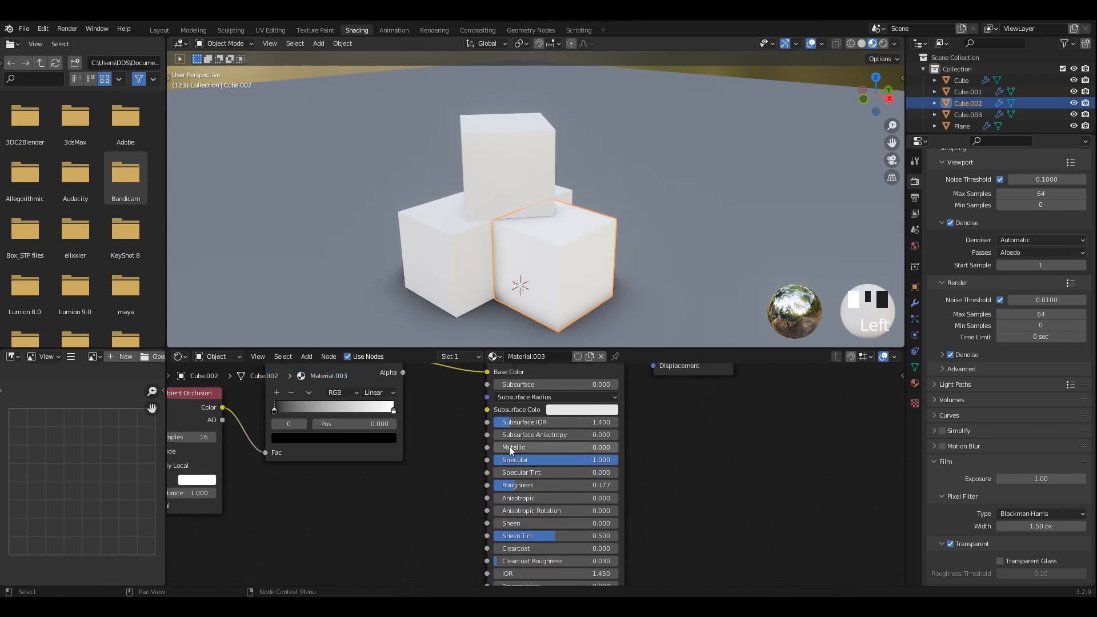
- Change the white stop of the ColorRamp in the front cube's material to bright cyan
{"action": "left_click_drag", "start_coordinate": [509, 447], "coordinate": [496, 446]}
{"action": "middle_click_drag", "start_coordinate": [610, 443], "coordinate": [661, 457]}
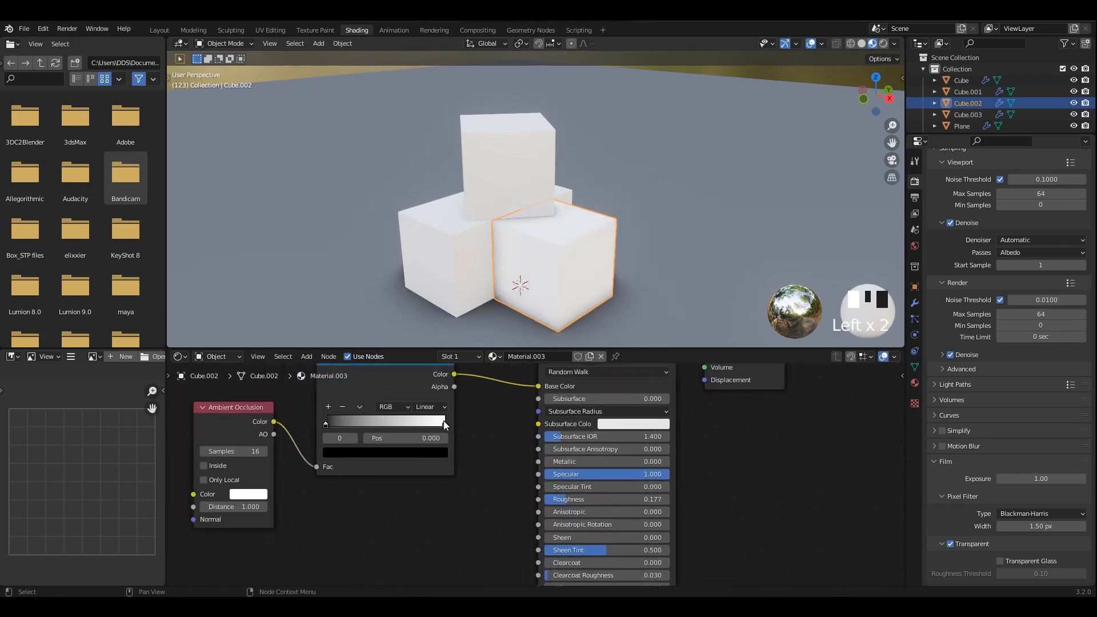
{"action": "left_click", "coordinate": [424, 454]}
{"action": "left_click_drag", "start_coordinate": [374, 328], "coordinate": [379, 291]}
{"action": "scroll", "coordinate": [586, 526], "scroll_direction": "down", "scroll_amount": 1}
{"action": "middle_click_drag", "start_coordinate": [586, 525], "coordinate": [549, 487]}
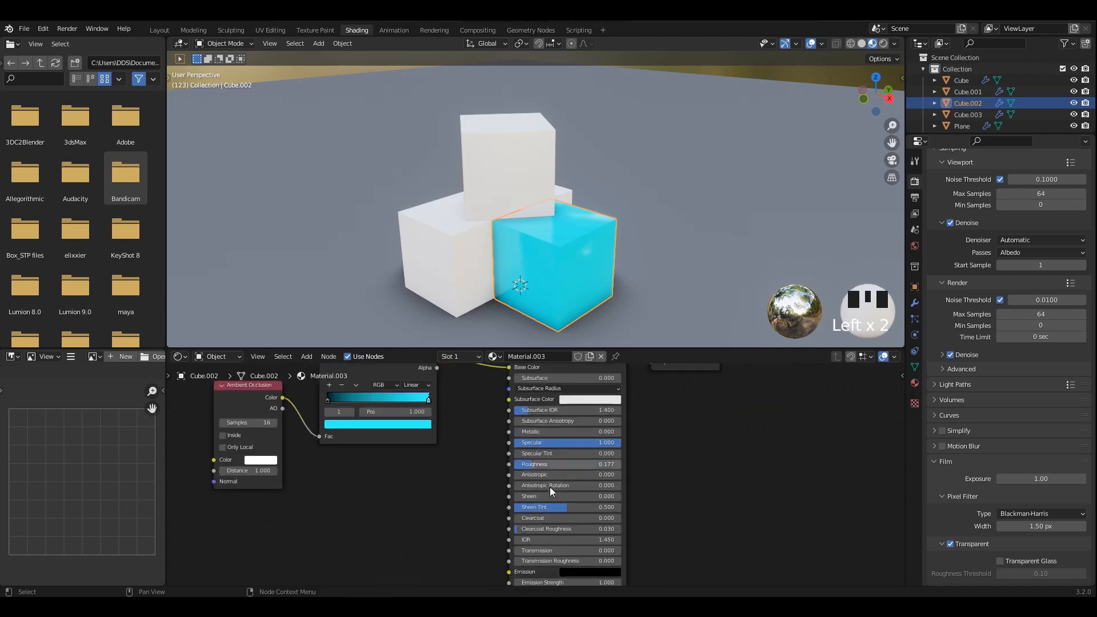
- Set the front cube material's Specular Tint to 1.000 and Roughness to 0.3
{"action": "middle_click_drag", "start_coordinate": [584, 226], "coordinate": [582, 369]}
{"action": "scroll", "coordinate": [556, 472], "scroll_direction": "up", "scroll_amount": 3}
{"action": "double_click", "coordinate": [558, 474]}
{"action": "type", "text": "0.5"}
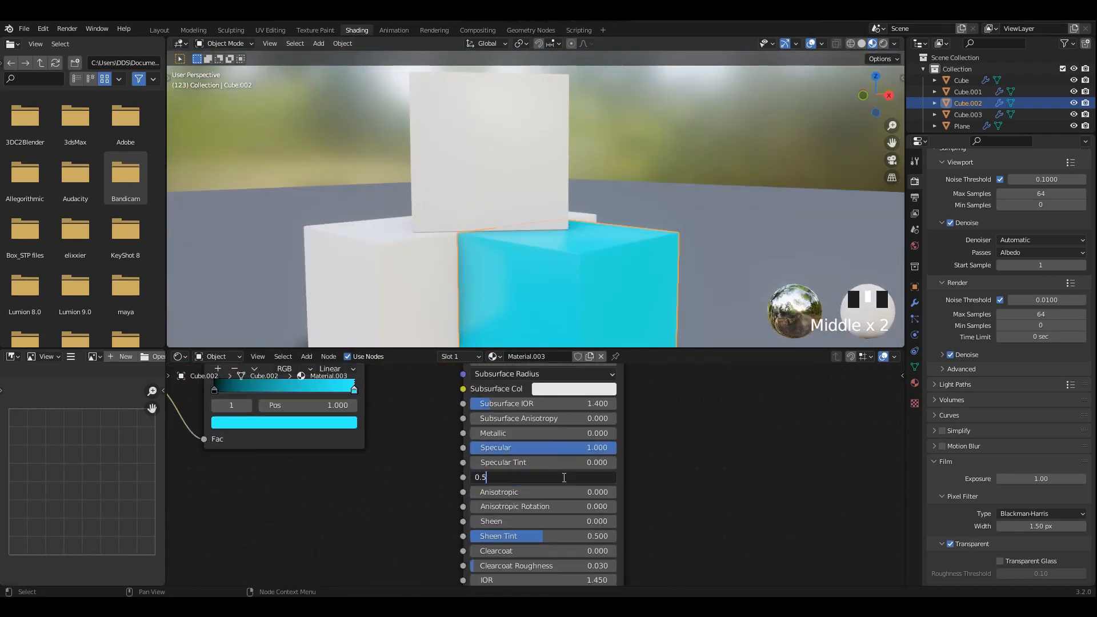
{"action": "left_click", "coordinate": [686, 113]}
{"action": "scroll", "coordinate": [516, 228], "scroll_direction": "up", "scroll_amount": 2}
{"action": "middle_click_drag", "start_coordinate": [626, 220], "coordinate": [632, 254]}
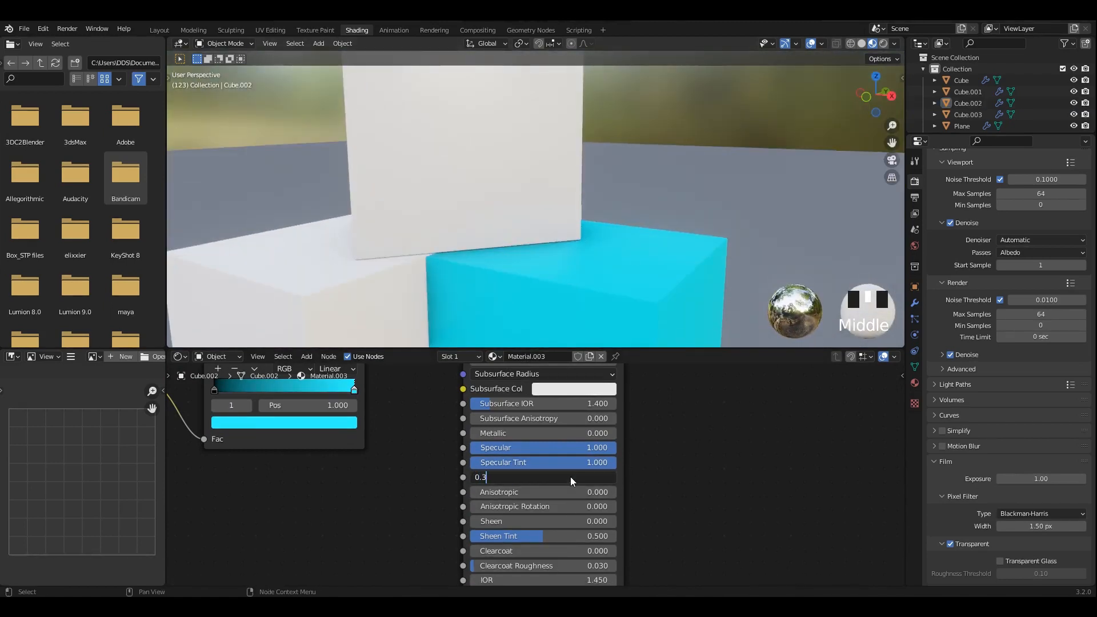
{"action": "key", "text": "Return"}
- Link the front cube's cyan material to the top cube and the neighbouring white lower cube
{"action": "scroll", "coordinate": [673, 160], "scroll_direction": "down", "scroll_amount": 2}
{"action": "middle_click_drag", "start_coordinate": [673, 159], "coordinate": [503, 183]}
{"action": "left_click", "coordinate": [496, 185]}
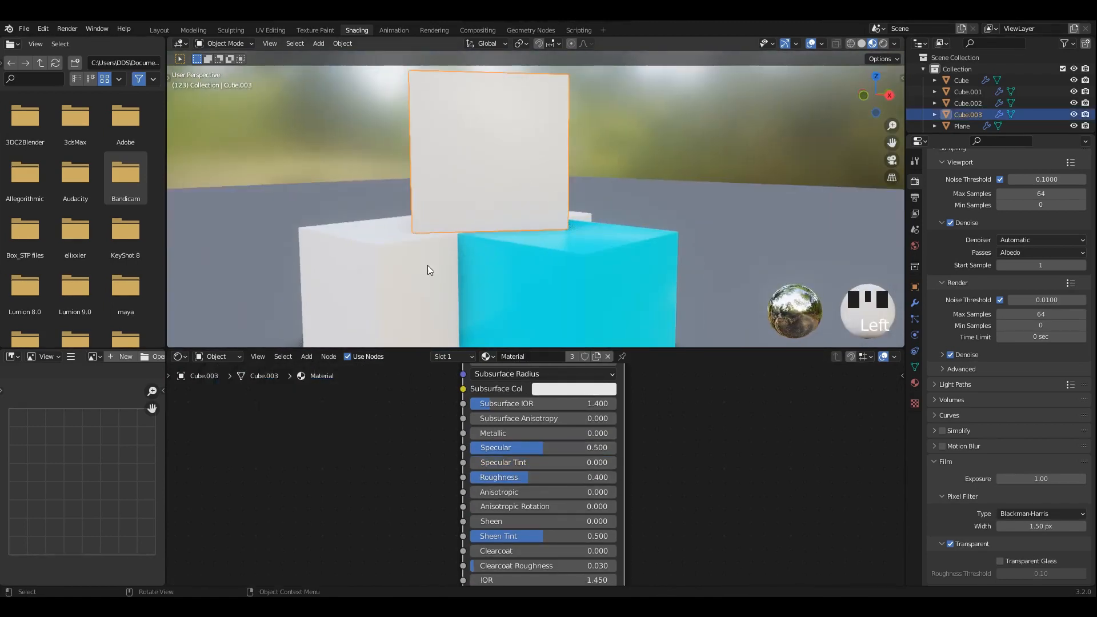
{"action": "left_click", "coordinate": [430, 270], "text": "shift"}
{"action": "left_click", "coordinate": [522, 274], "text": "shift"}
{"action": "key", "text": "ctrl+l"}
{"action": "left_click", "coordinate": [515, 299]}
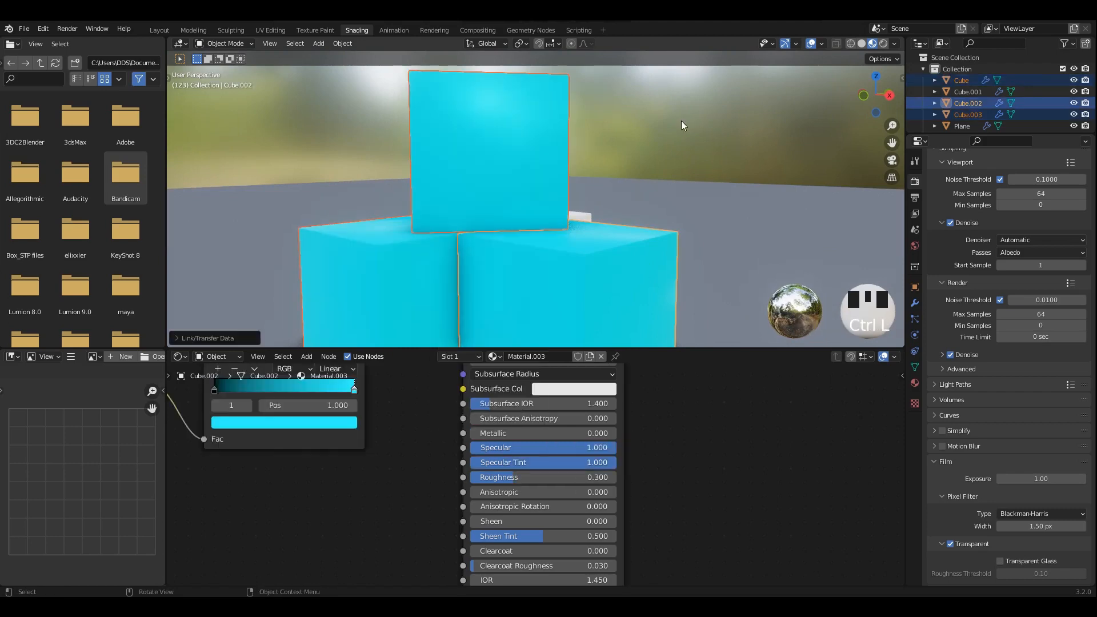
{"action": "left_click", "coordinate": [684, 124]}
- Make the top cube's material a single-user copy and change its ColorRamp's cyan stop to orange
{"action": "left_click", "coordinate": [503, 197]}
{"action": "scroll", "coordinate": [514, 366], "scroll_direction": "down", "scroll_amount": 2}
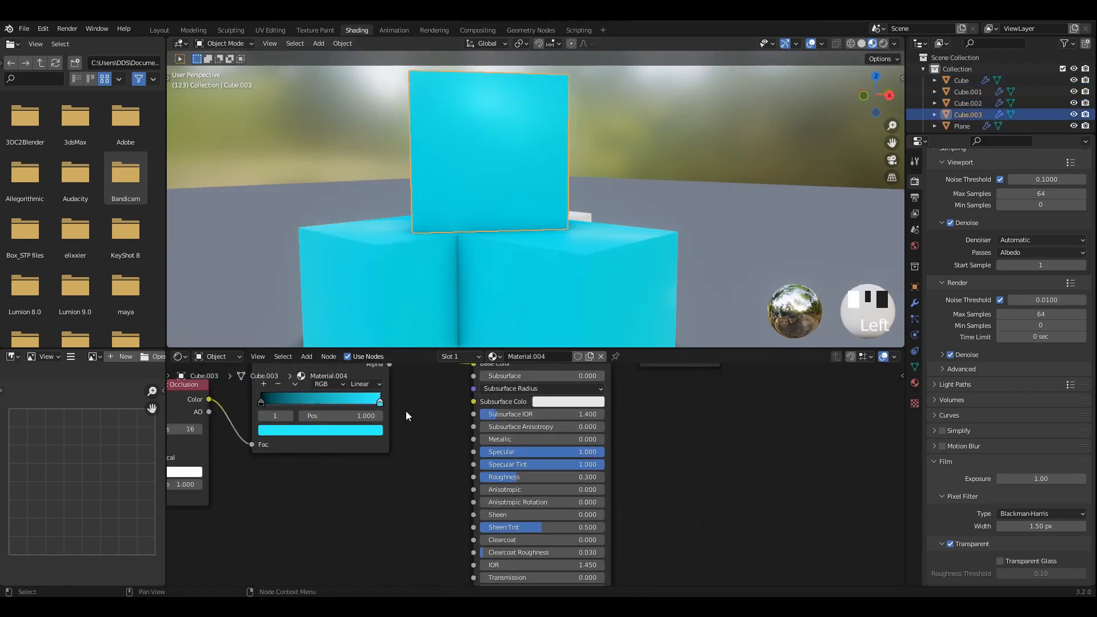
{"action": "left_click", "coordinate": [360, 433]}
{"action": "left_click_drag", "start_coordinate": [307, 312], "coordinate": [289, 339]}
{"action": "left_click", "coordinate": [659, 117]}
- Make the material of the cyan lower cube Cube a single-user copy and change its ColorRamp's cyan stop to violet
{"action": "middle_click_drag", "start_coordinate": [440, 225], "coordinate": [482, 247]}
{"action": "left_click", "coordinate": [433, 299]}
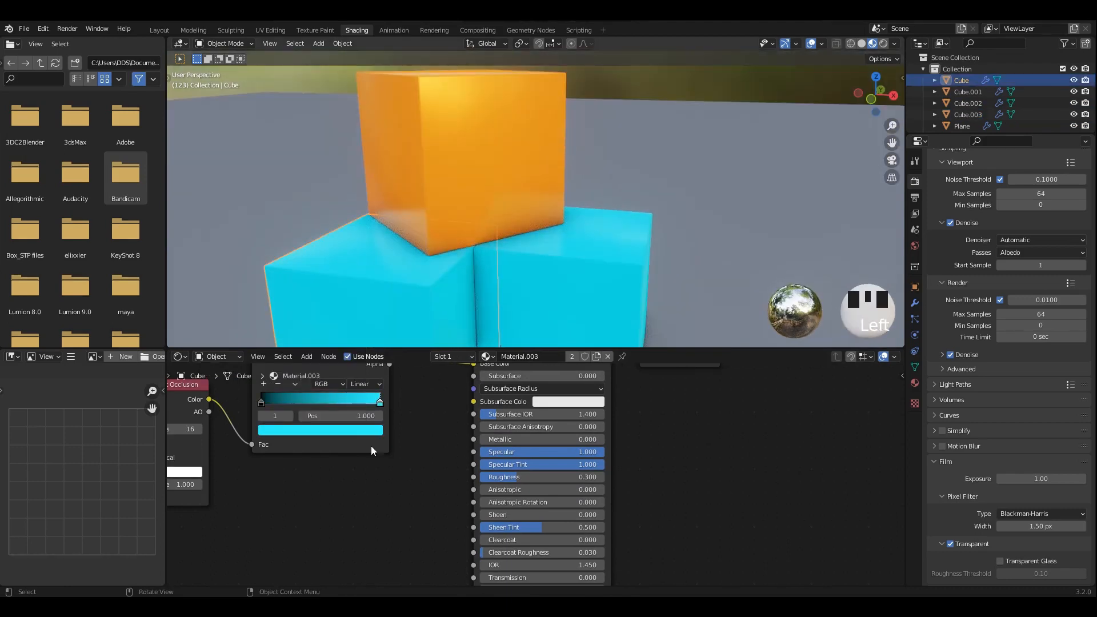
{"action": "left_click", "coordinate": [572, 358]}
{"action": "middle_click_drag", "start_coordinate": [306, 465], "coordinate": [326, 557]}
{"action": "left_click", "coordinate": [343, 522]}
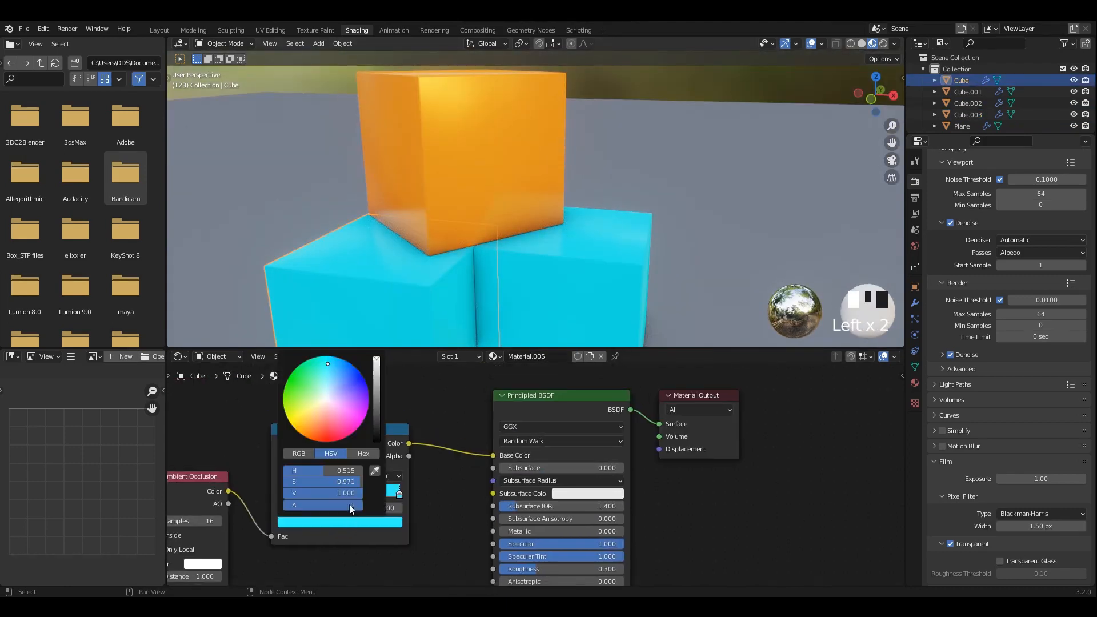
{"action": "mouse_move", "coordinate": [348, 401]}
{"action": "left_mouse_down"}
{"action": "mouse_move", "coordinate": [324, 439]}
{"action": "mouse_move", "coordinate": [343, 437]}
{"action": "mouse_move", "coordinate": [349, 382]}
{"action": "mouse_move", "coordinate": [291, 422]}
{"action": "mouse_move", "coordinate": [324, 440]}
{"action": "mouse_move", "coordinate": [352, 433]}
{"action": "mouse_move", "coordinate": [343, 412]}
{"action": "mouse_move", "coordinate": [355, 391]}
{"action": "left_mouse_up"}
{"action": "scroll", "coordinate": [539, 194], "scroll_direction": "down", "scroll_amount": 3}
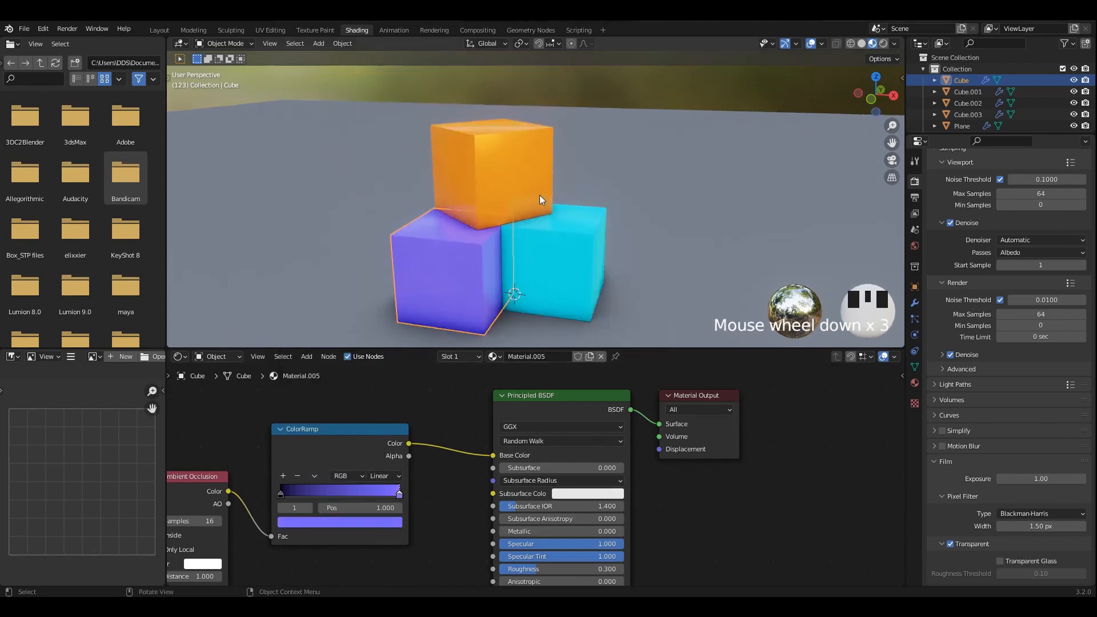
- Link the top cube's orange material to the remaining white cube at the back
{"action": "middle_click_drag", "start_coordinate": [539, 194], "coordinate": [612, 253]}
{"action": "left_click", "coordinate": [611, 253]}
{"action": "scroll", "coordinate": [611, 253], "scroll_direction": "up", "scroll_amount": 2}
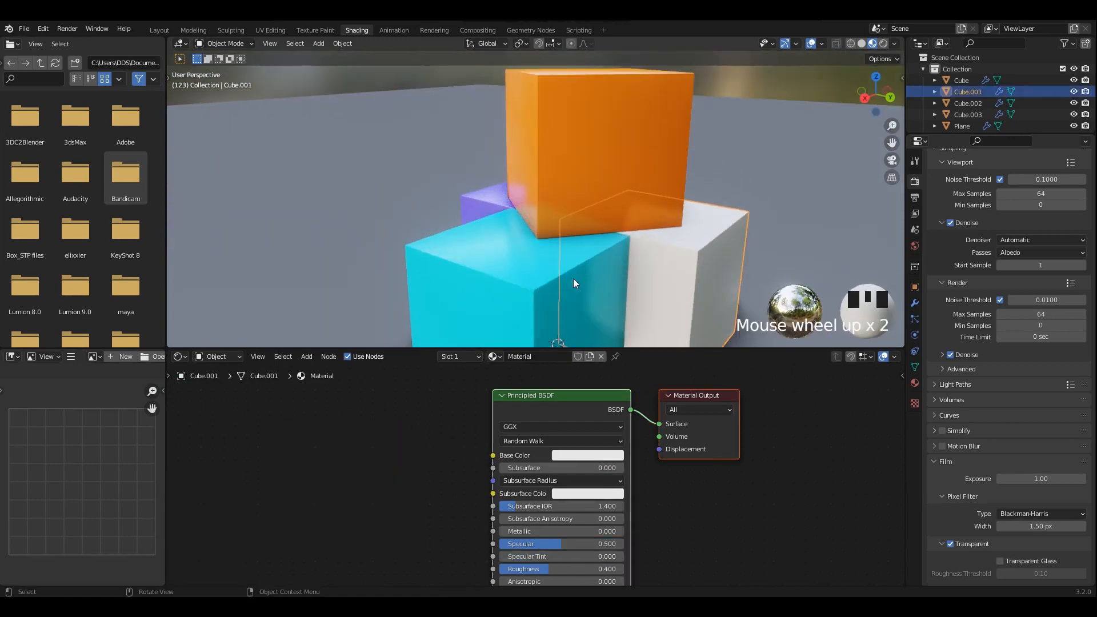
{"action": "left_click", "coordinate": [581, 168], "text": "shift"}
{"action": "key", "text": "ctrl+l"}
{"action": "left_click", "coordinate": [581, 168]}
{"action": "left_click", "coordinate": [835, 101]}
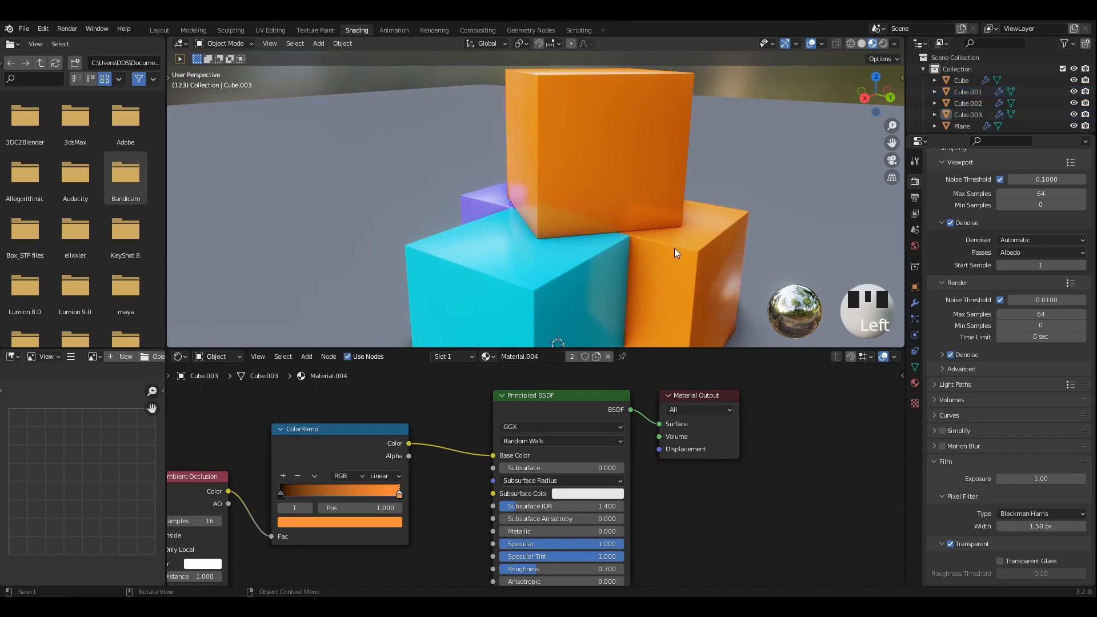
- Make the back cube's material a single-user copy, change its ColorRamp's orange stop to green, and save the file
{"action": "left_click", "coordinate": [676, 251]}
{"action": "middle_click_drag", "start_coordinate": [676, 251], "coordinate": [643, 222], "text": "shift"}
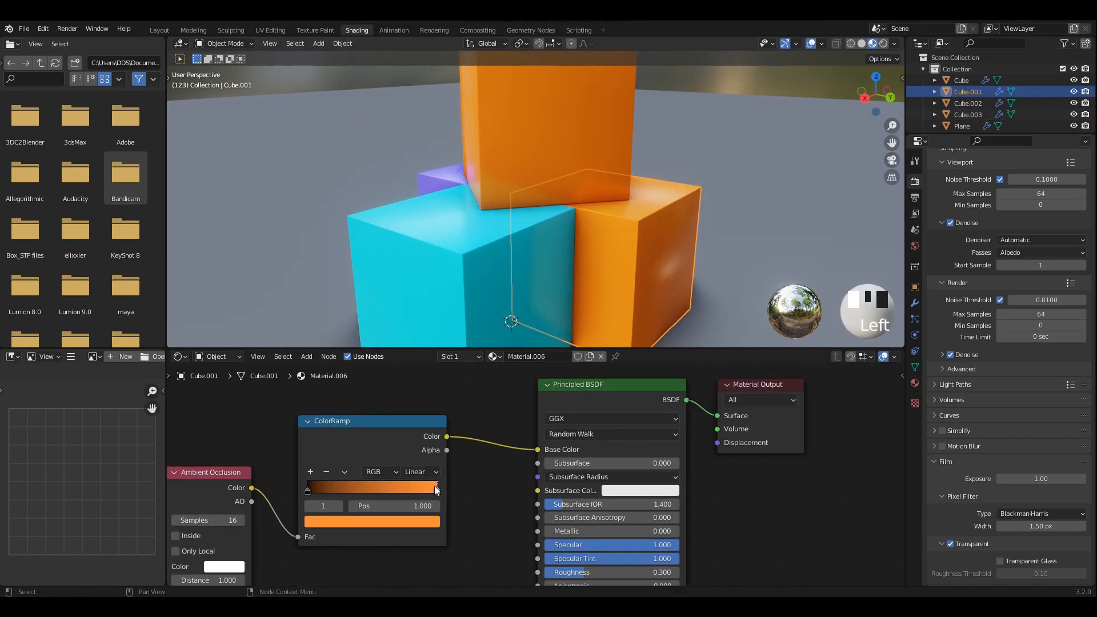
{"action": "left_click", "coordinate": [402, 523]}
{"action": "left_click_drag", "start_coordinate": [361, 389], "coordinate": [327, 368]}
{"action": "scroll", "coordinate": [603, 213], "scroll_direction": "down", "scroll_amount": 3}
{"action": "middle_click_drag", "start_coordinate": [603, 213], "coordinate": [561, 188]}
{"action": "key", "text": "ctrl+s"}
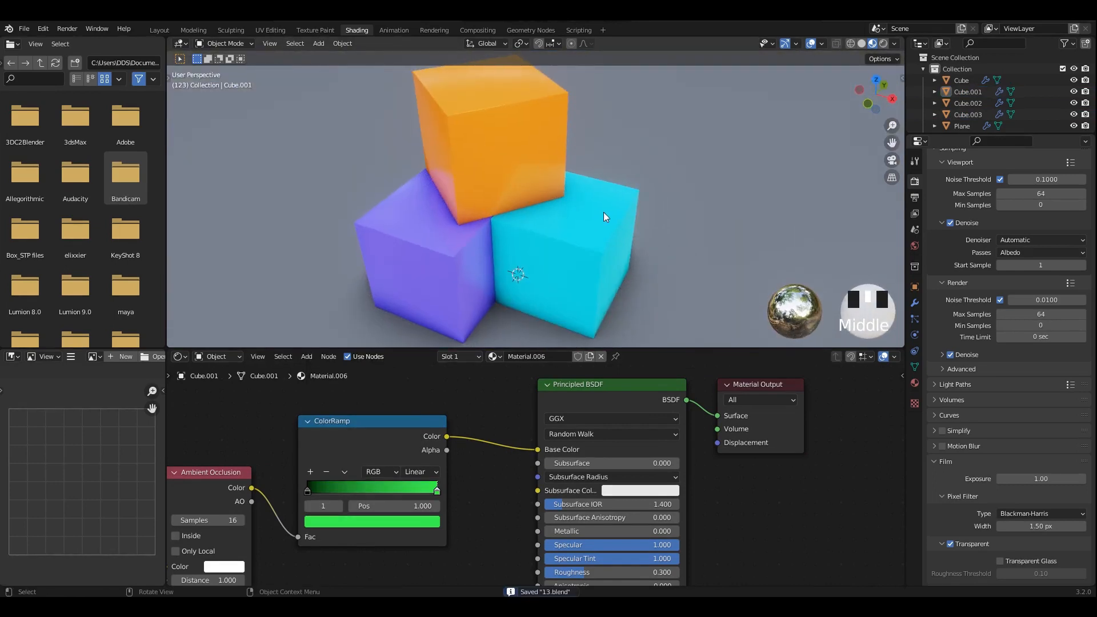
- Unhide the cloth and show the scene in Rendered shading in an enlarged 3D viewport
{"action": "middle_click_drag", "start_coordinate": [604, 216], "coordinate": [595, 229]}
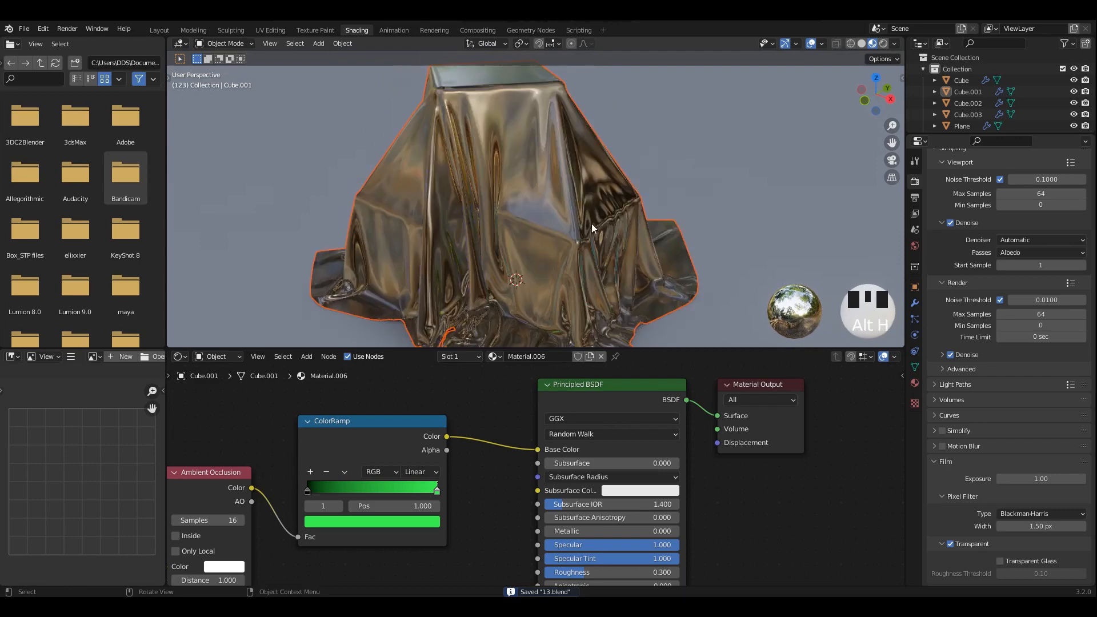
{"action": "middle_click_drag", "start_coordinate": [591, 224], "coordinate": [510, 138]}
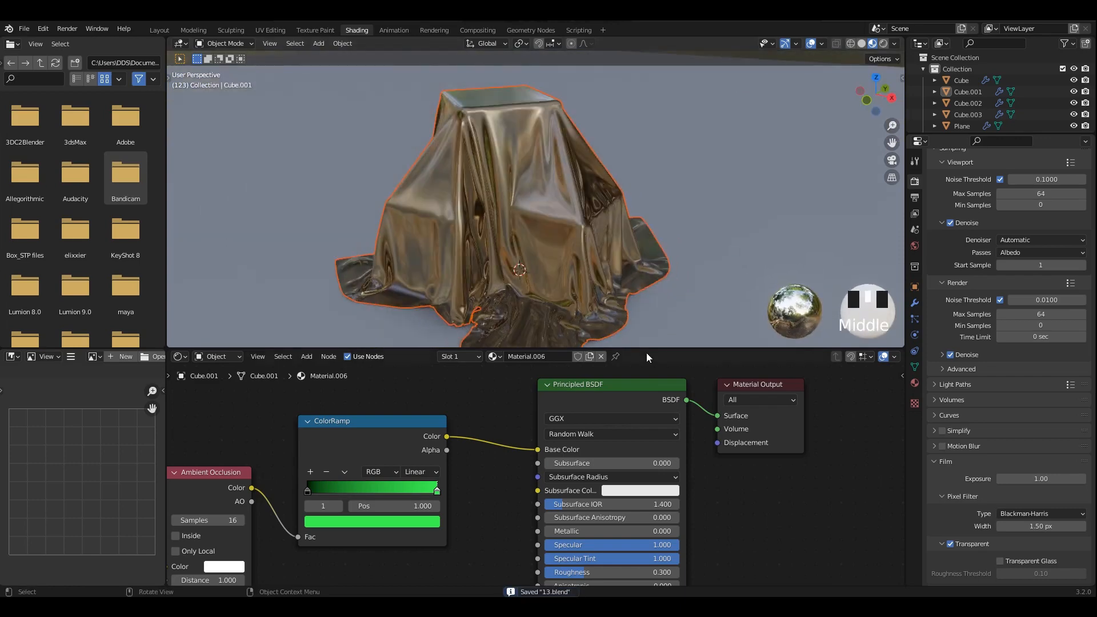
{"action": "left_click_drag", "start_coordinate": [649, 372], "coordinate": [648, 433]}
{"action": "left_click", "coordinate": [883, 43]}
{"action": "middle_click", "coordinate": [652, 162]}
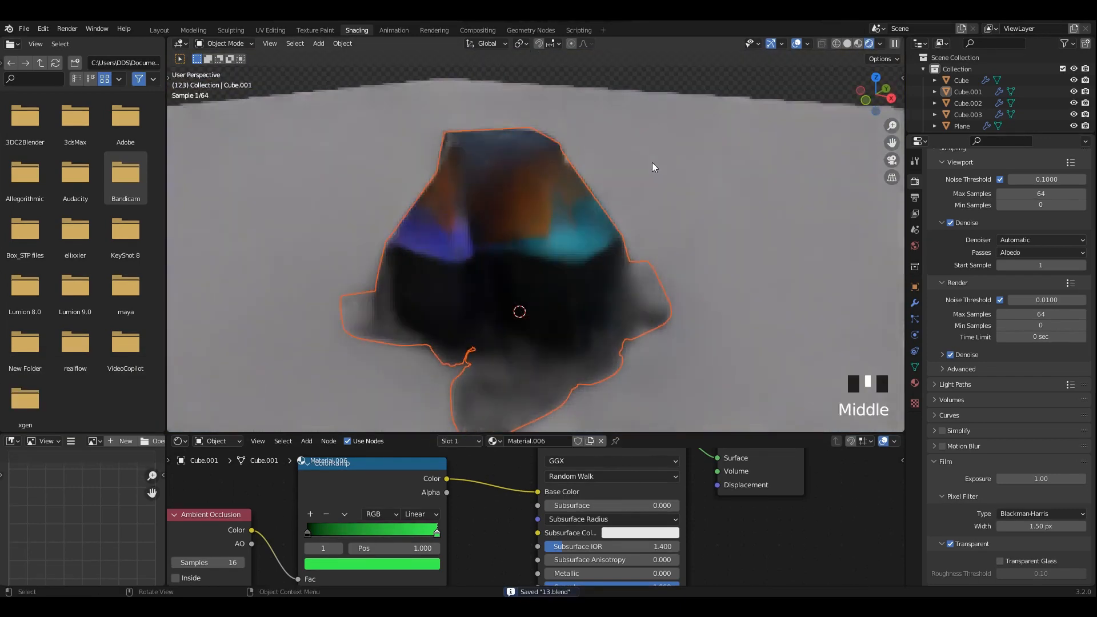
- Remove the dark ColorRamp stop and the Ambient Occlusion node from the green cube's material
{"action": "middle_click_drag", "start_coordinate": [406, 553], "coordinate": [457, 507]}
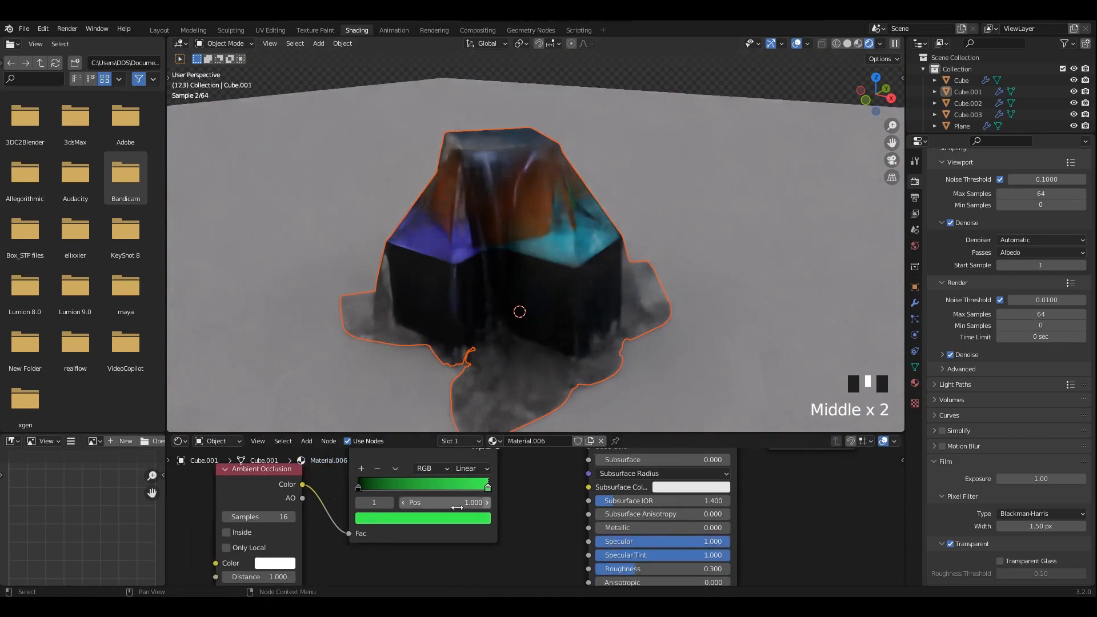
{"action": "left_click", "coordinate": [360, 486]}
{"action": "left_click", "coordinate": [377, 469]}
{"action": "left_click", "coordinate": [273, 493]}
{"action": "key", "text": "Delete"}
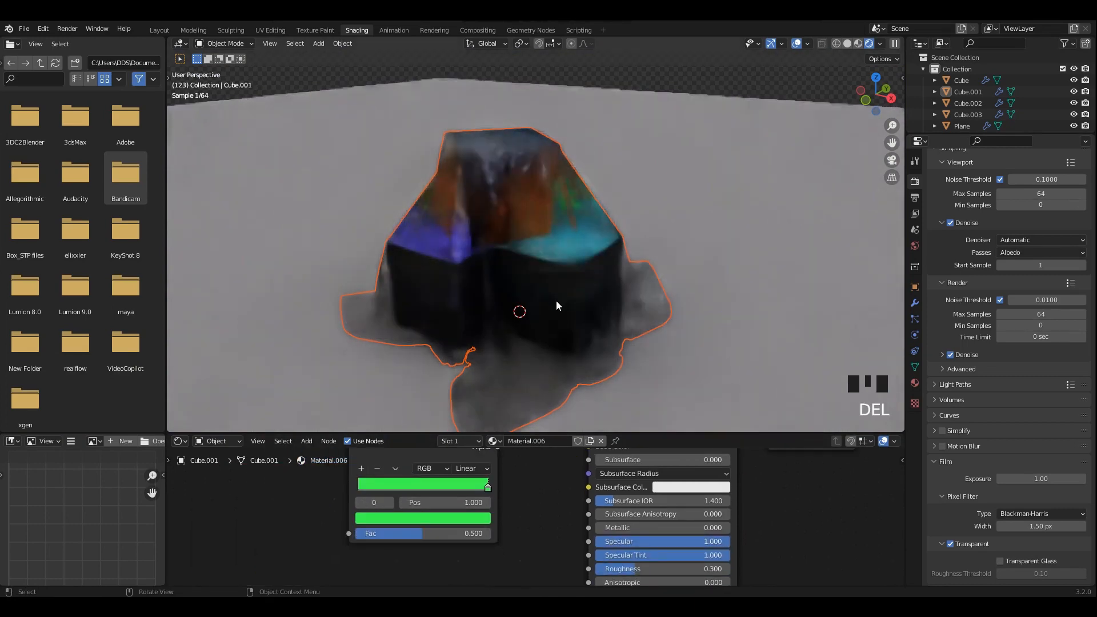
- Hide the cloth and remove the dark ColorRamp stop and the Ambient Occlusion node from the orange cube's material
{"action": "left_click", "coordinate": [578, 222]}
{"action": "key", "text": "h"}
{"action": "left_click", "coordinate": [507, 204]}
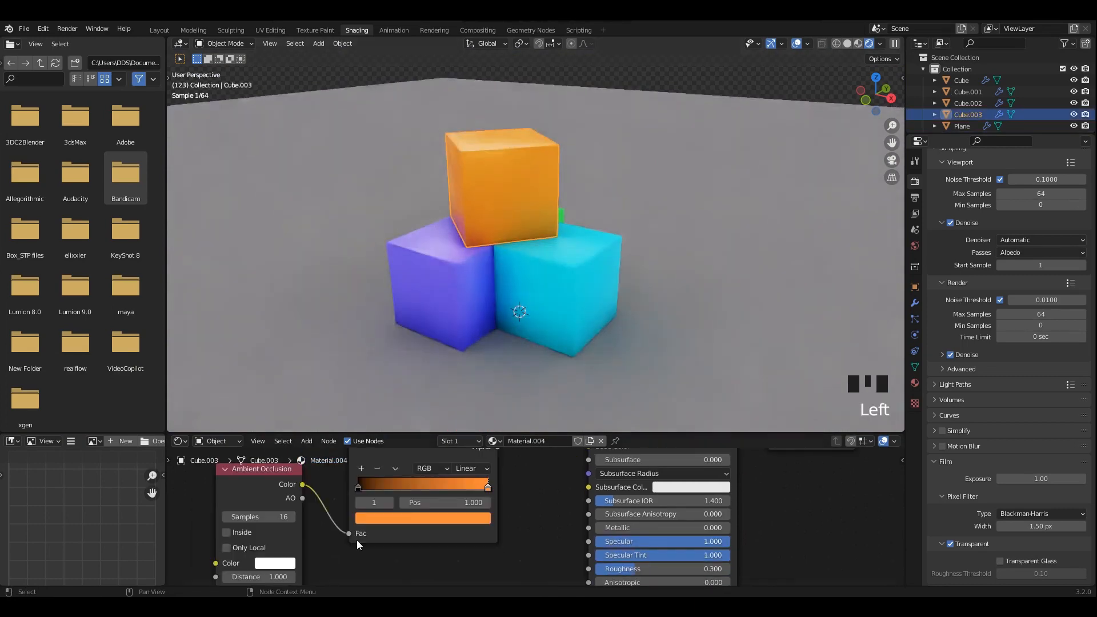
{"action": "left_click", "coordinate": [375, 470]}
{"action": "left_click", "coordinate": [265, 501]}
{"action": "key", "text": "Delete"}
- Delete the Ambient Occlusion node and the dark ColorRamp stop from the violet cube's material
{"action": "left_click", "coordinate": [447, 313]}
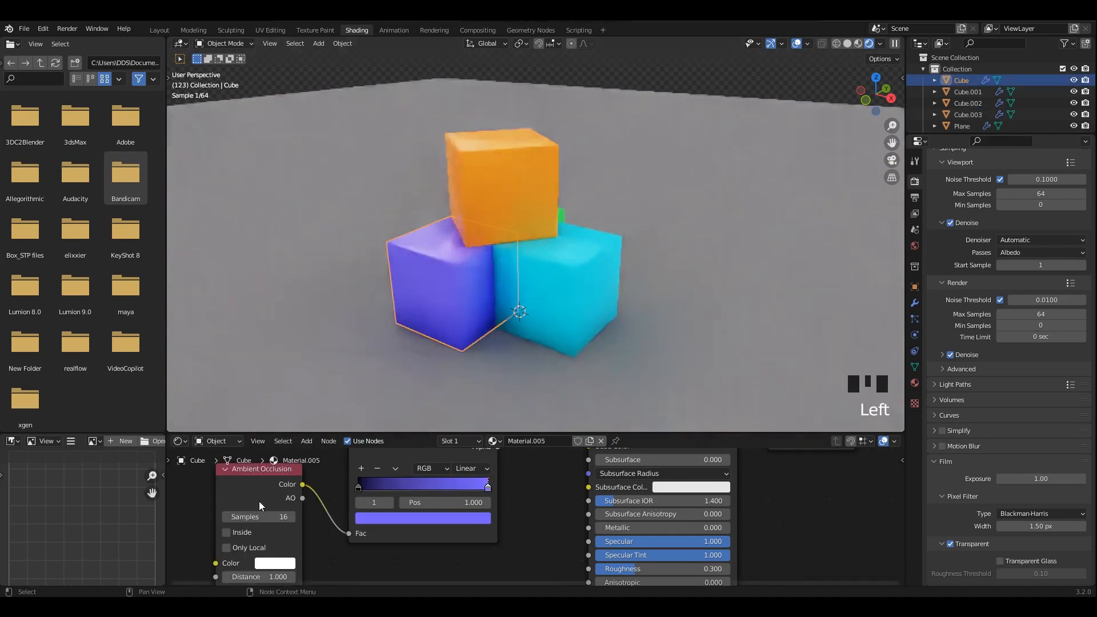
{"action": "left_click", "coordinate": [262, 506]}
{"action": "key", "text": "Delete"}
{"action": "left_click", "coordinate": [359, 486]}
{"action": "left_click", "coordinate": [378, 469]}
{"action": "middle_click_drag", "start_coordinate": [588, 305], "coordinate": [526, 307]}
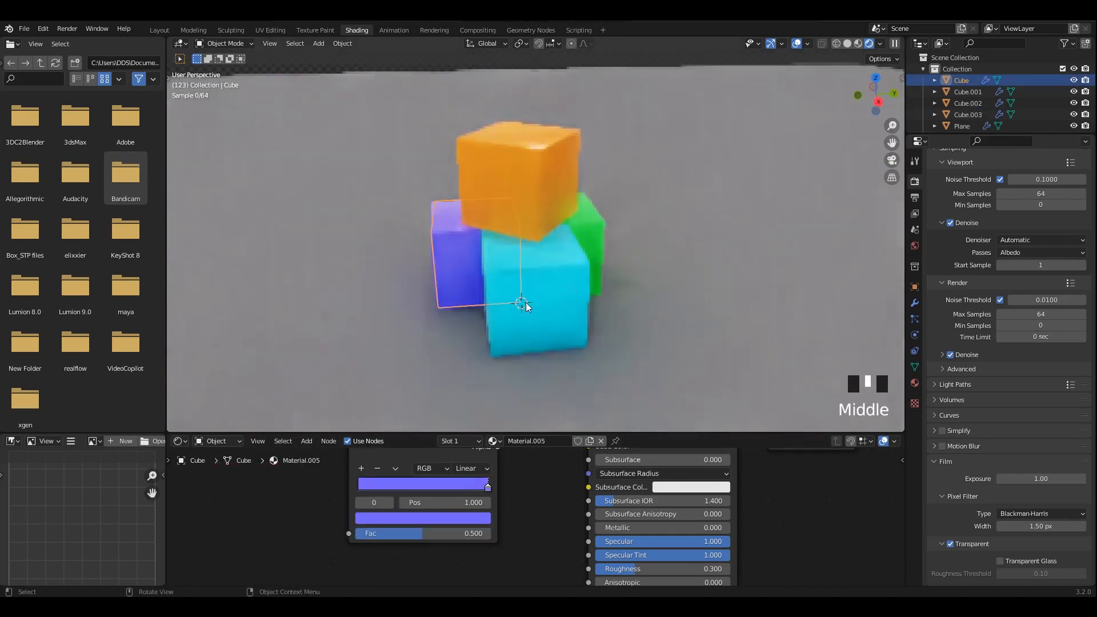
- Delete the Ambient Occlusion node and the dark ColorRamp stop from the cyan cube's material
{"action": "left_click", "coordinate": [540, 305]}
{"action": "left_click", "coordinate": [263, 502]}
{"action": "key", "text": "Delete"}
{"action": "left_click", "coordinate": [358, 487]}
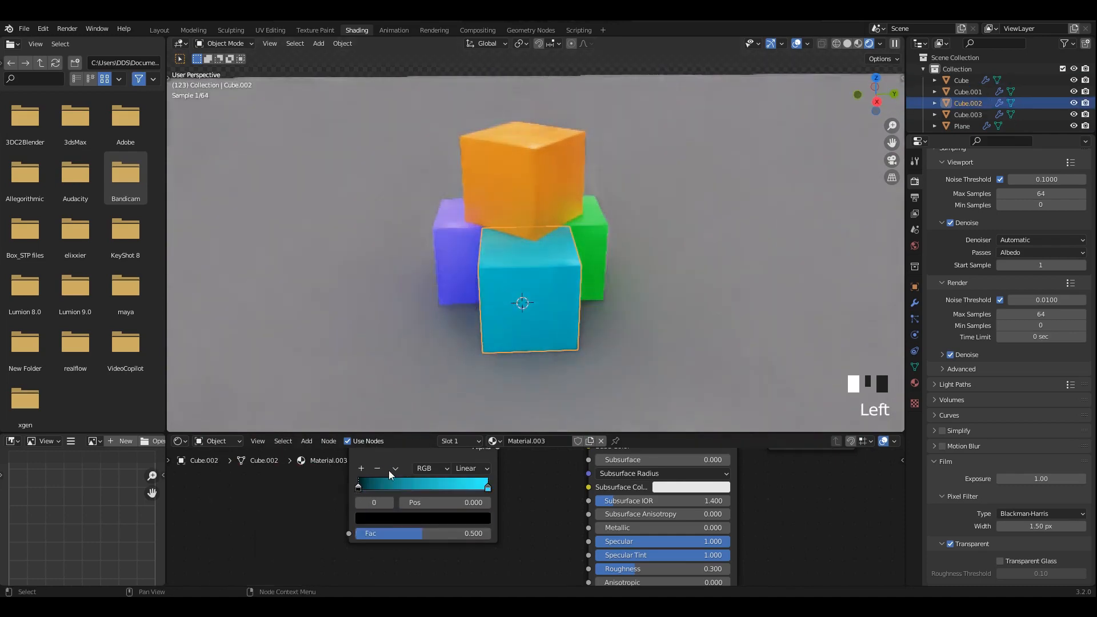
{"action": "middle_click_drag", "start_coordinate": [522, 265], "coordinate": [396, 490]}
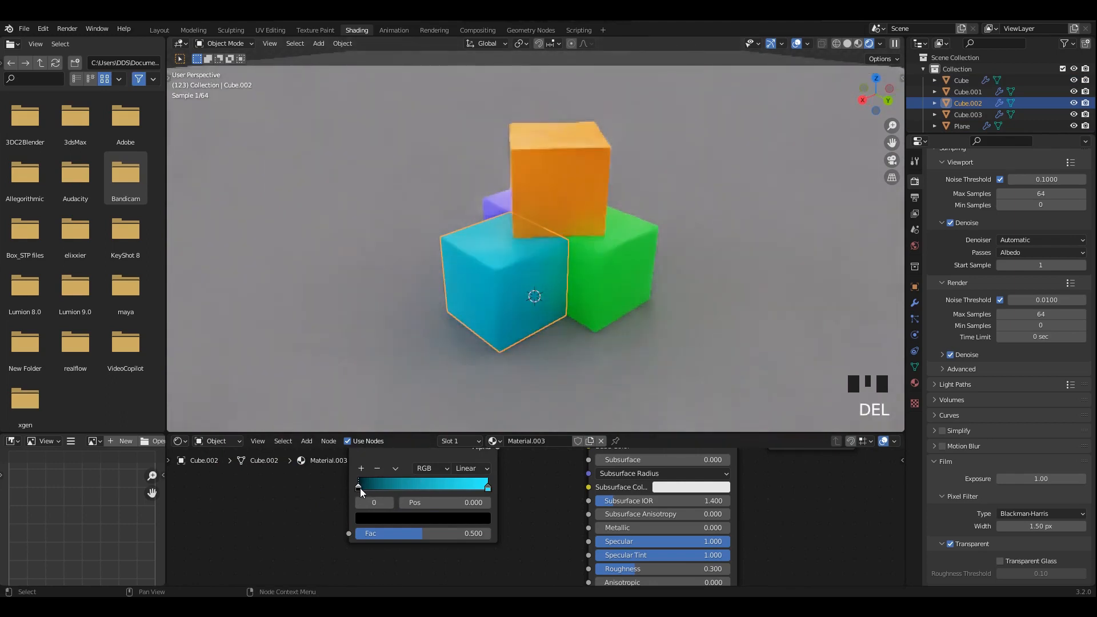
{"action": "left_click", "coordinate": [377, 469]}
- Check the green cube's material and unhide the cloth over the coloured cubes
{"action": "left_click", "coordinate": [619, 239]}
{"action": "left_click", "coordinate": [377, 468]}
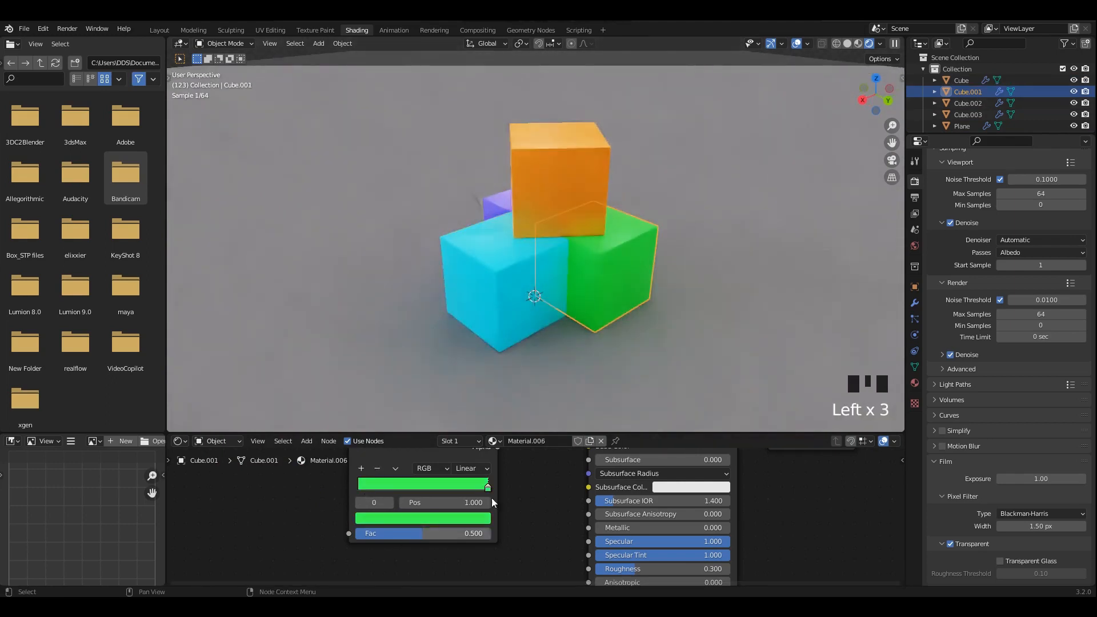
{"action": "scroll", "coordinate": [493, 502], "scroll_direction": "down", "scroll_amount": 2}
{"action": "middle_click_drag", "start_coordinate": [564, 238], "coordinate": [585, 186]}
{"action": "middle_click_drag", "start_coordinate": [538, 273], "coordinate": [665, 257]}
{"action": "left_click", "coordinate": [665, 257]}
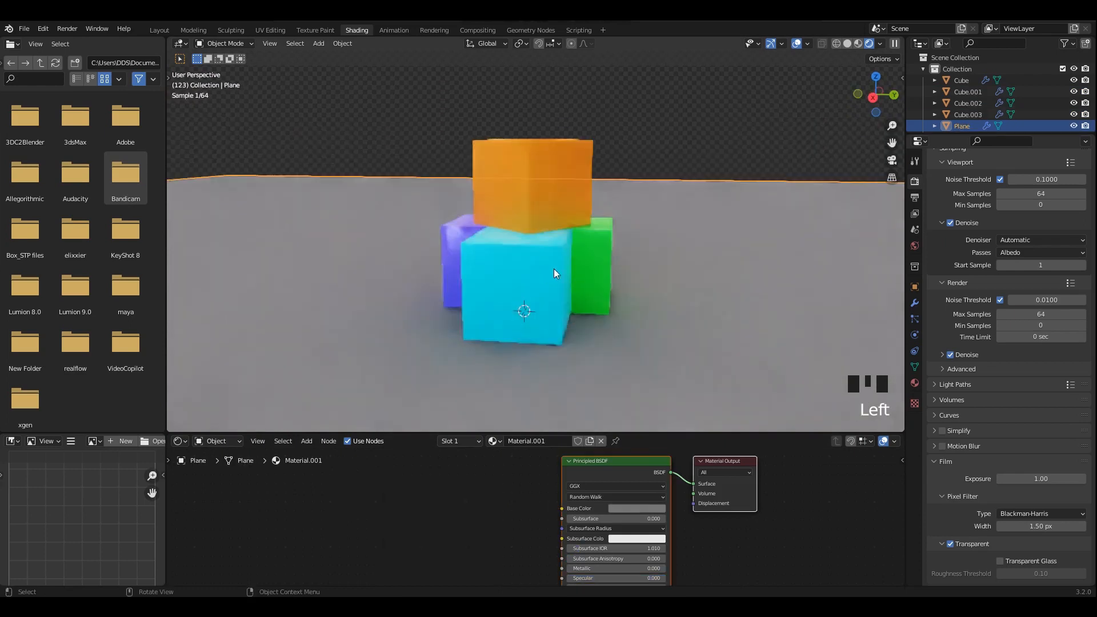
{"action": "scroll", "coordinate": [631, 122], "scroll_direction": "down", "scroll_amount": 1}
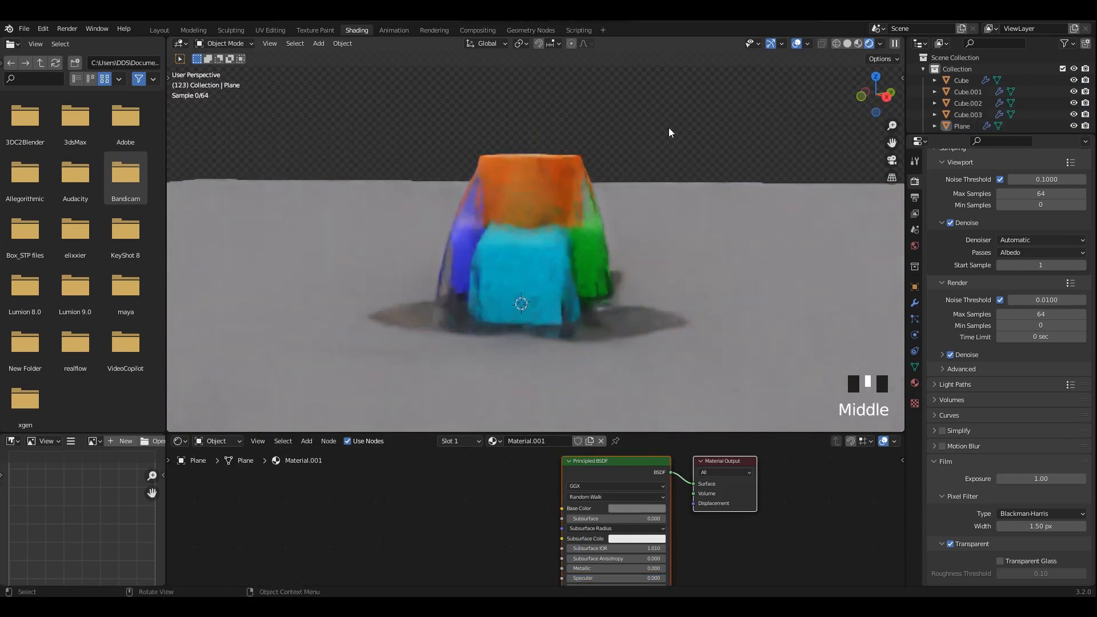
{"action": "middle_click_drag", "start_coordinate": [668, 128], "coordinate": [654, 156]}
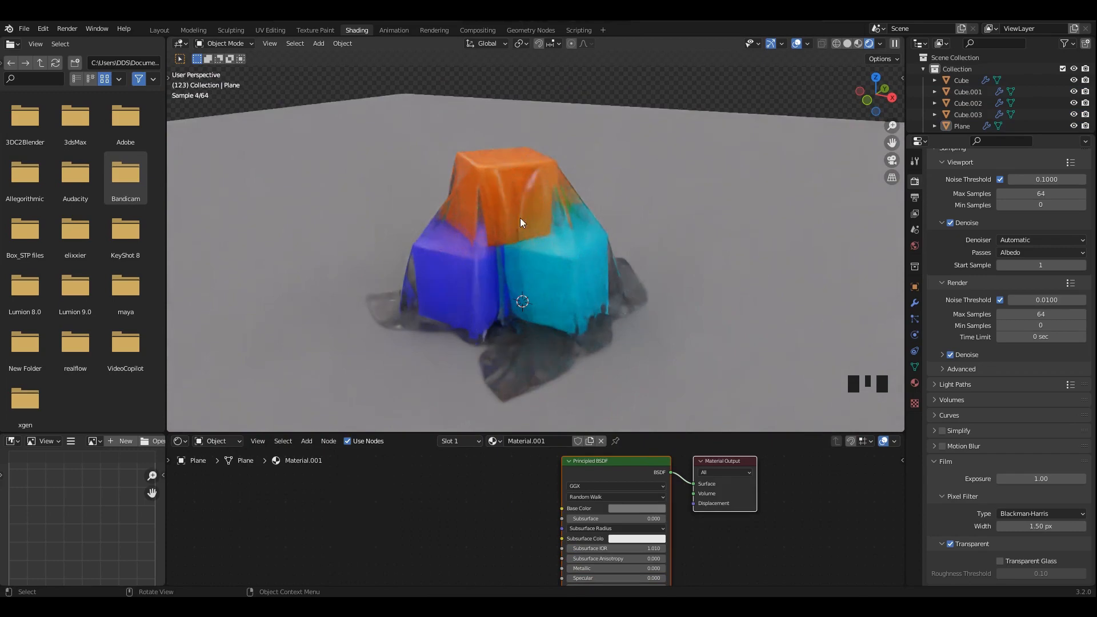
- Switch to the Animation workspace and frame the draped cubes in Rendered shading in the smaller viewport
{"action": "left_click", "coordinate": [394, 29]}
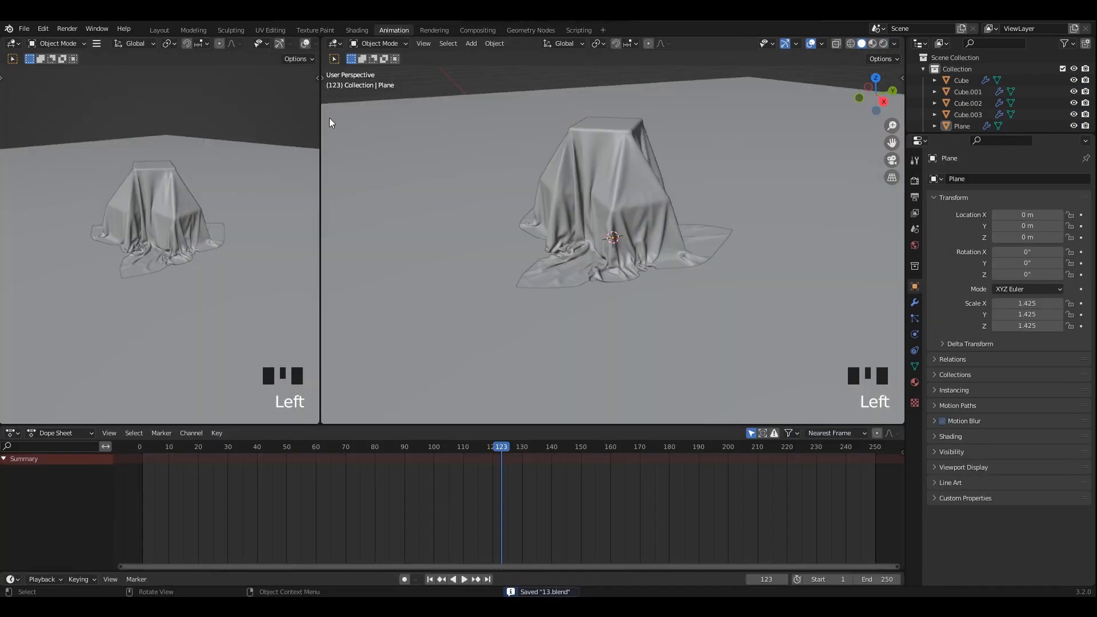
{"action": "mouse_move", "coordinate": [329, 117]}
{"action": "middle_mouse_down"}
{"action": "mouse_move", "coordinate": [201, 194]}
{"action": "mouse_move", "coordinate": [205, 262]}
{"action": "middle_mouse_up"}
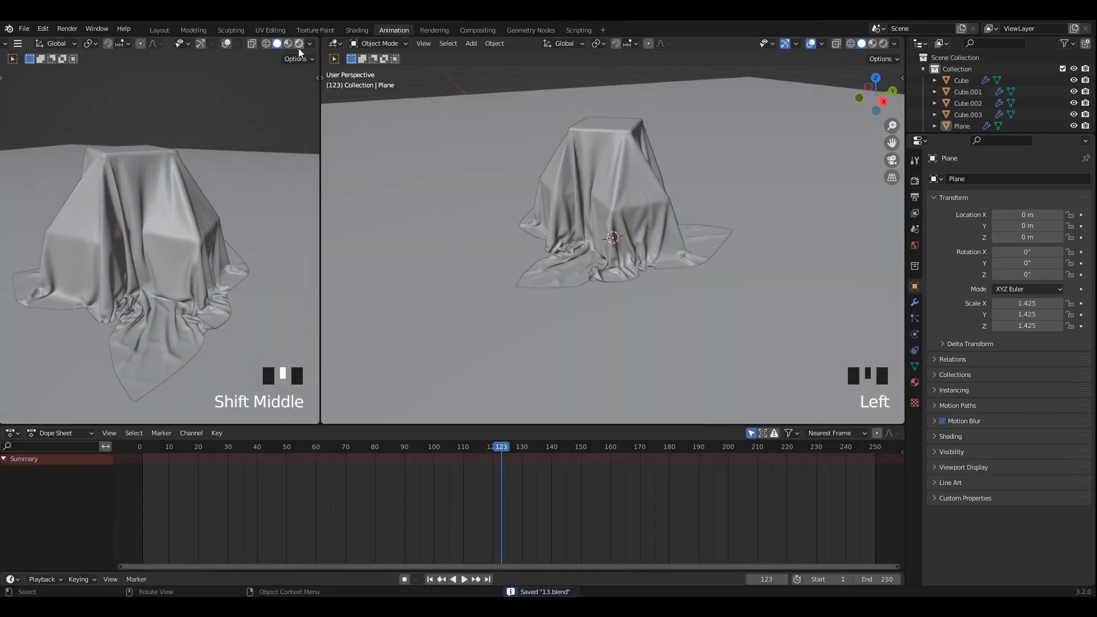
{"action": "left_click", "coordinate": [298, 44]}
- Add an area light at about X 3.73 m, Z 4.96 m, enlarge it to scale 3.698 and tilt it 40.7° toward the cubes
{"action": "key", "text": "shift+a"}
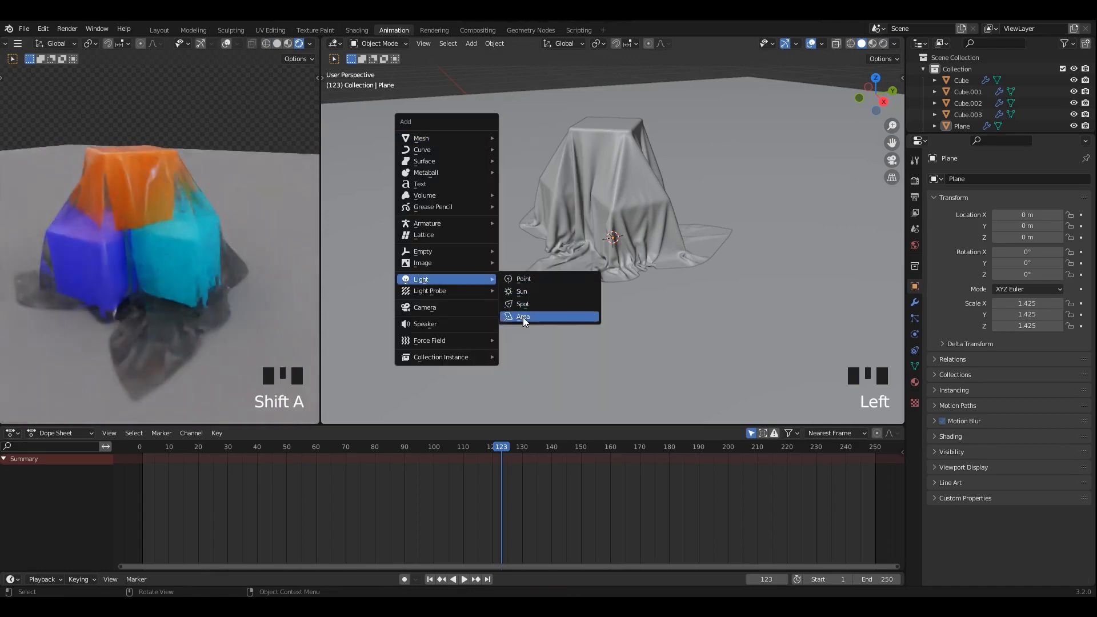
{"action": "left_click", "coordinate": [523, 321]}
{"action": "middle_click_drag", "start_coordinate": [523, 321], "coordinate": [551, 313], "text": "alt"}
{"action": "key", "text": "g"}
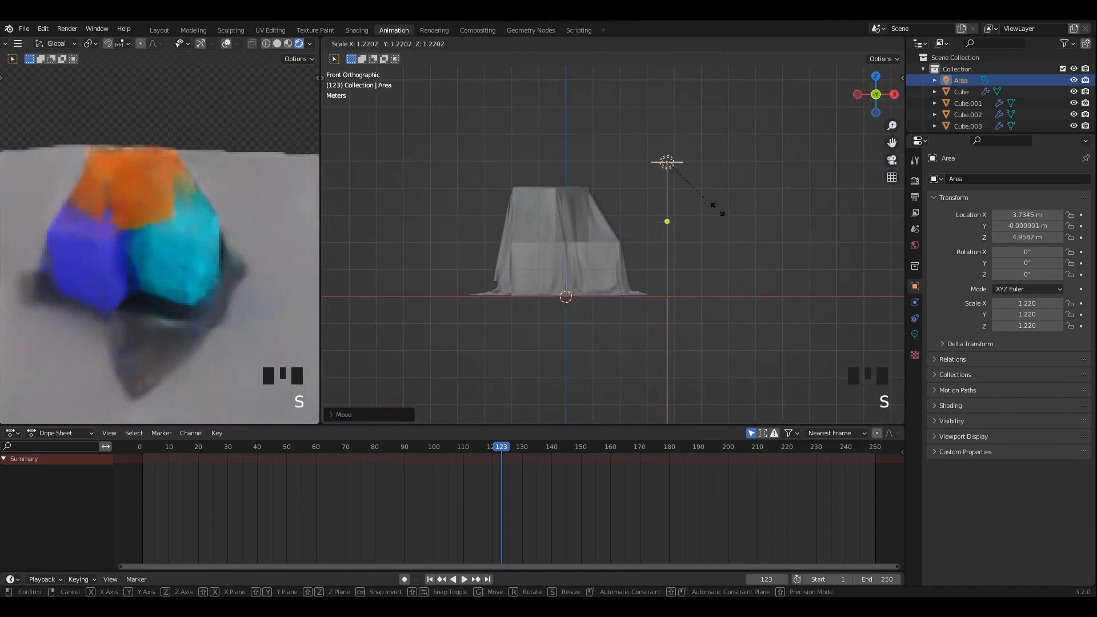
{"action": "left_click", "coordinate": [815, 233]}
{"action": "left_click", "coordinate": [715, 263]}
- Move the area light to about X 3.66 m, Y -5.67 m, turn it -48.5° about Z toward the cloth, and adjust its scale
{"action": "middle_click_drag", "start_coordinate": [715, 262], "coordinate": [742, 263], "text": "alt"}
{"action": "mouse_move", "coordinate": [686, 268]}
{"action": "middle_mouse_down", "text": "alt"}
{"action": "mouse_move", "coordinate": [682, 243]}
{"action": "mouse_move", "coordinate": [672, 240]}
{"action": "mouse_move", "coordinate": [670, 260]}
{"action": "middle_mouse_up", "text": "alt"}
{"action": "scroll", "coordinate": [672, 240], "scroll_direction": "down", "scroll_amount": 1}
{"action": "key", "text": "g"}
{"action": "left_click", "coordinate": [542, 258]}
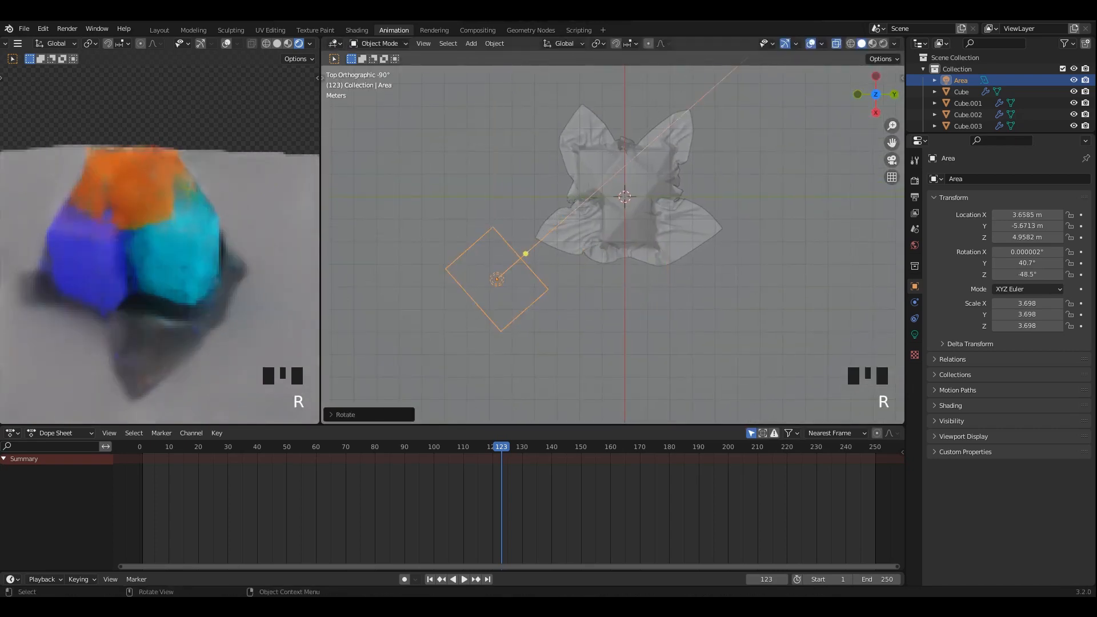
{"action": "key", "text": "s"}
{"action": "left_click", "coordinate": [600, 280]}
- Try the Spot and Point types for the selected light, return it to Area and set its shape to Ellipse
{"action": "left_click", "coordinate": [915, 335]}
{"action": "left_click", "coordinate": [1034, 231]}
{"action": "middle_click_drag", "start_coordinate": [559, 238], "coordinate": [591, 177]}
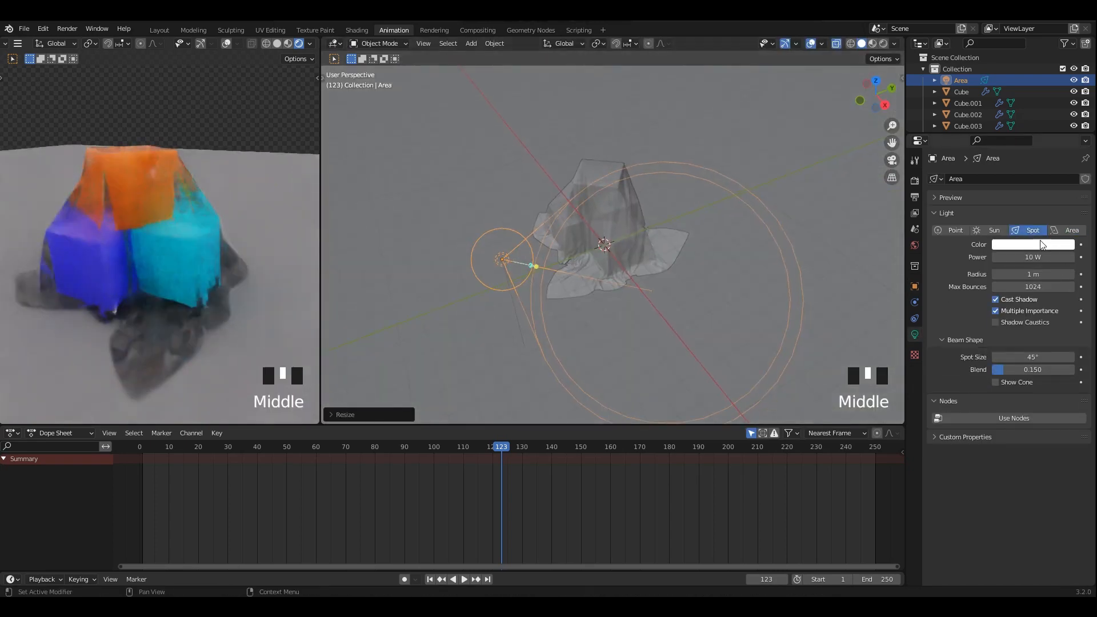
{"action": "left_click", "coordinate": [951, 231]}
{"action": "left_click", "coordinate": [1067, 230]}
{"action": "left_click", "coordinate": [1033, 274]}
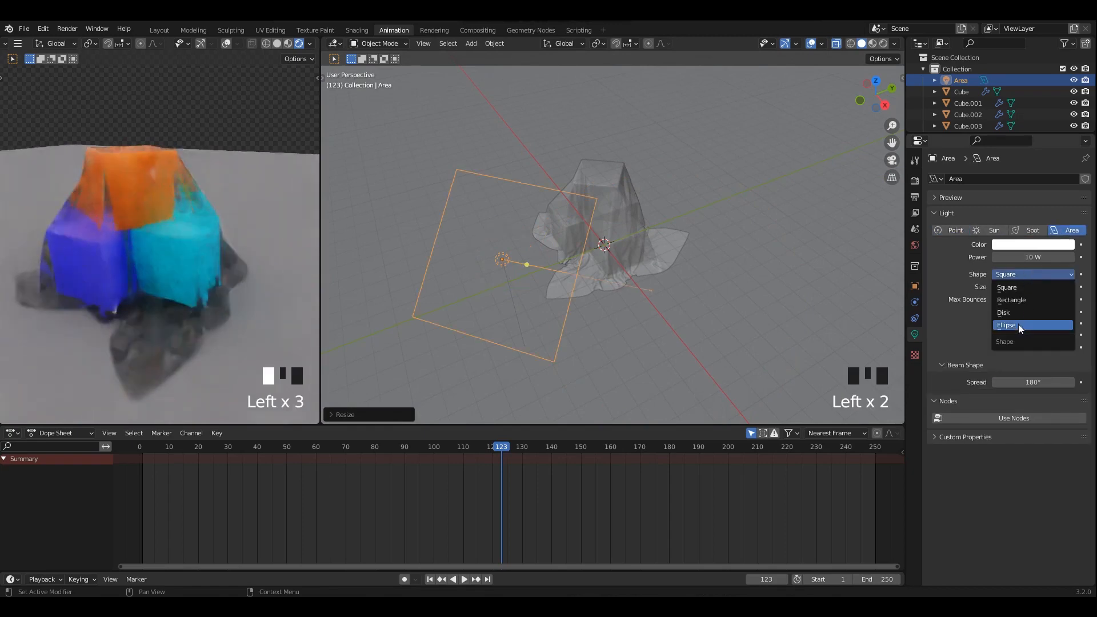
{"action": "left_click", "coordinate": [1028, 325]}
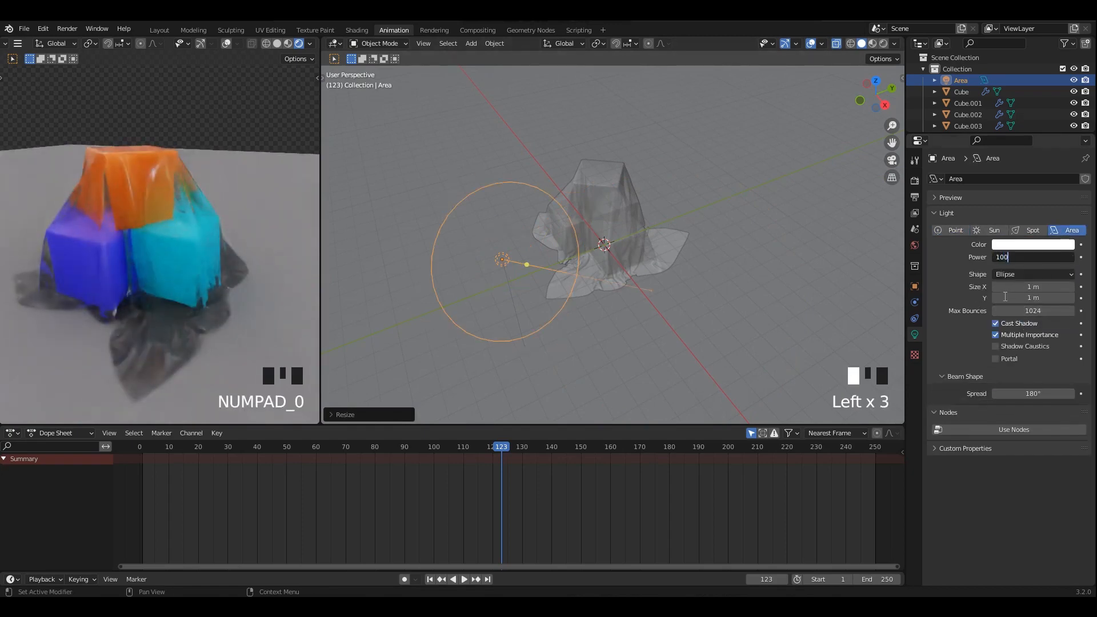
- Test the area light at 100 W and 1000 W, and settle on a power of 500 W
{"action": "key", "text": "Return"}
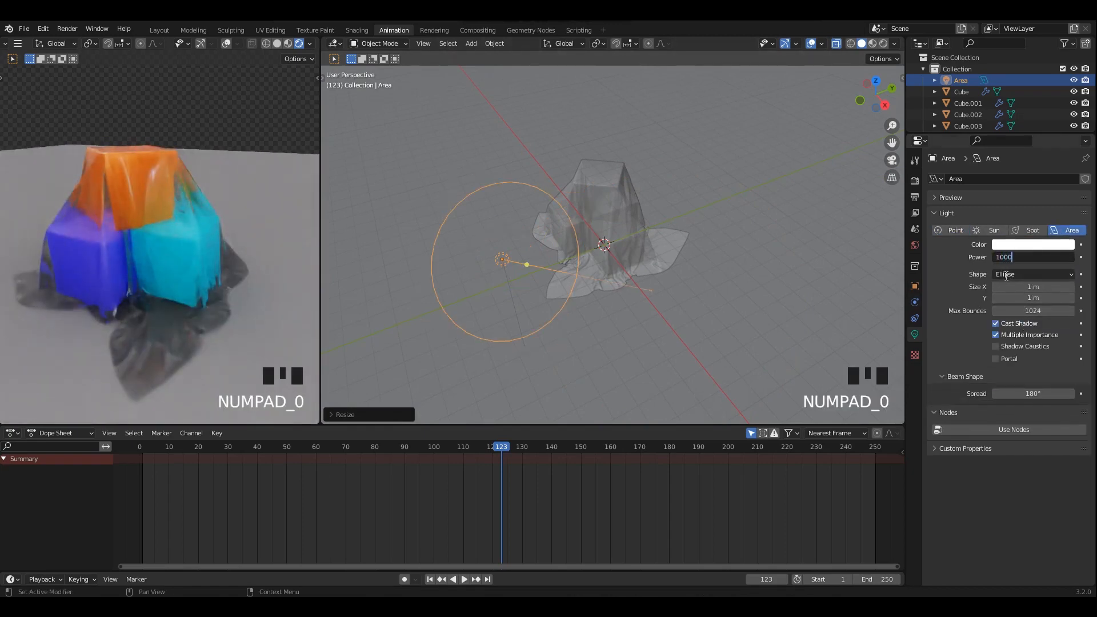
{"action": "key", "text": "Return"}
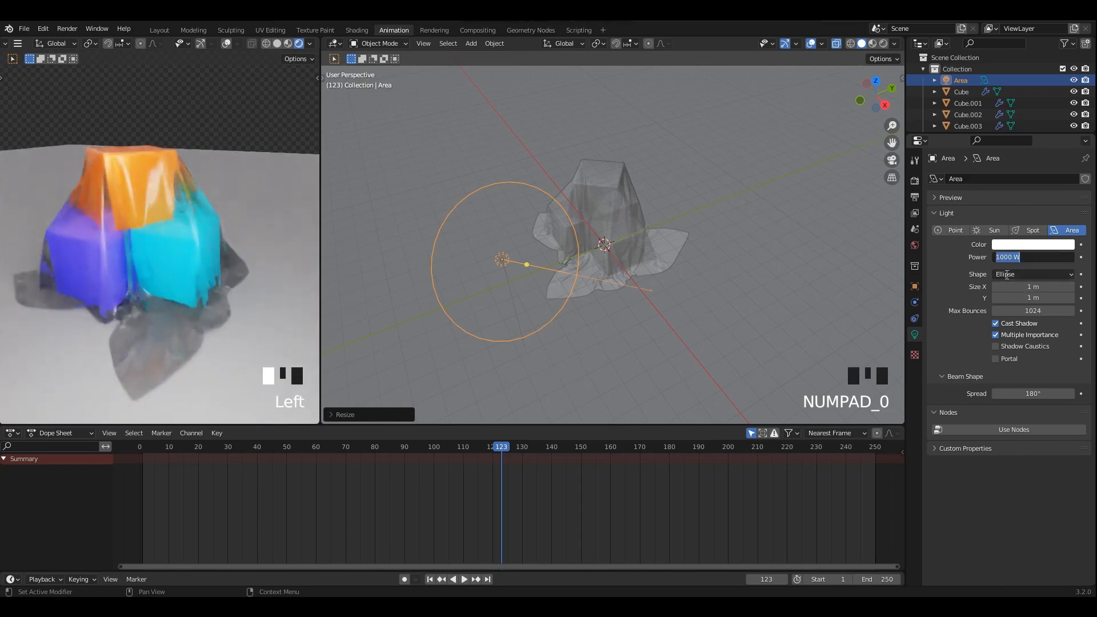
{"action": "key", "text": "Return"}
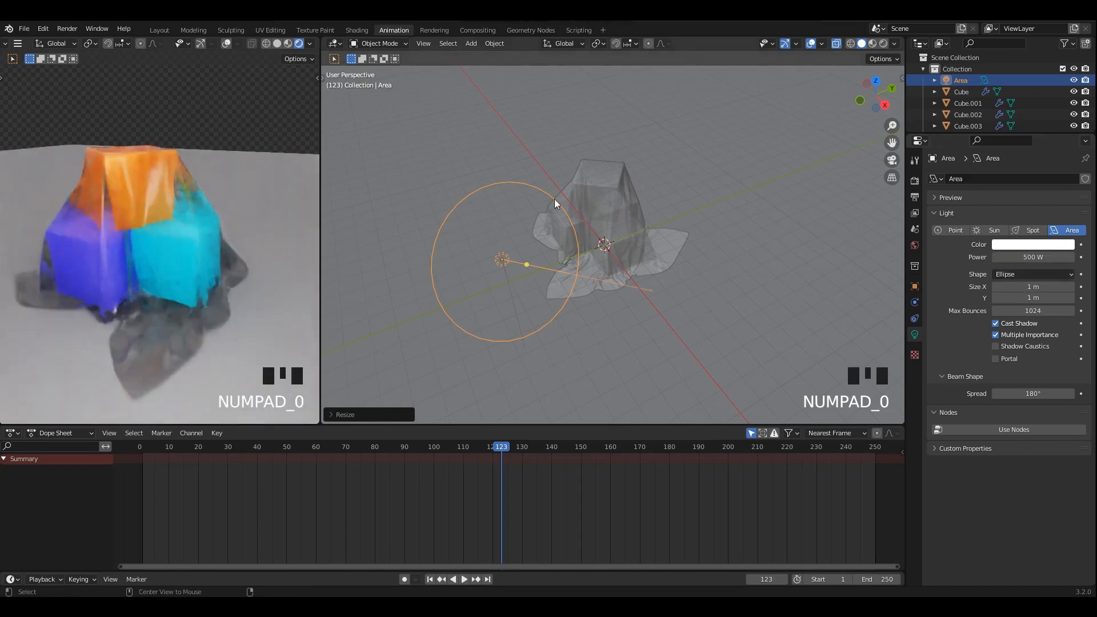
- Adjust the area light's tilt toward the cubes in side view and reposition it beside the cloth in top view
{"action": "middle_click_drag", "start_coordinate": [554, 199], "coordinate": [615, 230], "text": "alt"}
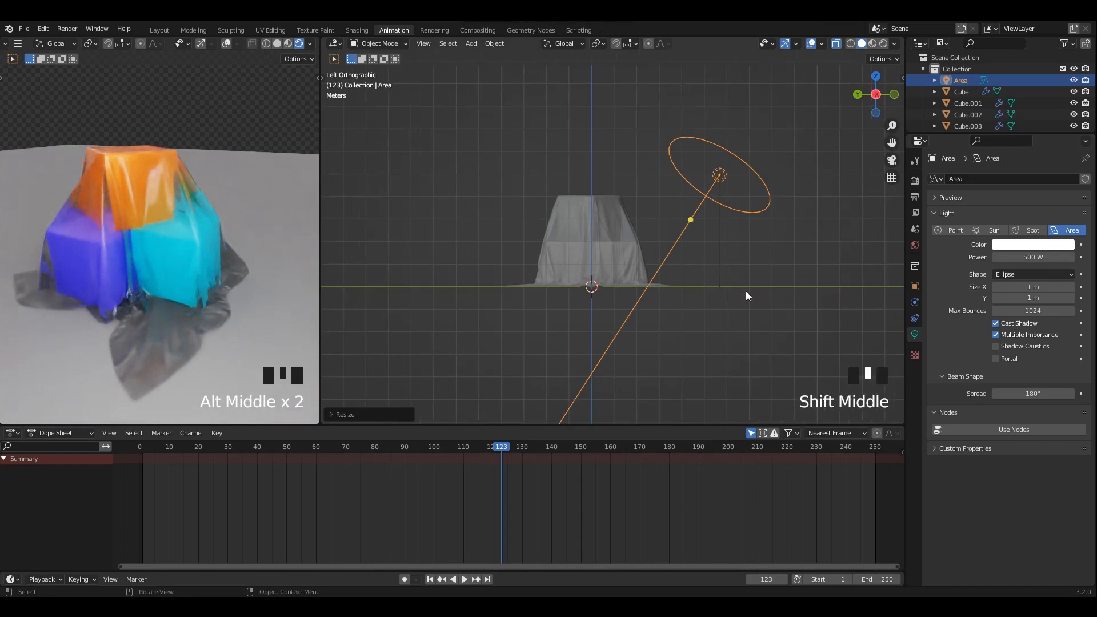
{"action": "key", "text": "r"}
{"action": "left_click", "coordinate": [714, 304]}
{"action": "middle_click_drag", "start_coordinate": [715, 304], "coordinate": [651, 257], "text": "alt"}
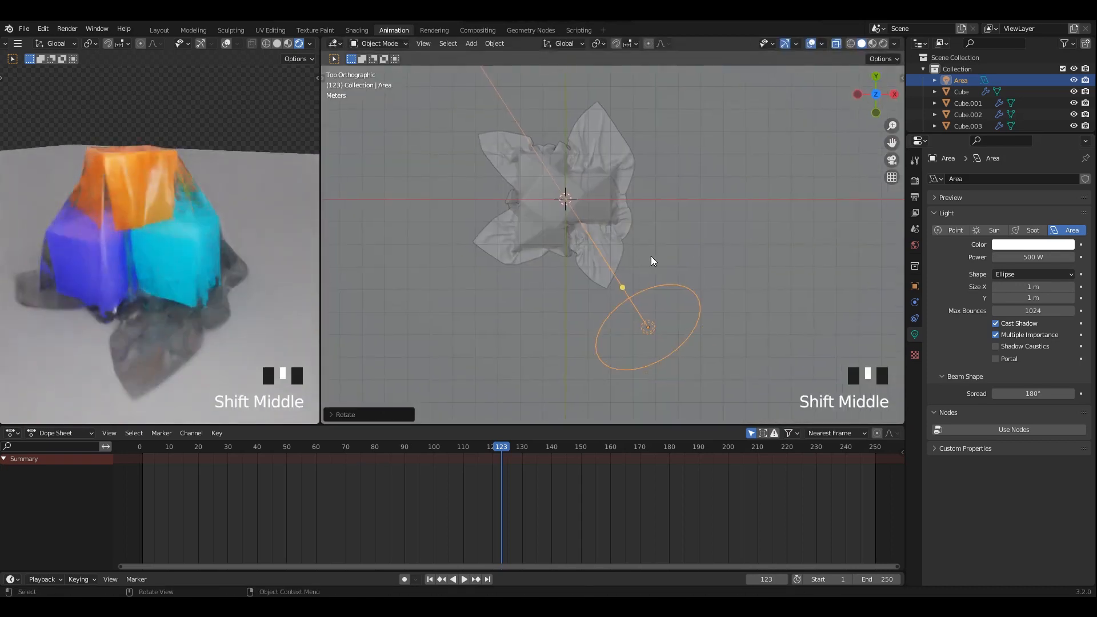
{"action": "key", "text": "g"}
{"action": "left_click", "coordinate": [627, 286]}
- Duplicate the area light, move the copy to the cloth's positive Y side and rotate it to face the cubes
{"action": "scroll", "coordinate": [627, 285], "scroll_direction": "down", "scroll_amount": 2}
{"action": "key", "text": "shift+d"}
{"action": "key", "text": "t"}
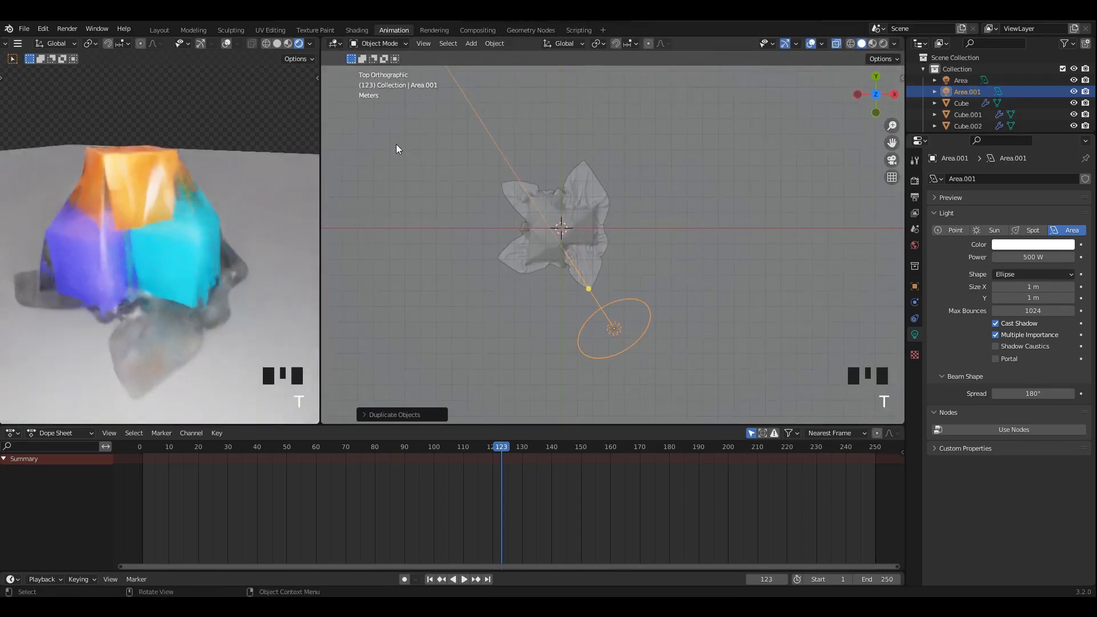
{"action": "middle_click_drag", "start_coordinate": [686, 304], "coordinate": [682, 323], "text": "shift"}
{"action": "left_click_drag", "start_coordinate": [611, 301], "coordinate": [629, 121]}
{"action": "middle_click_drag", "start_coordinate": [733, 206], "coordinate": [690, 264], "text": "shift"}
{"action": "key", "text": "r"}
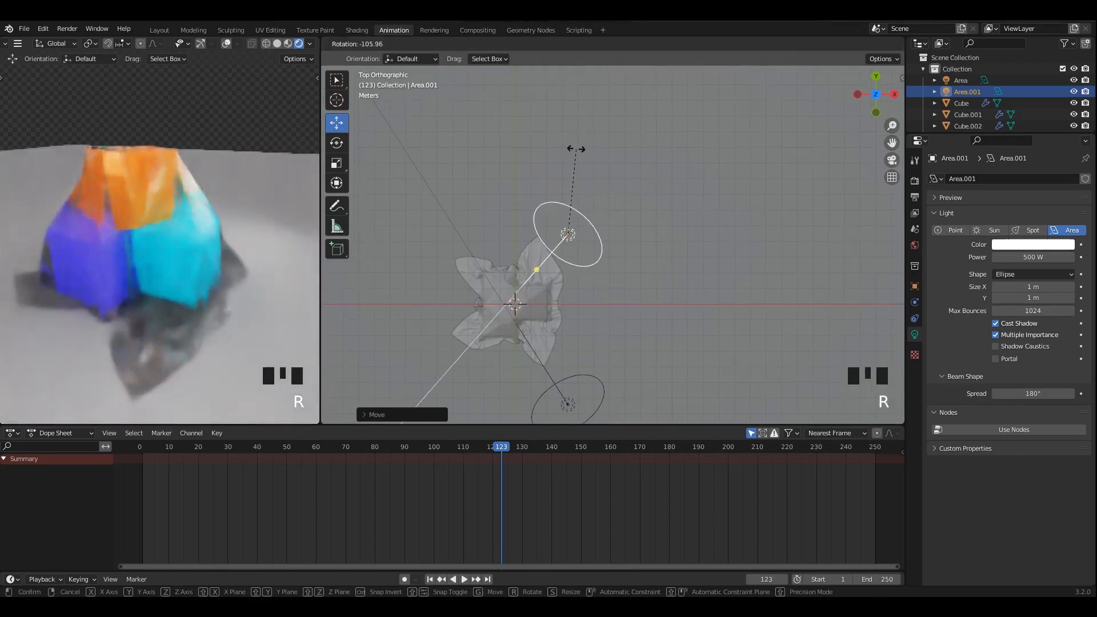
{"action": "scroll", "coordinate": [583, 243], "scroll_direction": "down", "scroll_amount": 2}
{"action": "key", "text": "g"}
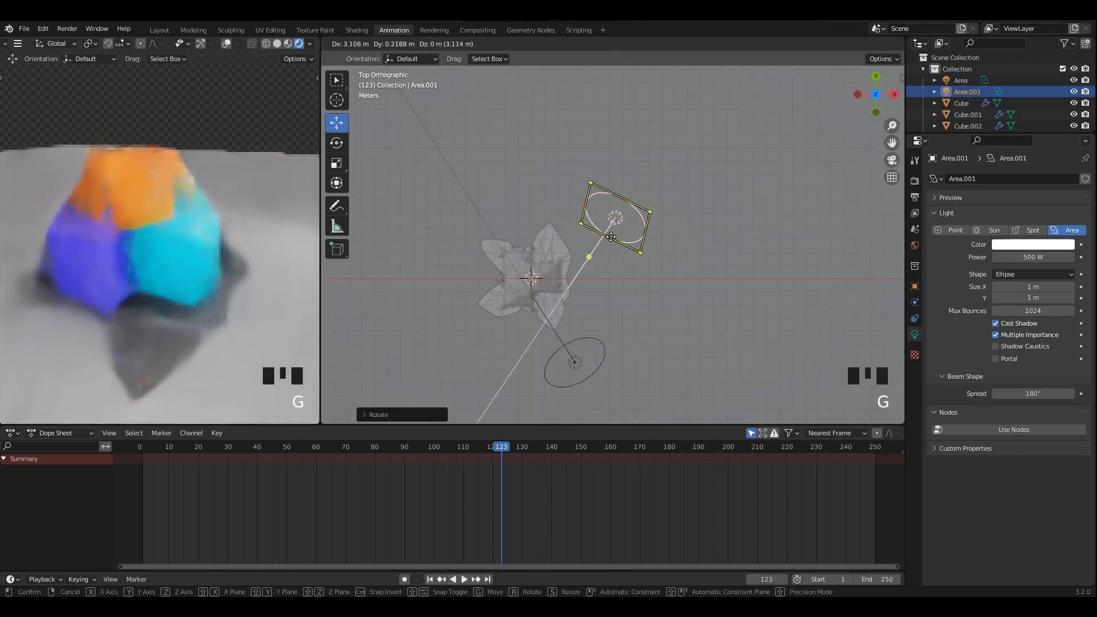
{"action": "left_click", "coordinate": [687, 280]}
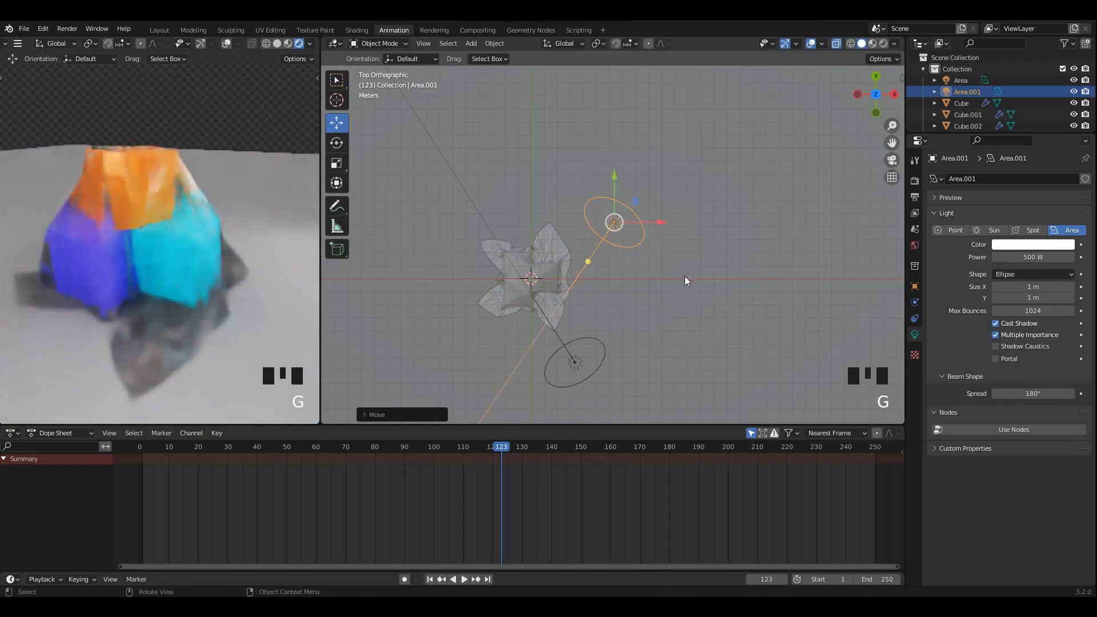
- Move the original area light farther along positive X and rotate it back toward the draped cubes
{"action": "left_click", "coordinate": [575, 363]}
{"action": "key", "text": "g"}
{"action": "left_click", "coordinate": [608, 366]}
{"action": "key", "text": "r"}
{"action": "left_click", "coordinate": [687, 361]}
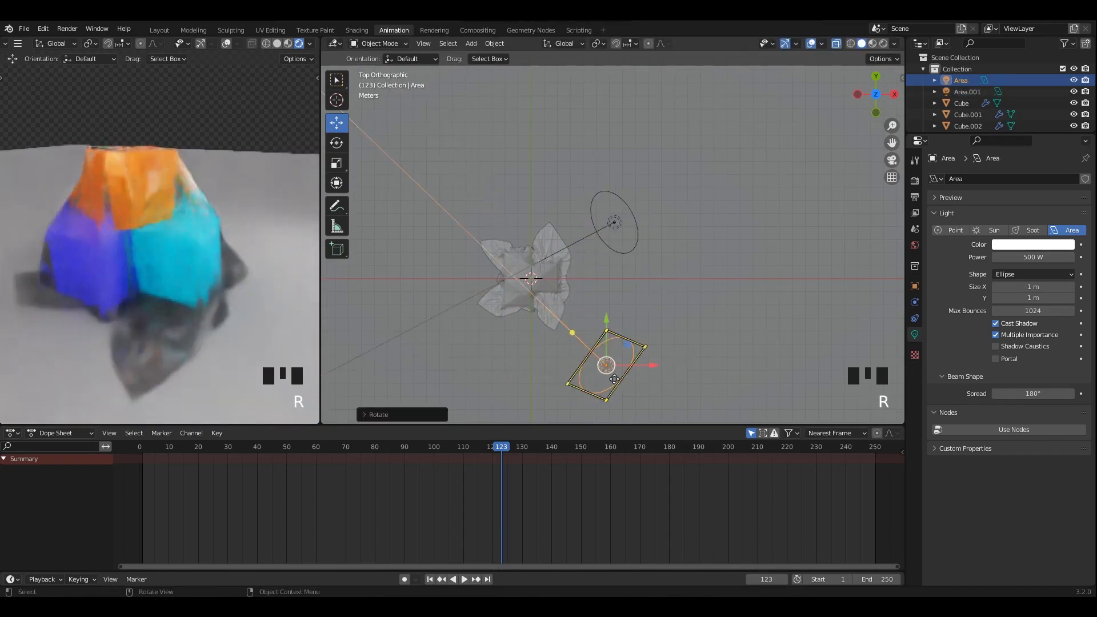
{"action": "key", "text": "g"}
{"action": "left_click", "coordinate": [685, 352]}
- Examine the rendered cloth and the arrangement of the two lights from several angles
{"action": "middle_click_drag", "start_coordinate": [190, 247], "coordinate": [253, 266]}
{"action": "scroll", "coordinate": [242, 261], "scroll_direction": "up", "scroll_amount": 2}
{"action": "scroll", "coordinate": [232, 251], "scroll_direction": "down", "scroll_amount": 1}
{"action": "scroll", "coordinate": [254, 266], "scroll_direction": "up", "scroll_amount": 2}
{"action": "mouse_move", "coordinate": [514, 263]}
{"action": "middle_mouse_down"}
{"action": "mouse_move", "coordinate": [532, 277]}
{"action": "mouse_move", "coordinate": [528, 267]}
{"action": "middle_mouse_up"}
{"action": "scroll", "coordinate": [514, 251], "scroll_direction": "up", "scroll_amount": 2}
{"action": "middle_click_drag", "start_coordinate": [483, 219], "coordinate": [523, 235], "text": "shift"}
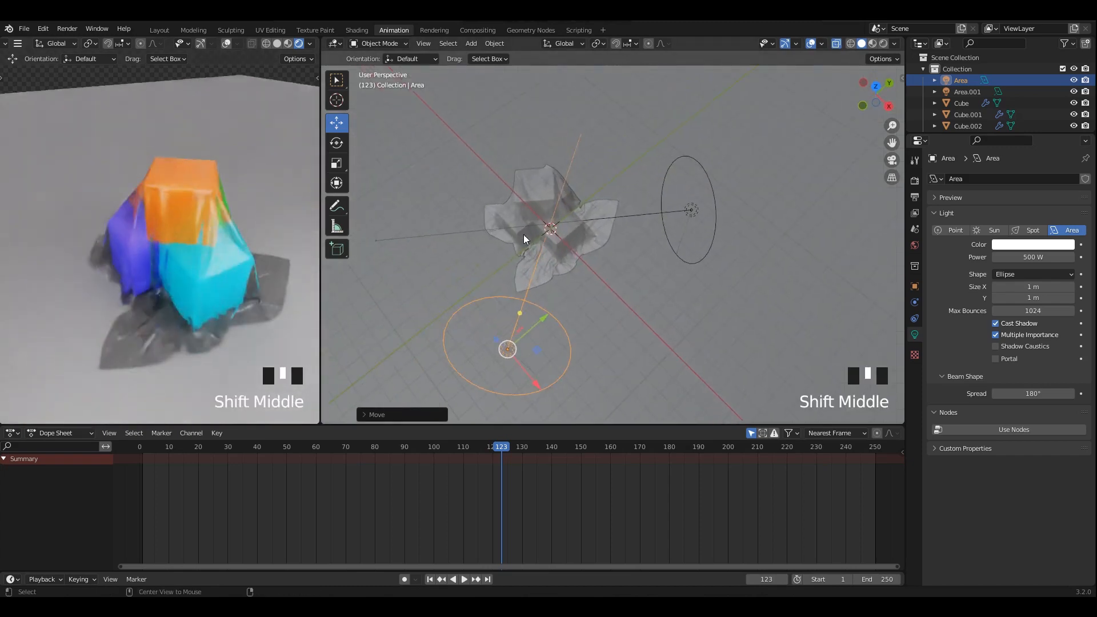
{"action": "middle_click_drag", "start_coordinate": [174, 247], "coordinate": [205, 230]}
{"action": "scroll", "coordinate": [214, 234], "scroll_direction": "up", "scroll_amount": 1}
- Select both area lights, shift them and rotate them together about 44° clockwise around the cloth in top view
{"action": "left_click", "coordinate": [698, 234], "text": "shift"}
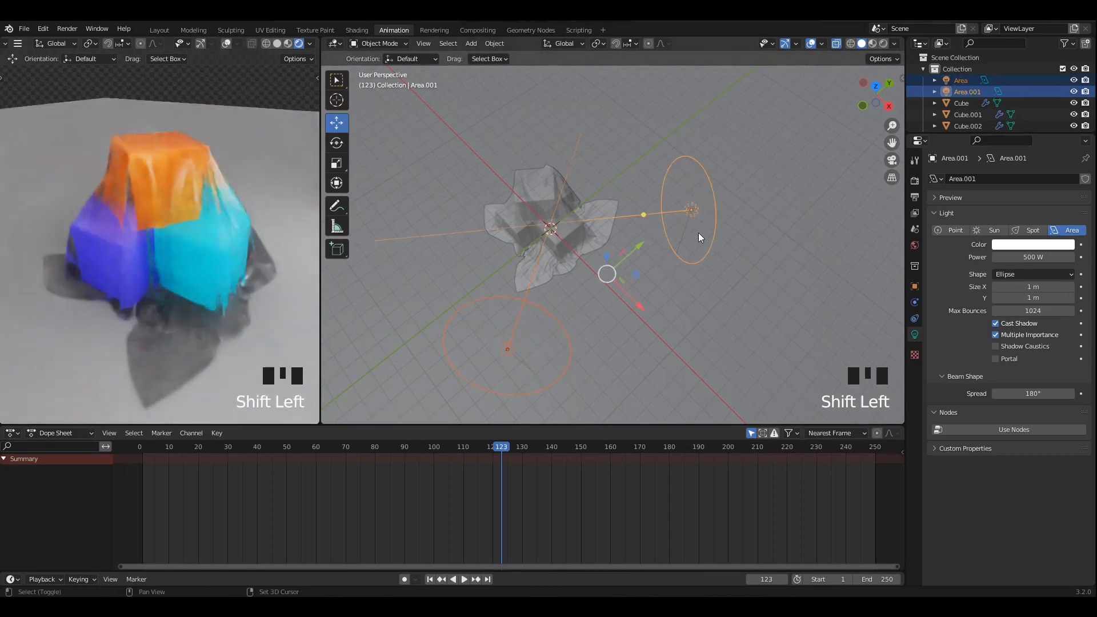
{"action": "middle_click_drag", "start_coordinate": [697, 237], "coordinate": [671, 243], "text": "alt"}
{"action": "middle_click_drag", "start_coordinate": [672, 245], "coordinate": [649, 252], "text": "alt"}
{"action": "mouse_move", "coordinate": [637, 265]}
{"action": "middle_mouse_down", "text": "alt"}
{"action": "mouse_move", "coordinate": [630, 302]}
{"action": "mouse_move", "coordinate": [623, 278]}
{"action": "middle_mouse_up", "text": "alt"}
{"action": "middle_click_drag", "start_coordinate": [535, 246], "coordinate": [545, 306], "text": "shift"}
{"action": "middle_click_drag", "start_coordinate": [540, 298], "coordinate": [574, 289], "text": "alt"}
{"action": "middle_click_drag", "start_coordinate": [574, 288], "coordinate": [594, 284], "text": "shift"}
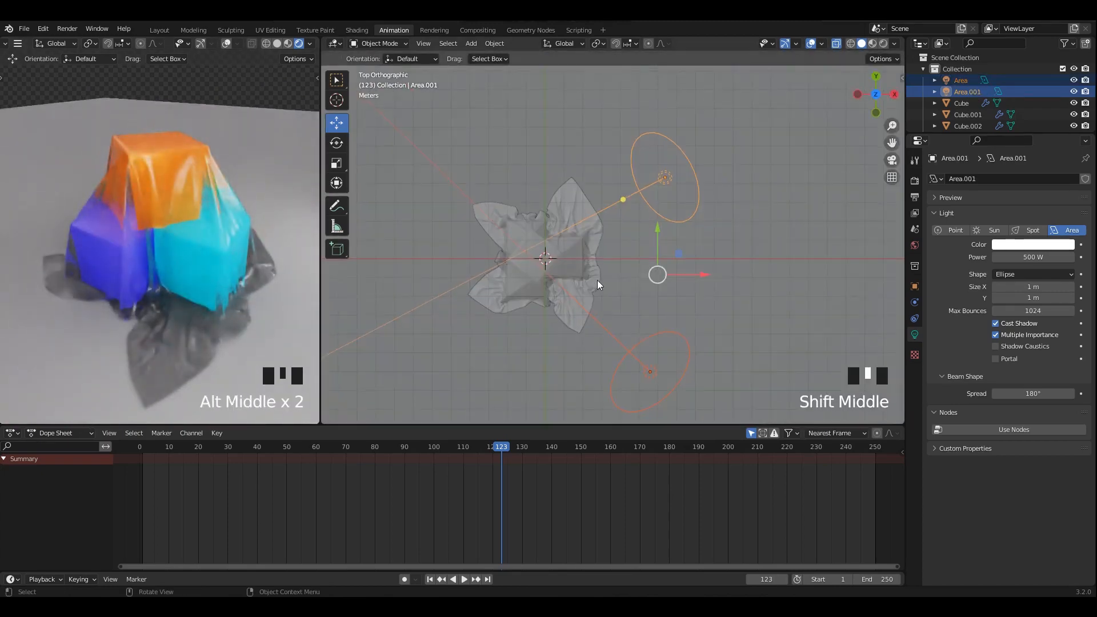
{"action": "key", "text": "g"}
{"action": "key", "text": "r"}
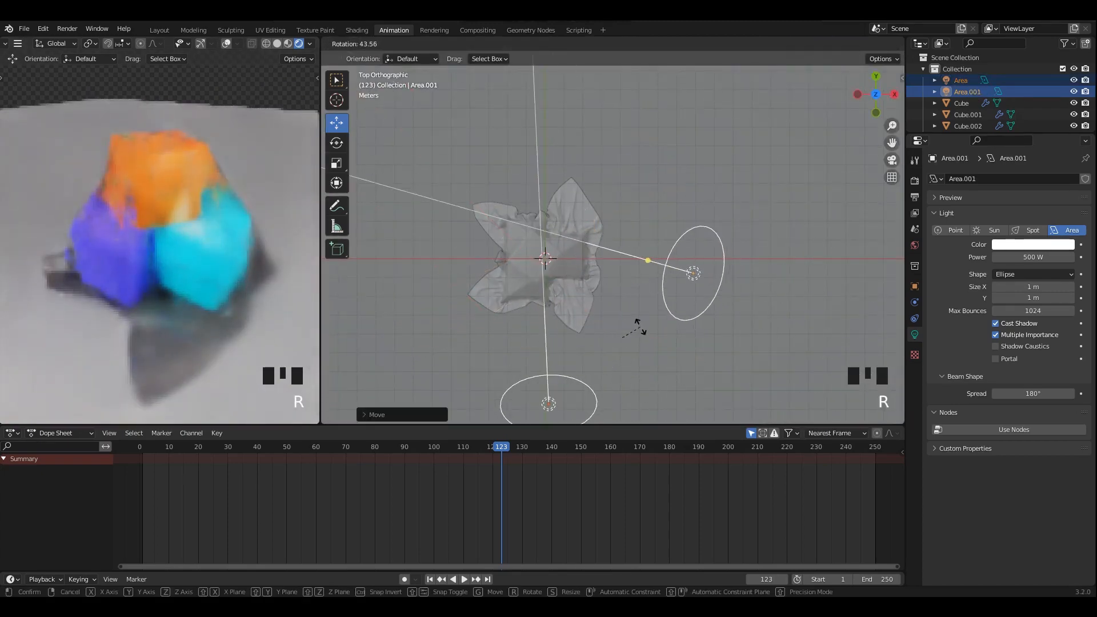
{"action": "left_click", "coordinate": [640, 328]}
- Shift both selected lights slightly and turn them about 3.3° further toward the cubes
{"action": "middle_click_drag", "start_coordinate": [625, 342], "coordinate": [610, 281], "text": "shift"}
{"action": "left_click_drag", "start_coordinate": [607, 280], "coordinate": [602, 301]}
{"action": "key", "text": "r"}
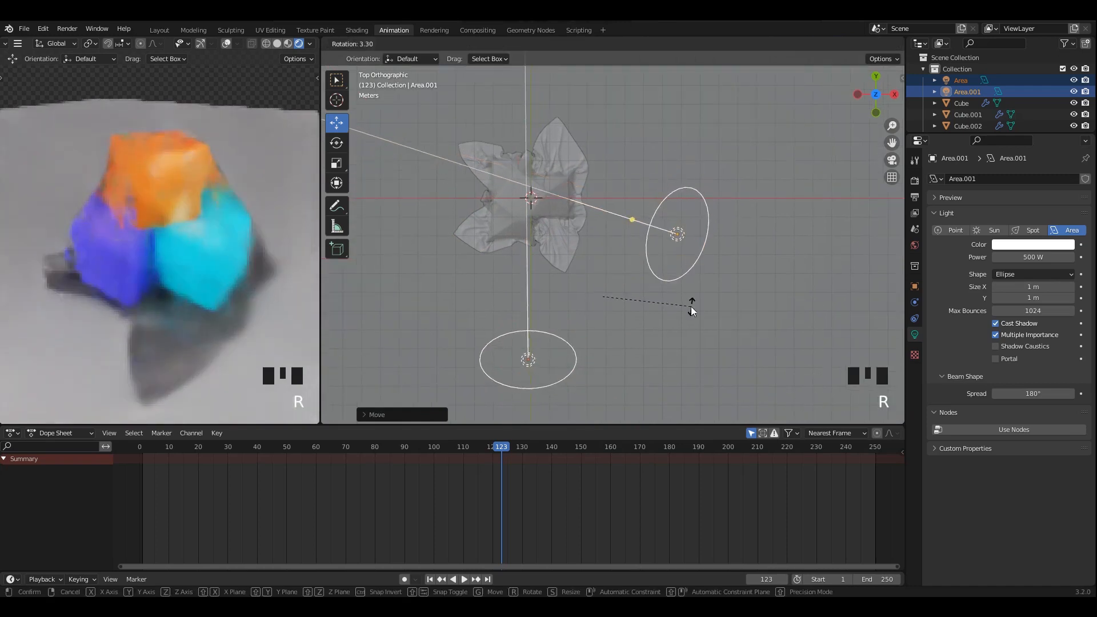
{"action": "left_click", "coordinate": [691, 309]}
- Nudge the light on the negative Y side, then shift the positive X light and turn it about -3.3°
{"action": "left_click", "coordinate": [542, 359]}
{"action": "key", "text": "g"}
{"action": "left_click", "coordinate": [533, 353]}
{"action": "left_click", "coordinate": [705, 261]}
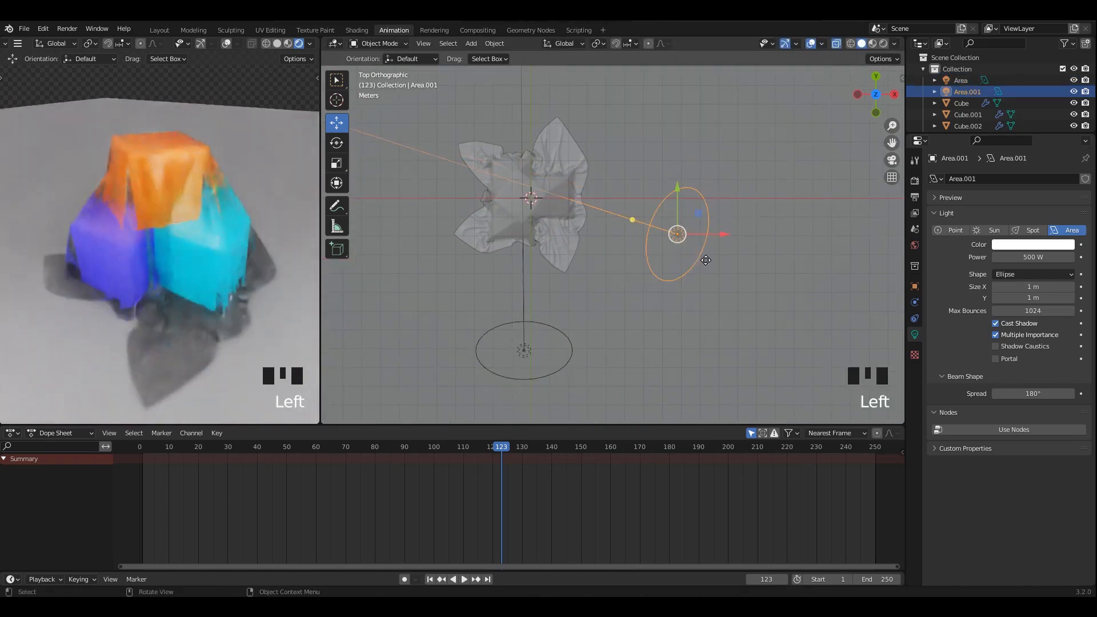
{"action": "key", "text": "g"}
{"action": "left_click", "coordinate": [722, 273]}
{"action": "key", "text": "r"}
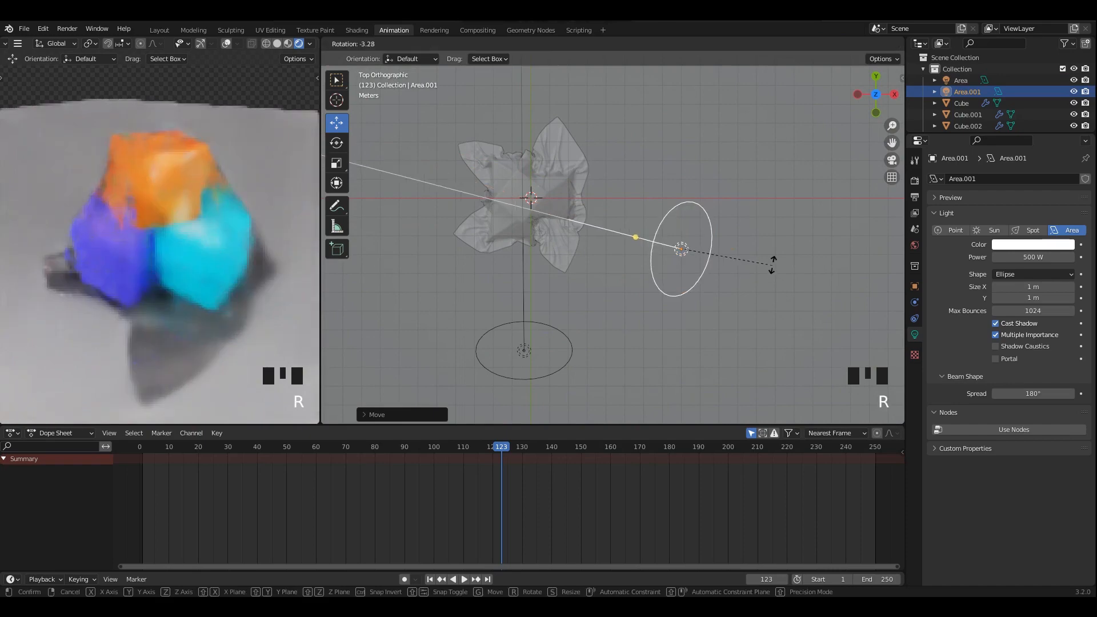
{"action": "left_click", "coordinate": [772, 264]}
{"action": "middle_click_drag", "start_coordinate": [772, 264], "coordinate": [823, 316], "text": "shift"}
- Duplicate the positive X light, place the copy behind the cloth on the negative X side and rotate it toward the cubes
{"action": "key", "text": "shift+d"}
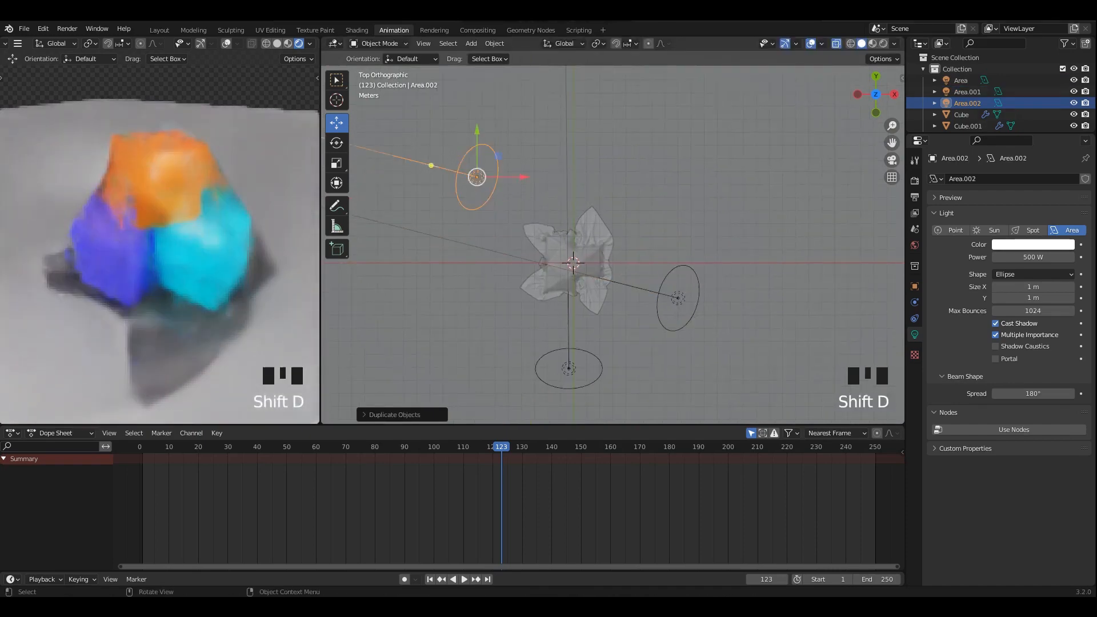
{"action": "key", "text": "r"}
{"action": "left_click", "coordinate": [454, 131]}
{"action": "middle_click_drag", "start_coordinate": [457, 135], "coordinate": [474, 157], "text": "alt"}
{"action": "middle_click_drag", "start_coordinate": [468, 163], "coordinate": [482, 172]}
{"action": "middle_click_drag", "start_coordinate": [482, 172], "coordinate": [492, 179], "text": "shift"}
{"action": "left_click_drag", "start_coordinate": [474, 163], "coordinate": [484, 109]}
{"action": "middle_click_drag", "start_coordinate": [625, 257], "coordinate": [644, 274], "text": "alt"}
{"action": "key", "text": "r"}
- Refine the third light's rotation and position behind the cloth in top view so that it aims at the cubes
{"action": "middle_click_drag", "start_coordinate": [217, 246], "coordinate": [239, 215]}
{"action": "middle_click_drag", "start_coordinate": [434, 228], "coordinate": [580, 246]}
{"action": "scroll", "coordinate": [605, 251], "scroll_direction": "up", "scroll_amount": 2}
{"action": "middle_click_drag", "start_coordinate": [580, 246], "coordinate": [580, 262], "text": "alt"}
{"action": "middle_click_drag", "start_coordinate": [658, 268], "coordinate": [575, 242], "text": "shift"}
{"action": "scroll", "coordinate": [576, 242], "scroll_direction": "down", "scroll_amount": 2}
{"action": "key", "text": "r"}
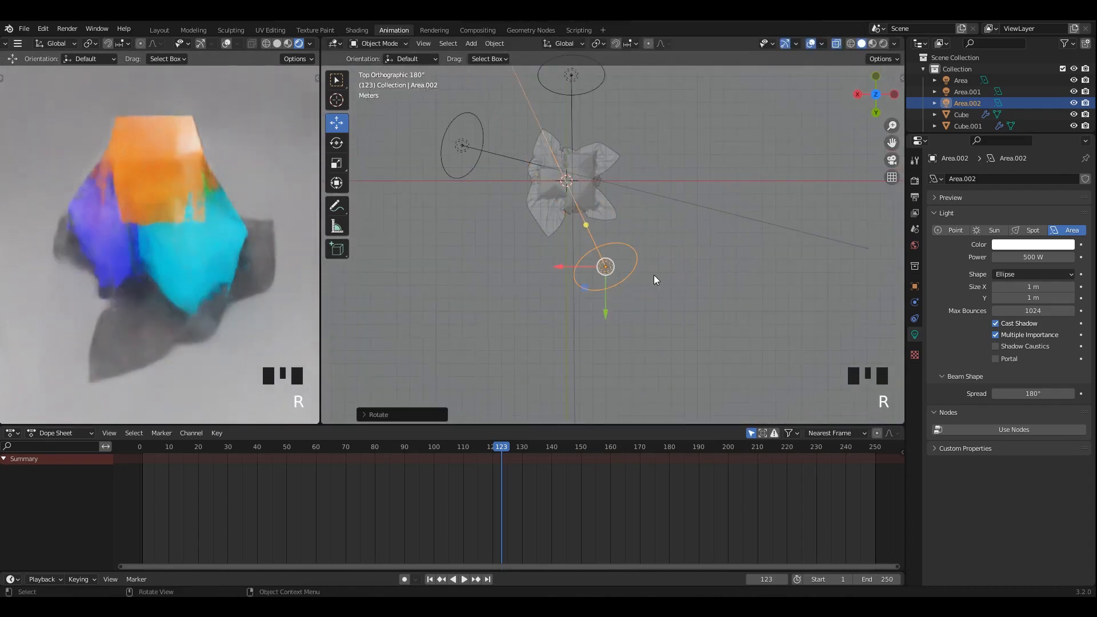
{"action": "key", "text": "g"}
{"action": "left_click", "coordinate": [677, 295]}
{"action": "left_click", "coordinate": [727, 290]}
- Check the three-light setup in the rendered view and save the file
{"action": "middle_click_drag", "start_coordinate": [548, 275], "coordinate": [760, 223]}
{"action": "middle_click_drag", "start_coordinate": [703, 234], "coordinate": [657, 251], "text": "shift"}
{"action": "middle_click_drag", "start_coordinate": [194, 205], "coordinate": [225, 205]}
{"action": "key", "text": "ctrl+s"}
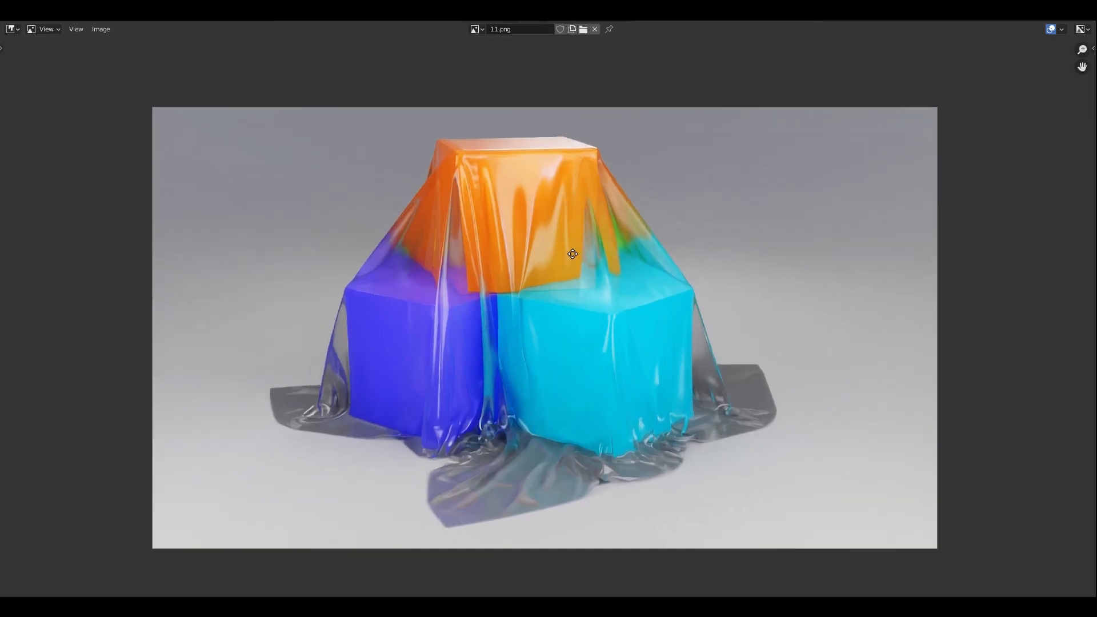
- Inspect the final render 11.png up close, from the orange cube down to the cloth folds on the floor
{"action": "middle_click_drag", "start_coordinate": [572, 254], "coordinate": [555, 333], "text": "ctrl"}
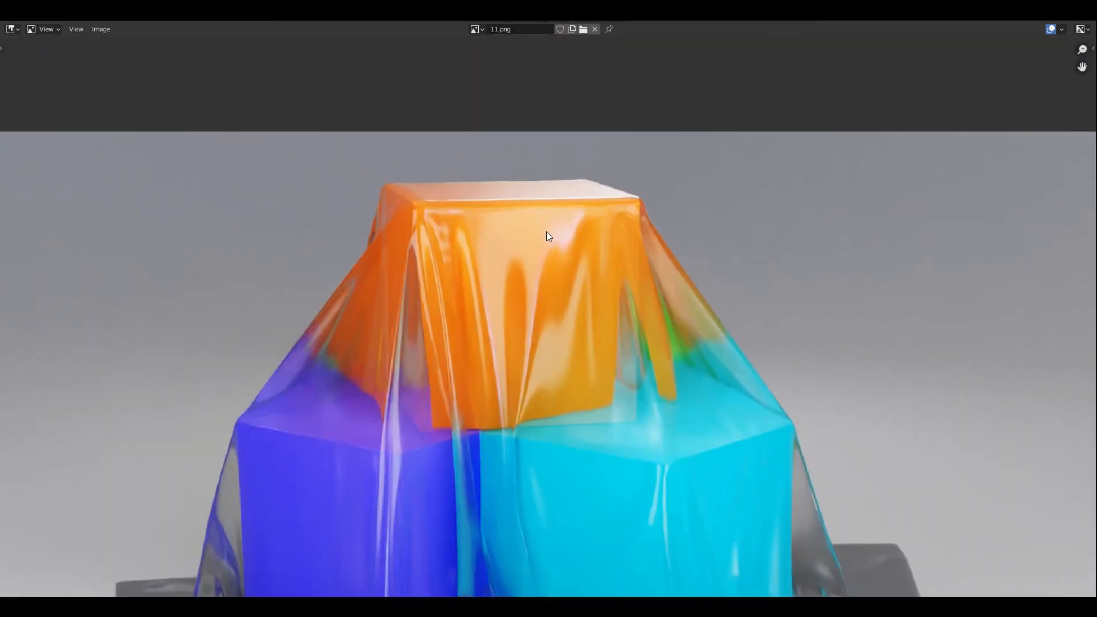
{"action": "middle_click_drag", "start_coordinate": [575, 280], "coordinate": [573, 172]}
{"action": "scroll", "coordinate": [571, 280], "scroll_direction": "up", "scroll_amount": 1}
{"action": "middle_click_drag", "start_coordinate": [609, 540], "coordinate": [587, 340]}
{"action": "middle_click_drag", "start_coordinate": [587, 340], "coordinate": [589, 414], "text": "ctrl"}
{"action": "middle_click_drag", "start_coordinate": [591, 277], "coordinate": [592, 339]}
{"action": "middle_click_drag", "start_coordinate": [590, 361], "coordinate": [590, 339], "text": "ctrl"}
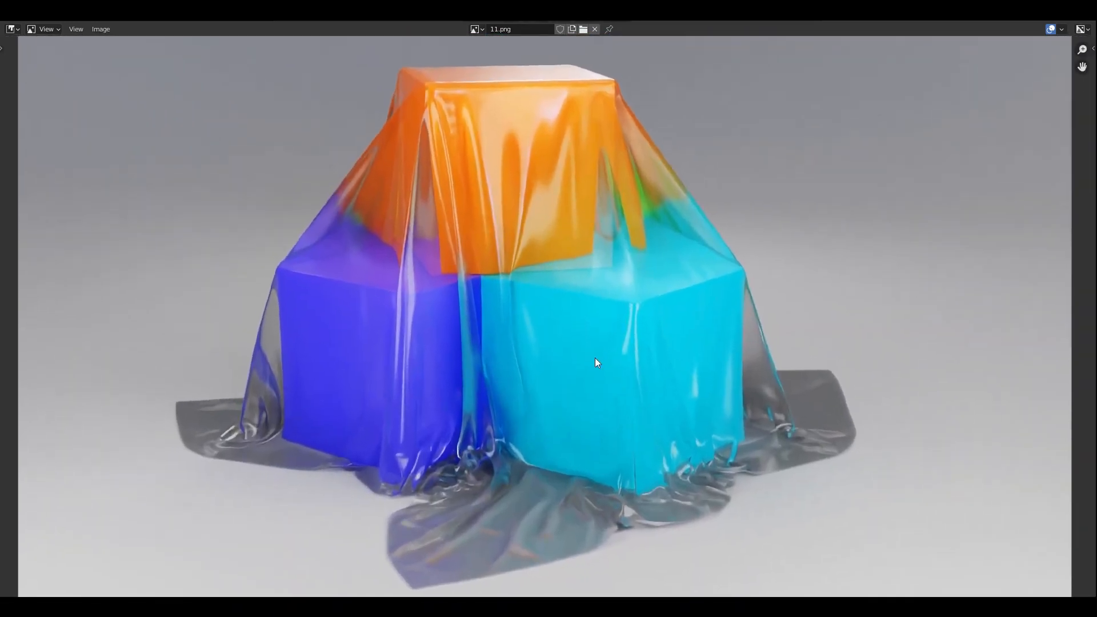